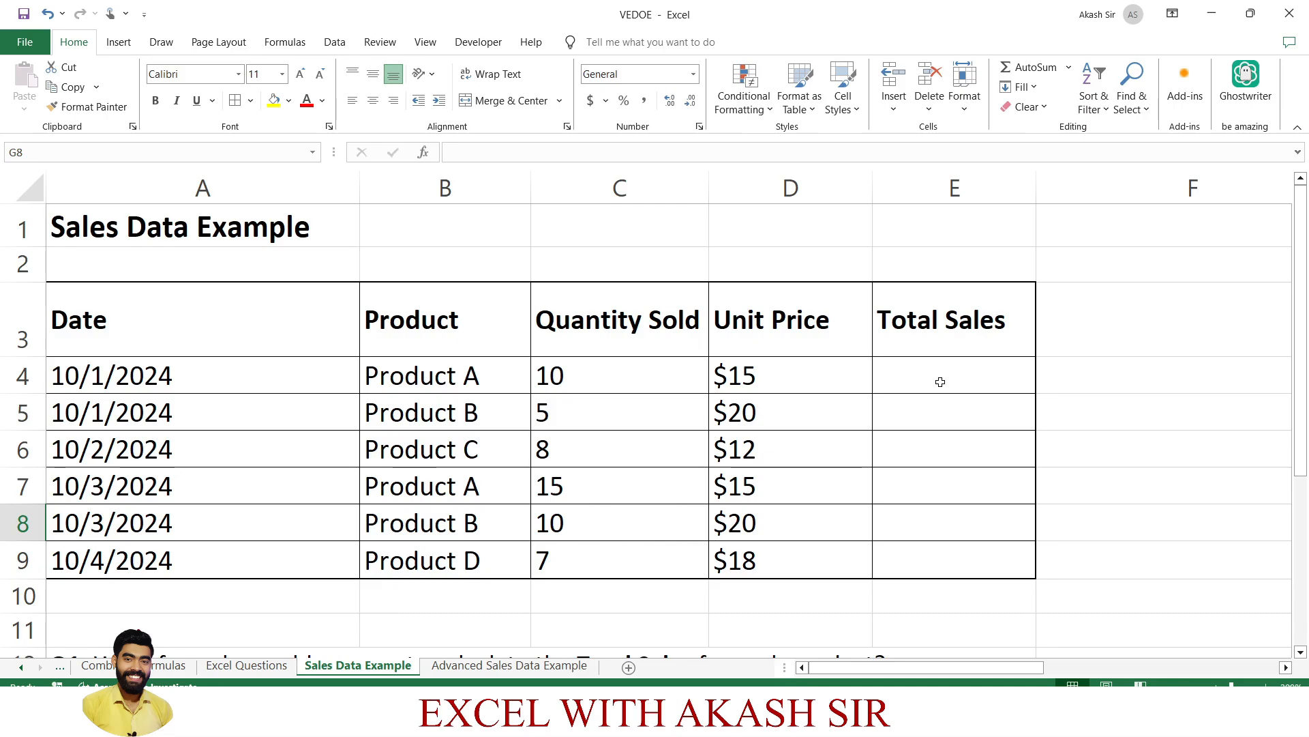
Step: Read question Q1 below the sales table and select cell E4, the first Total Sales cell
scroll(463, 470, "down", 2)
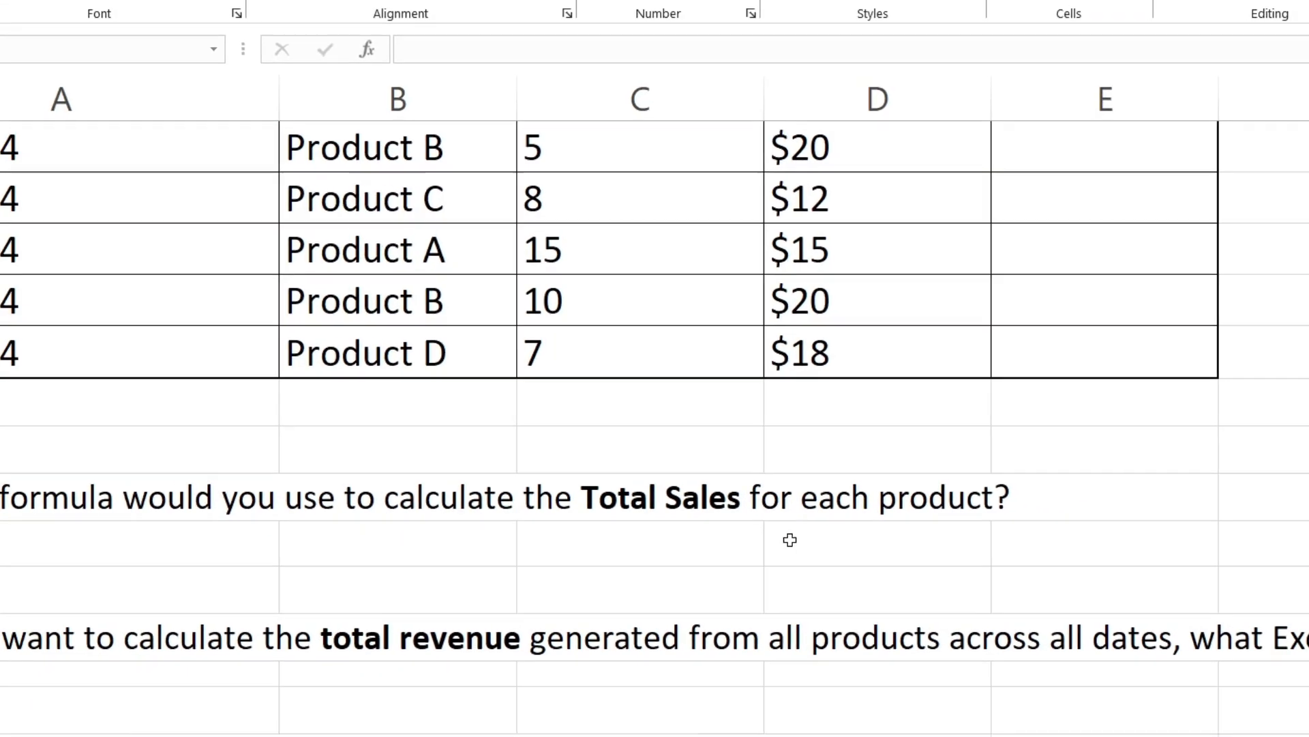
scroll(728, 504, "up", 1)
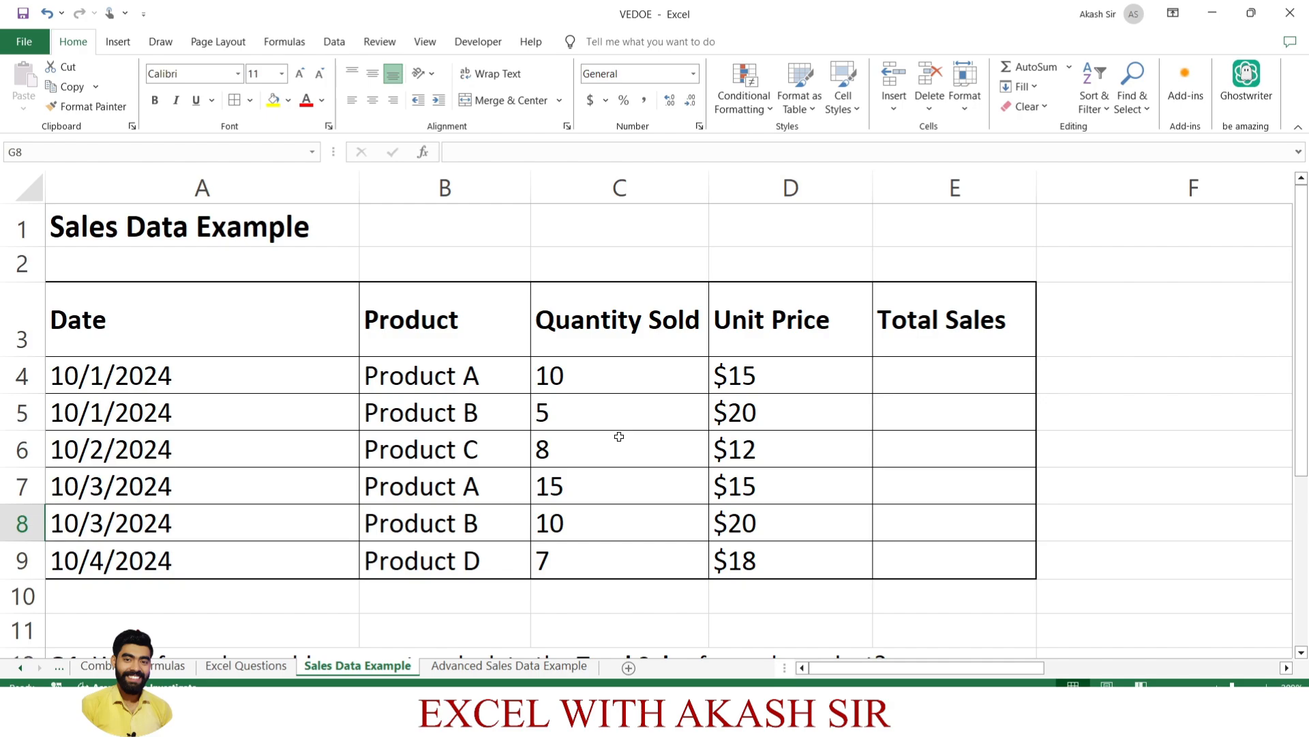
scroll(616, 432, "down", 1)
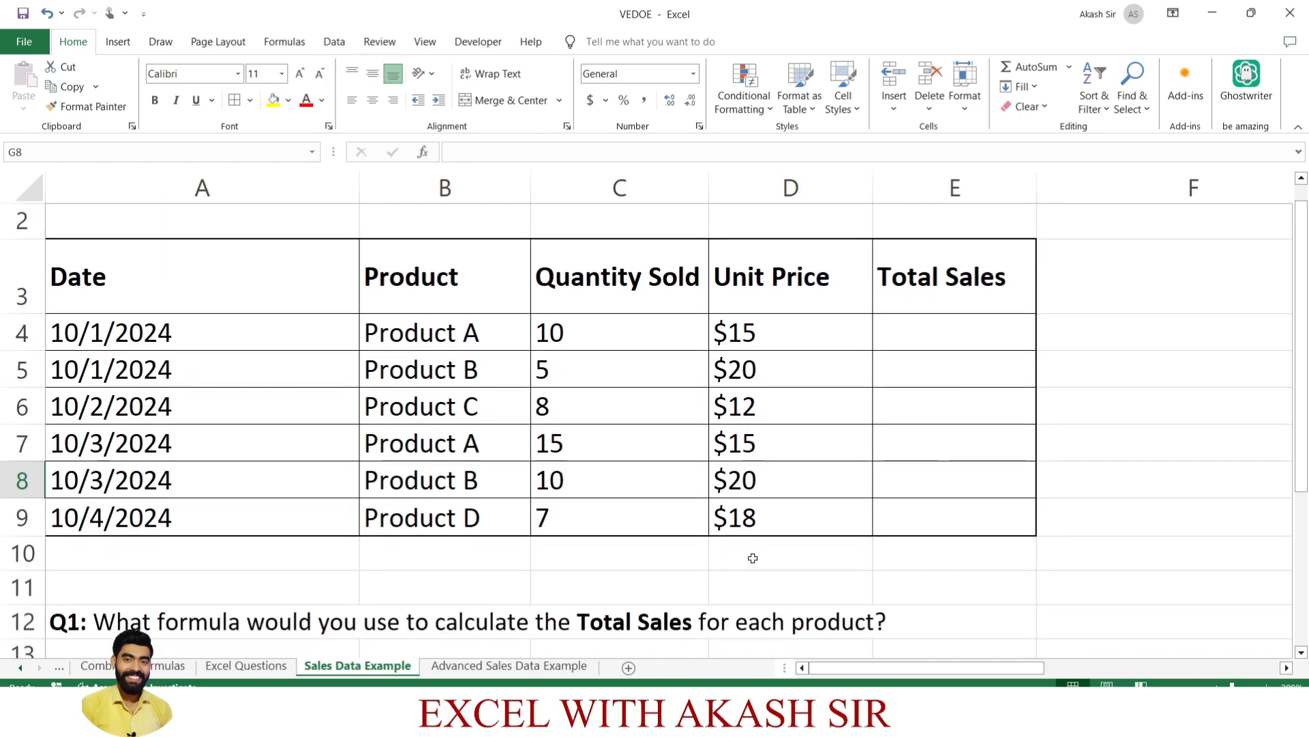
scroll(779, 557, "up", 1)
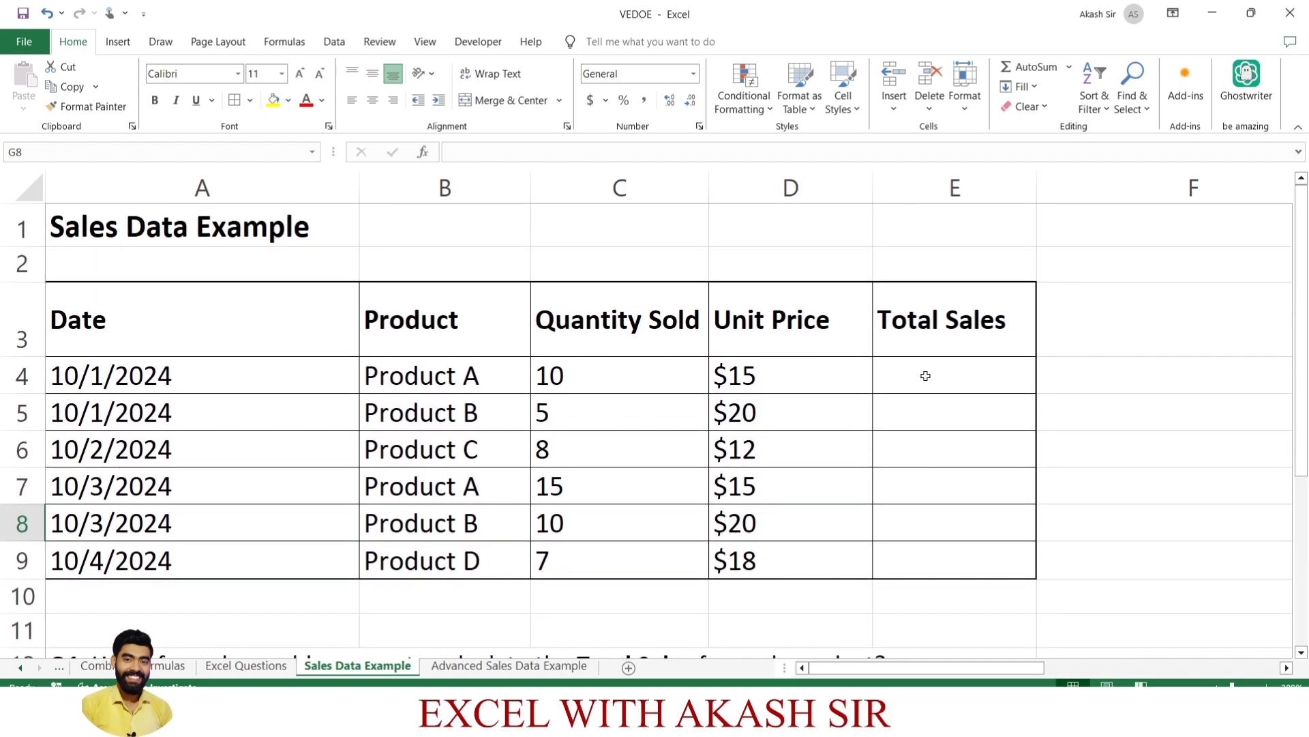
left_click(926, 376)
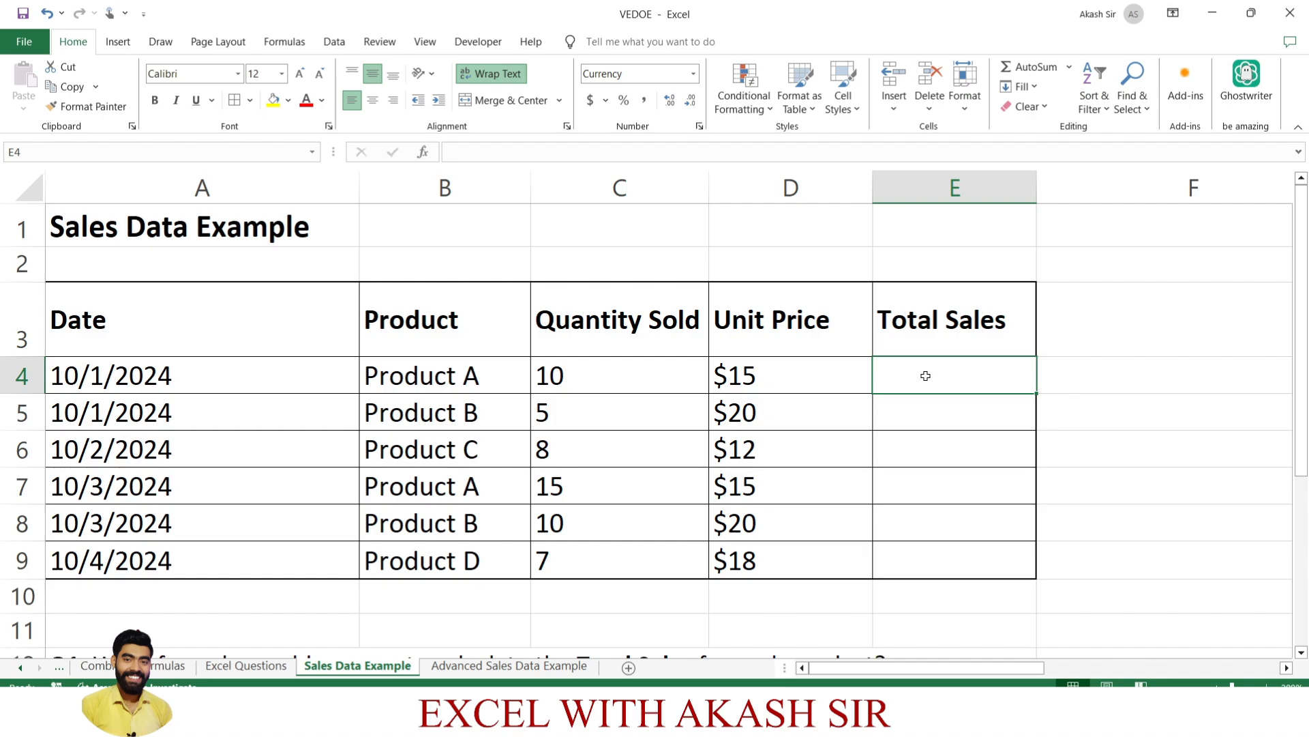
type("=sum")
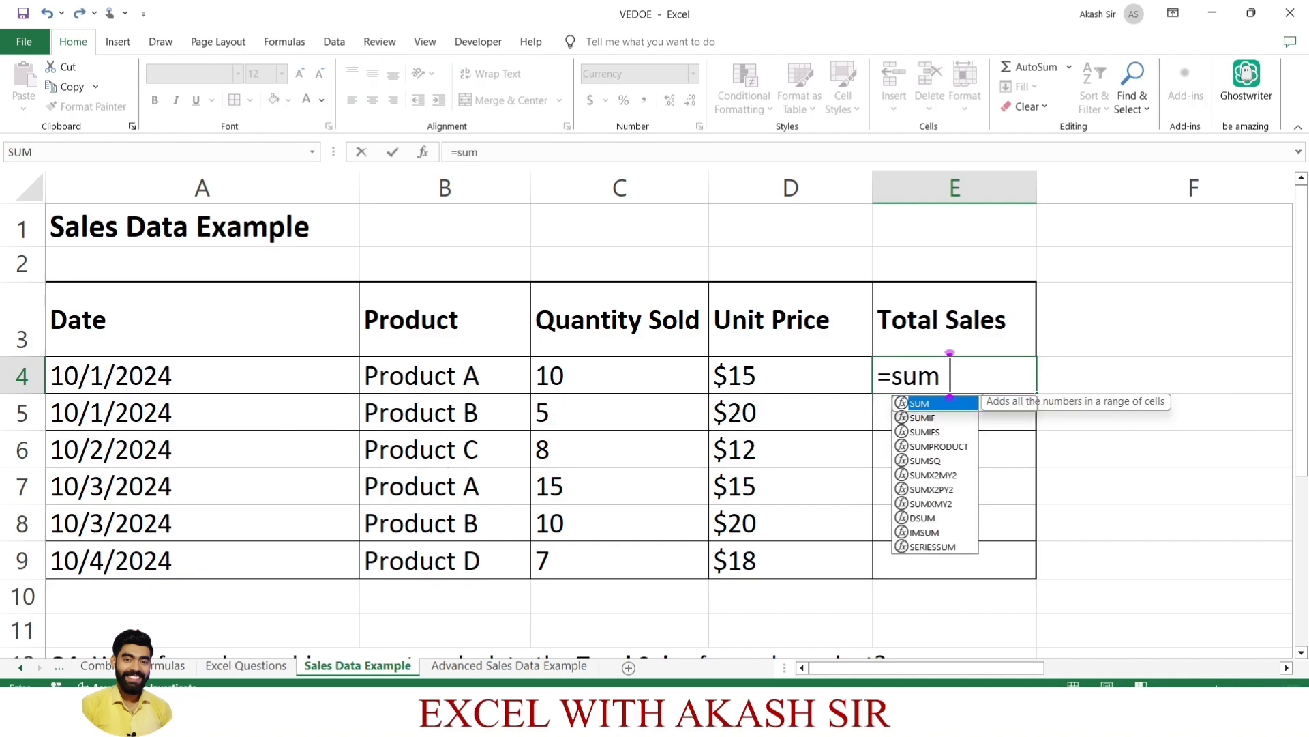
type("(")
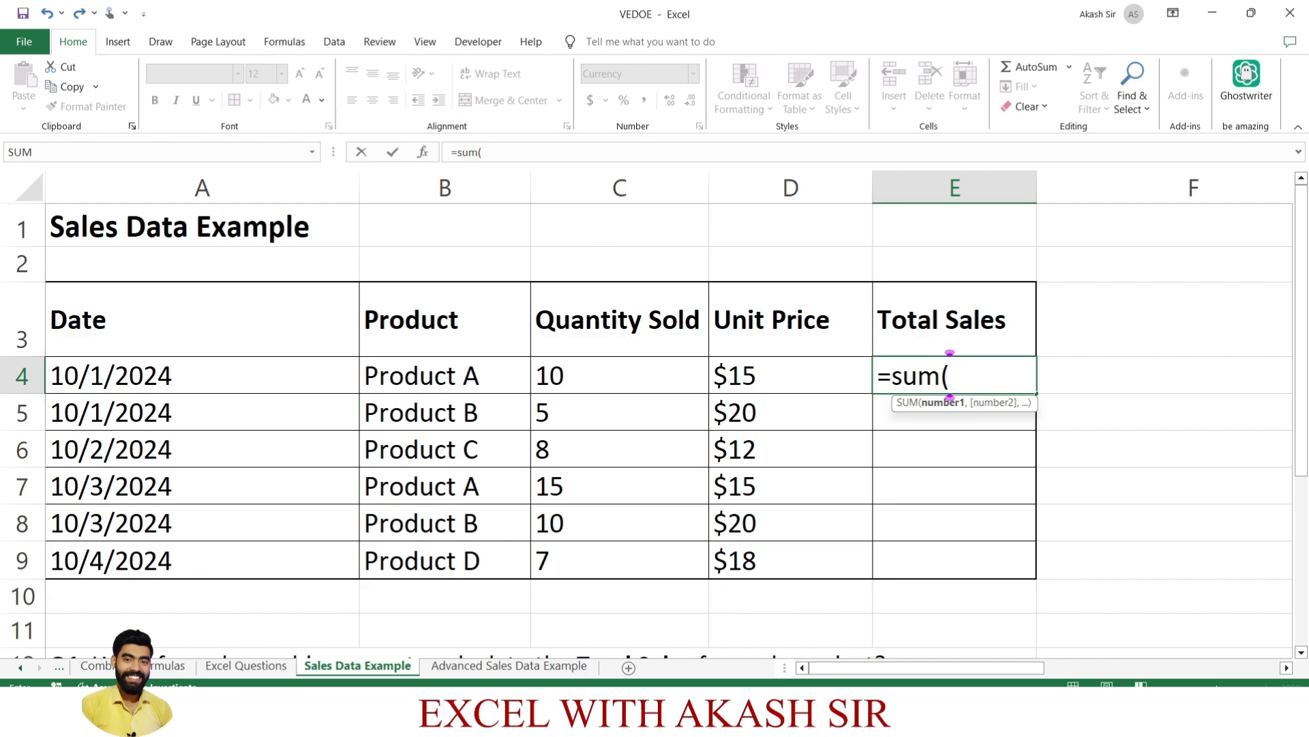
key("BackSpace")
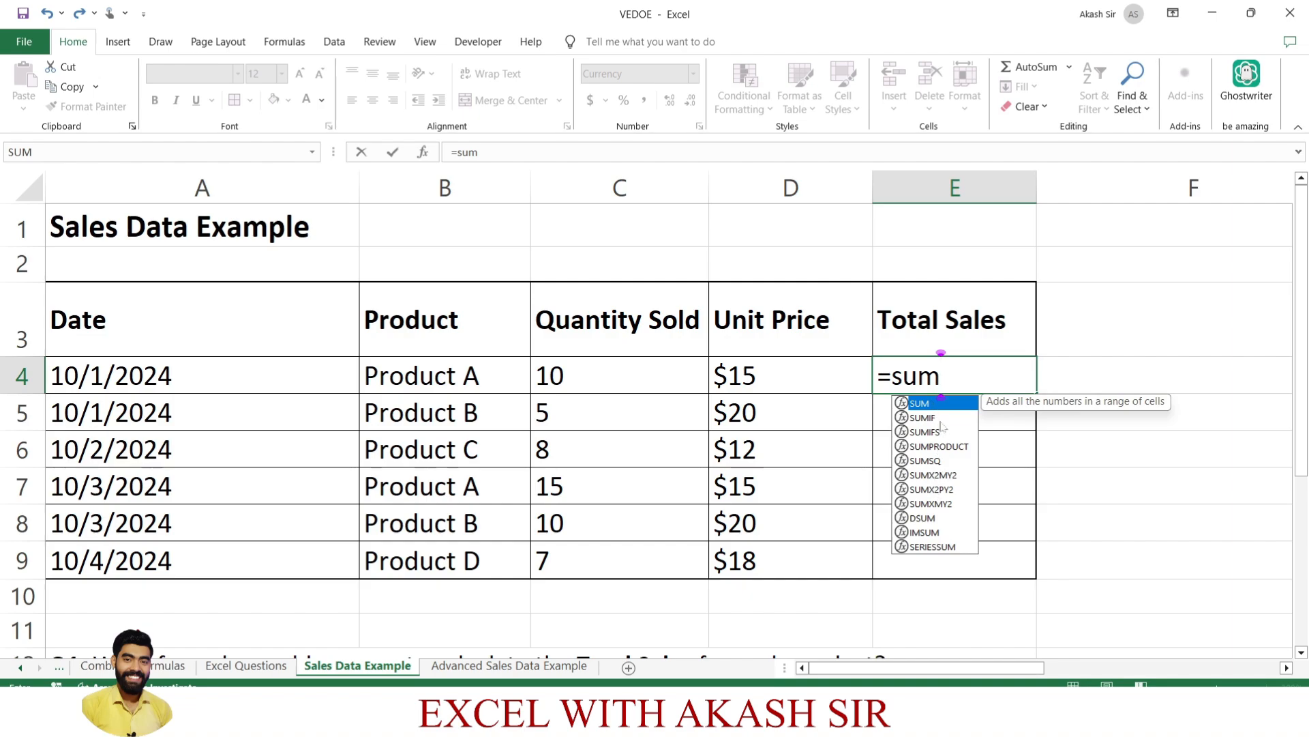
key("Tab")
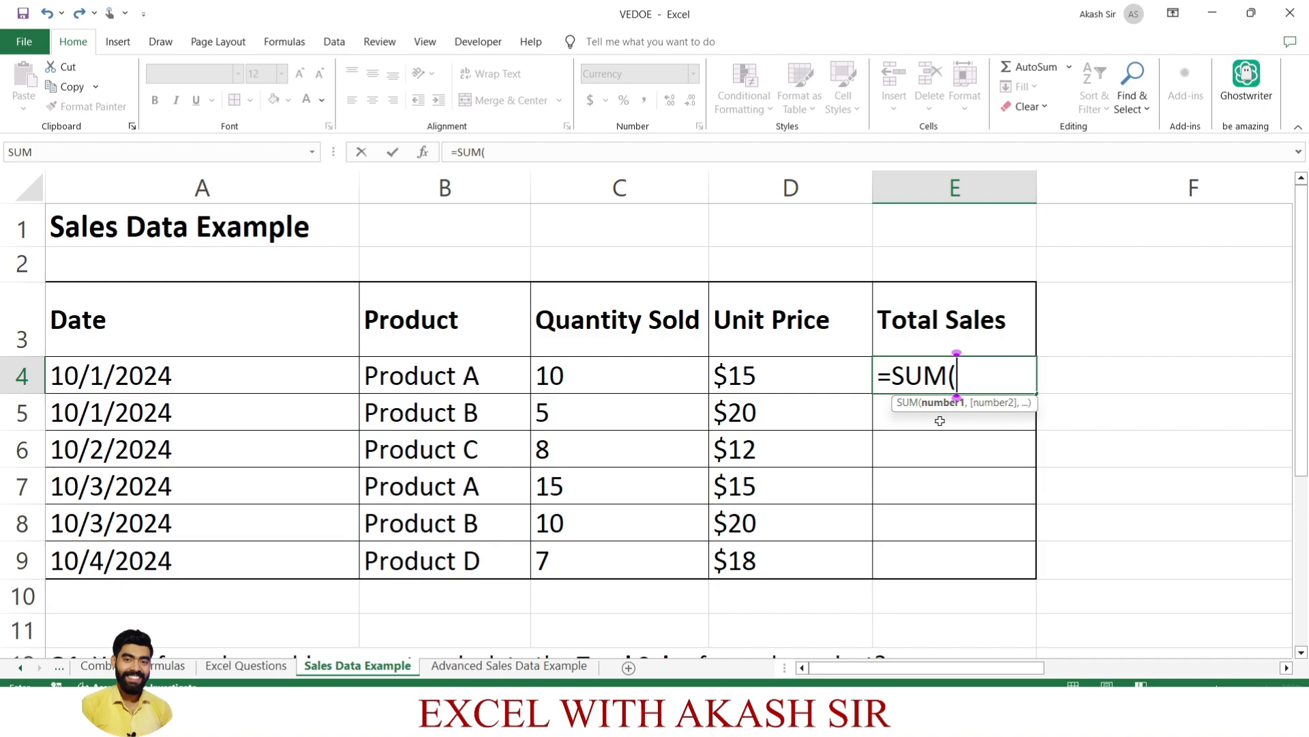
key("BackSpace")
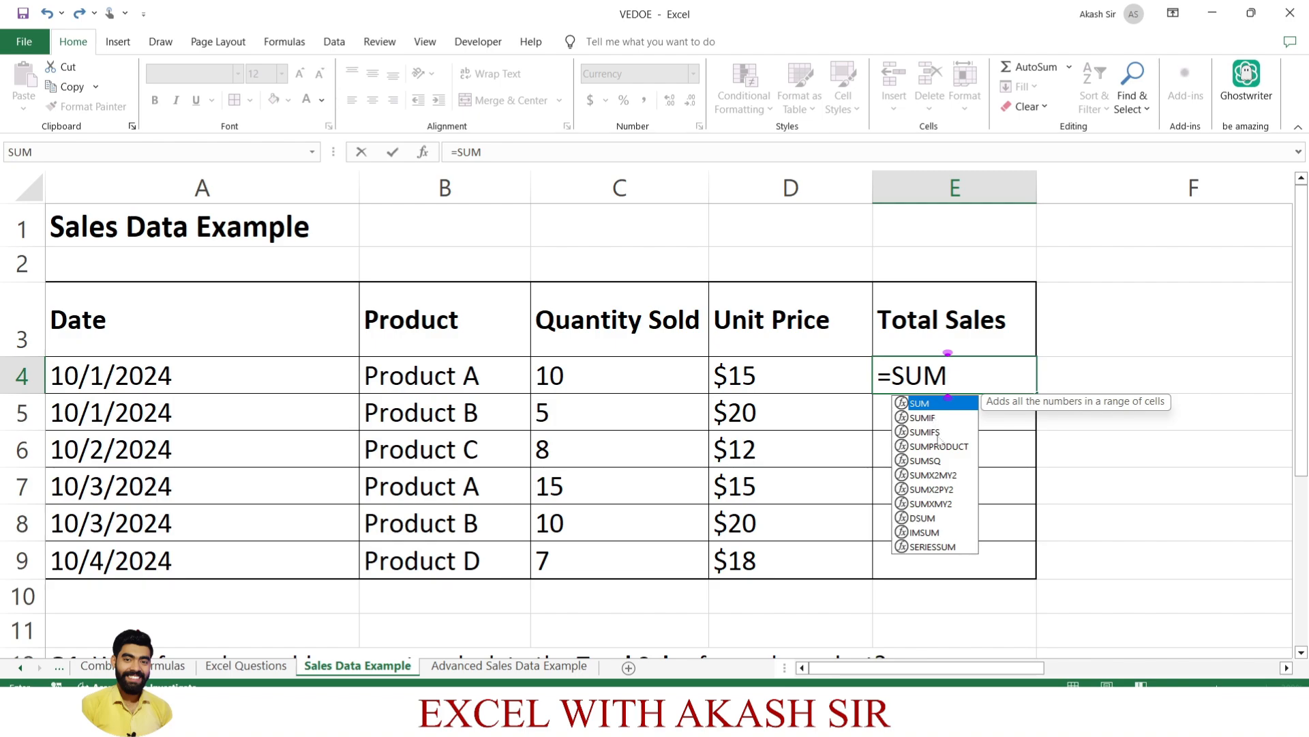
left_click(938, 434)
key("Down")
key("Up")
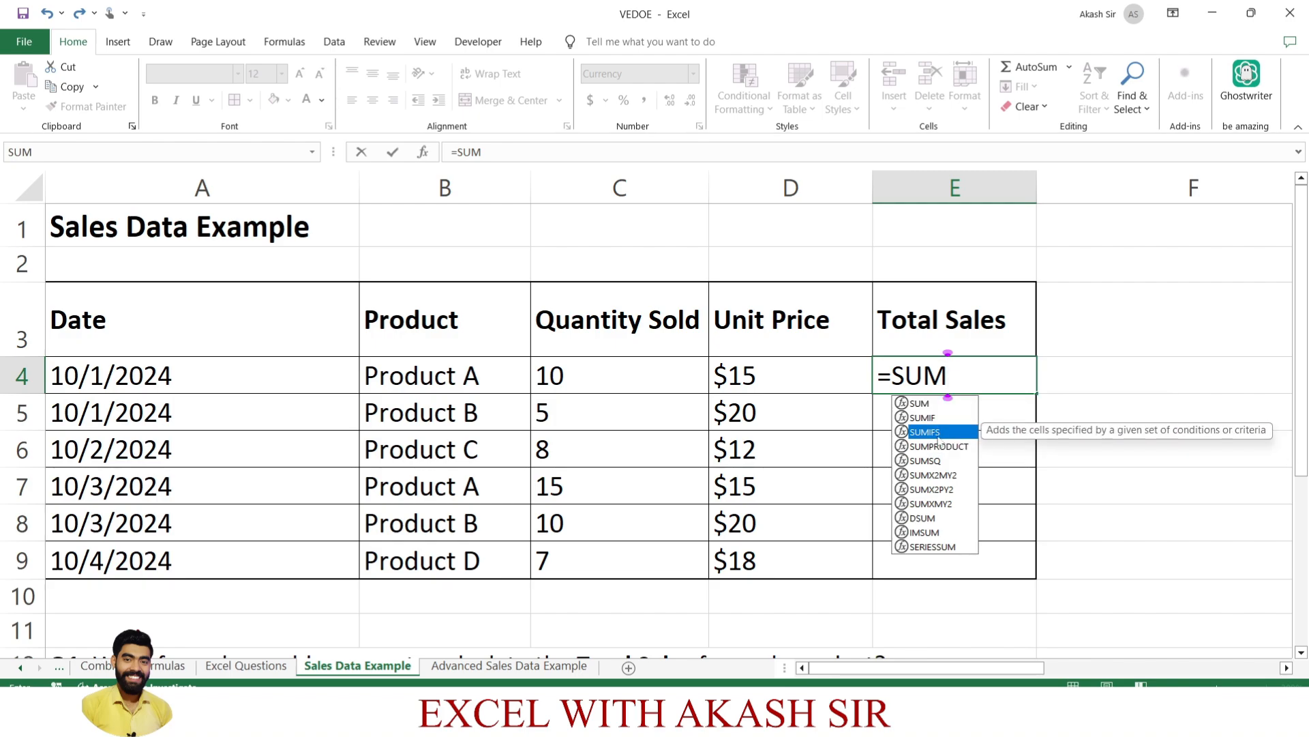
key("Down")
key("Down")
key("Down")
key("Down")
key("Down")
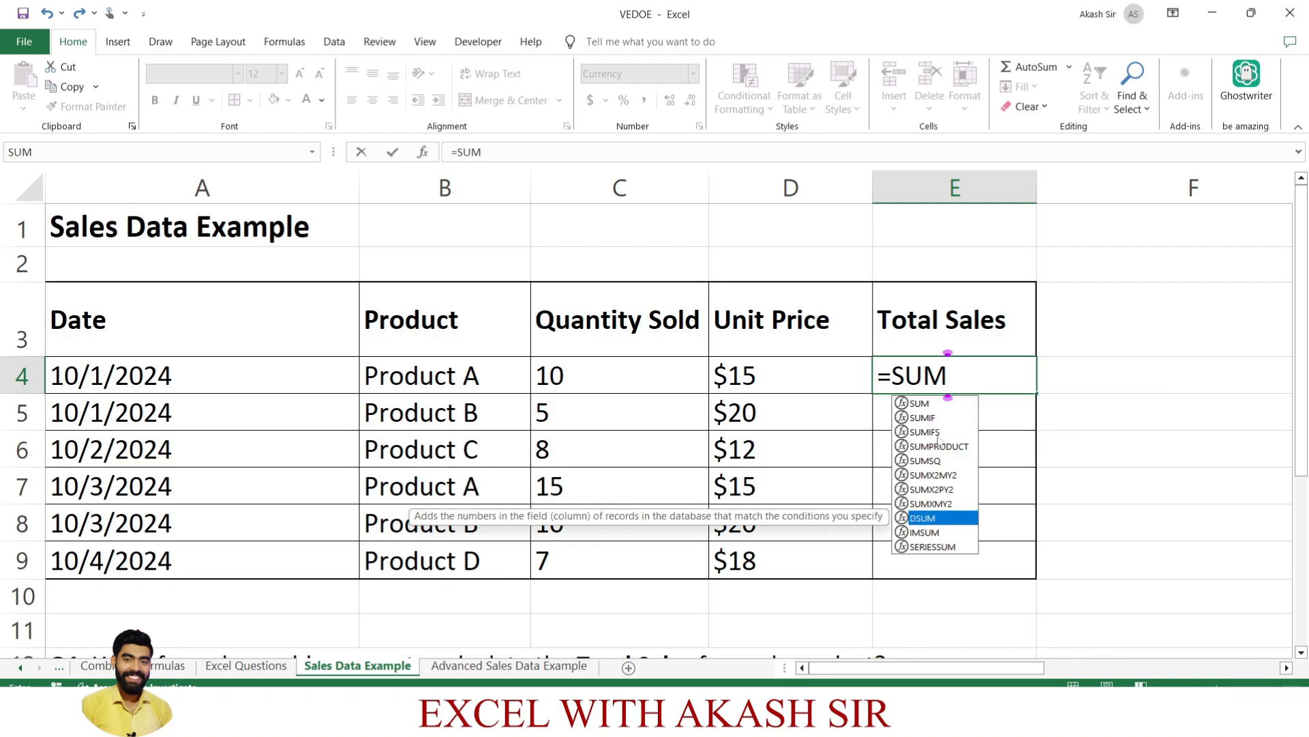
key("Up")
key("Up")
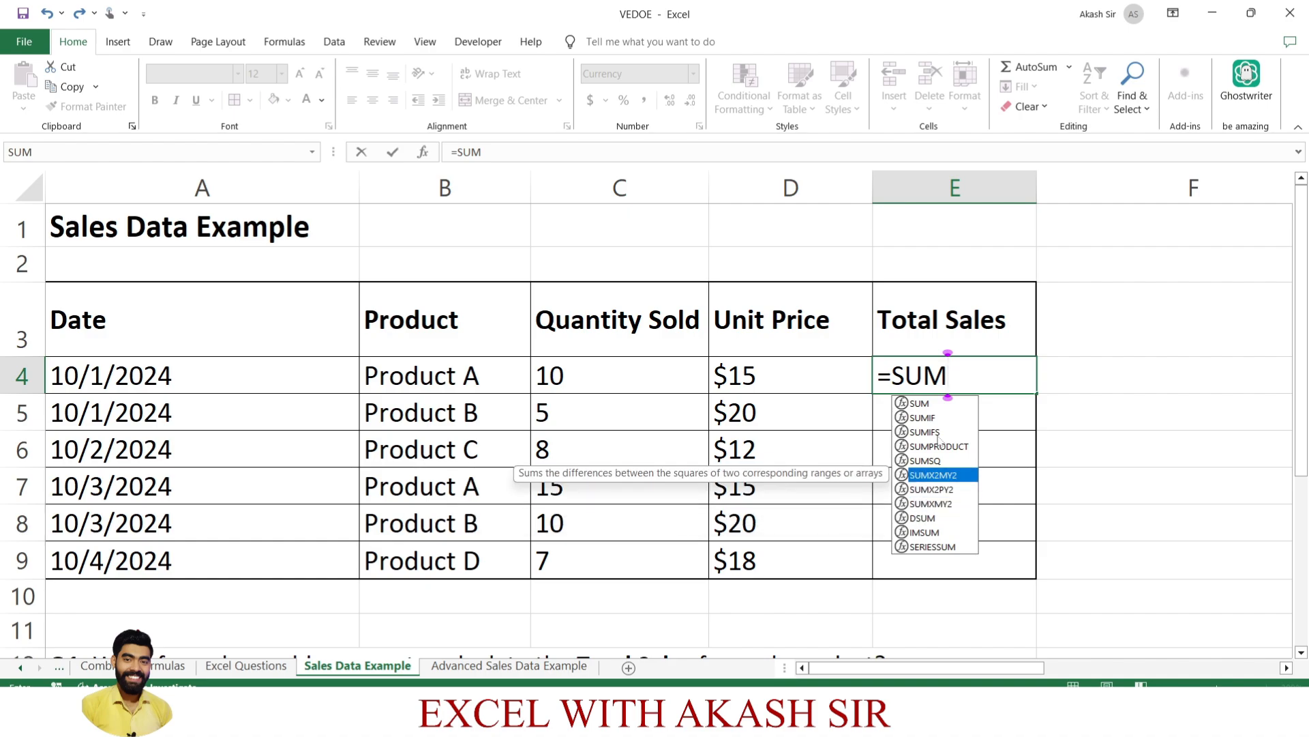
key("Tab")
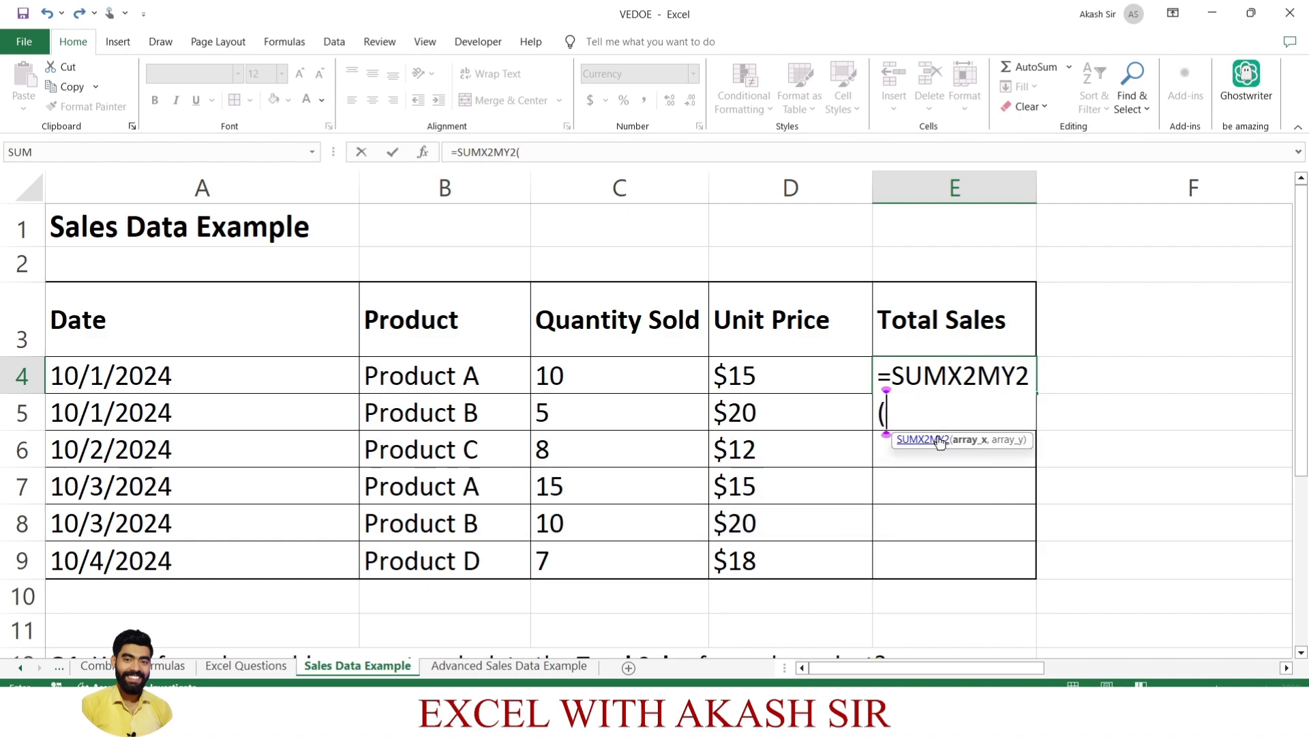
key("BackSpace")
key("BackSpace")
key("BackSpace")
key("BackSpace")
key("BackSpace")
key("BackSpace")
key("BackSpace")
key("BackSpace")
key("BackSpace")
key("BackSpace")
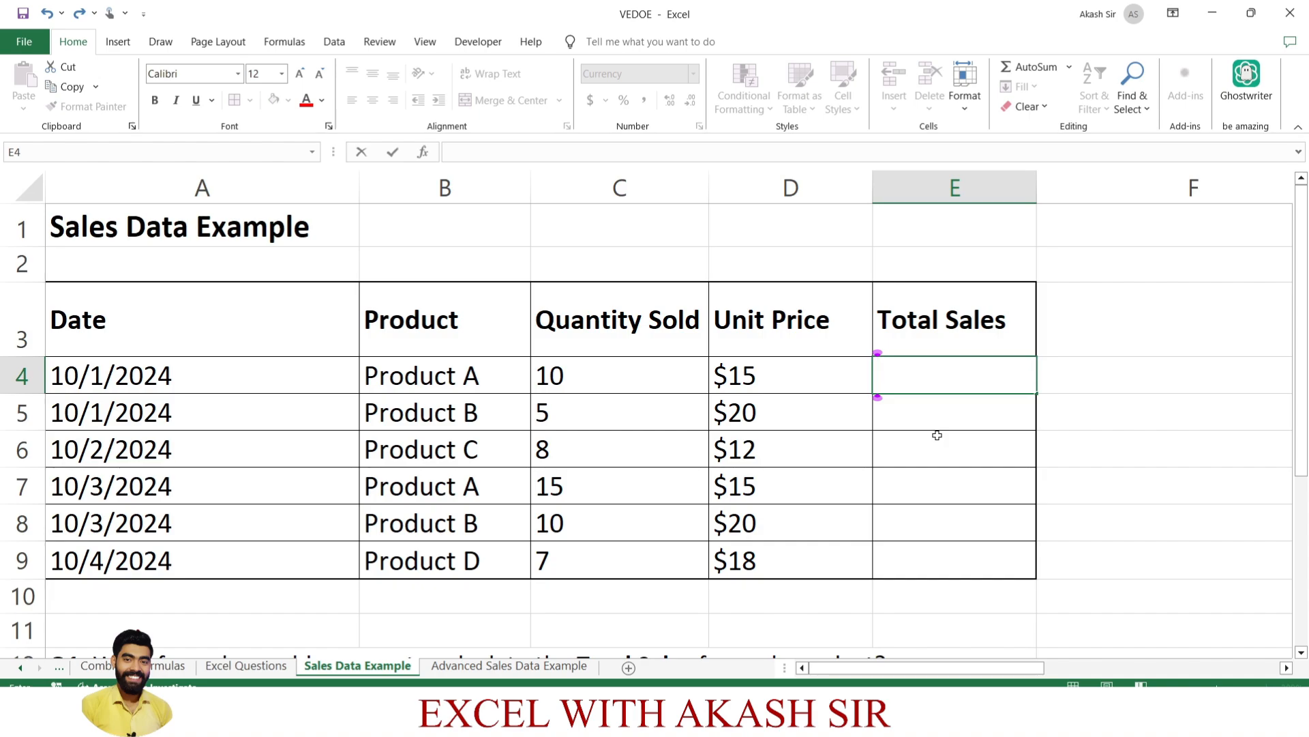
Step: Enter the formula =SUM(C4*D4) in cell E4 to multiply quantity sold by unit price
type("=")
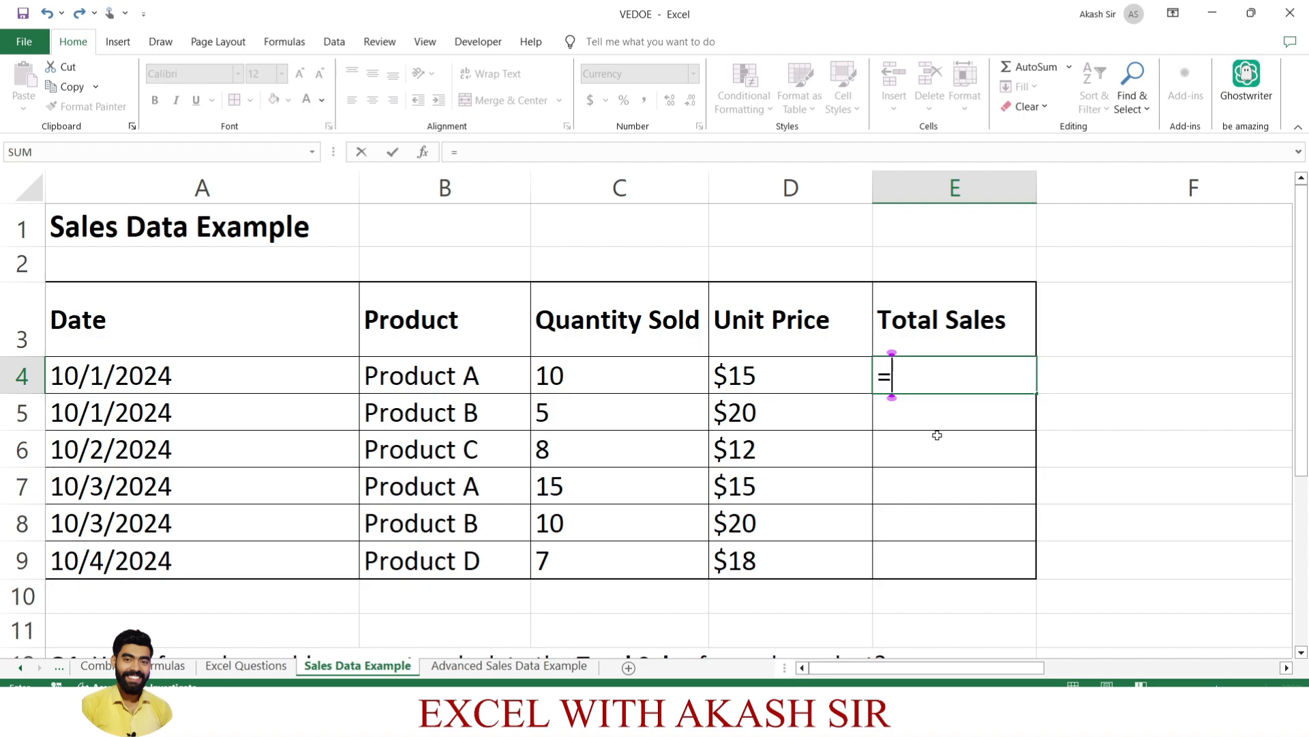
type("SUM(")
key("Left")
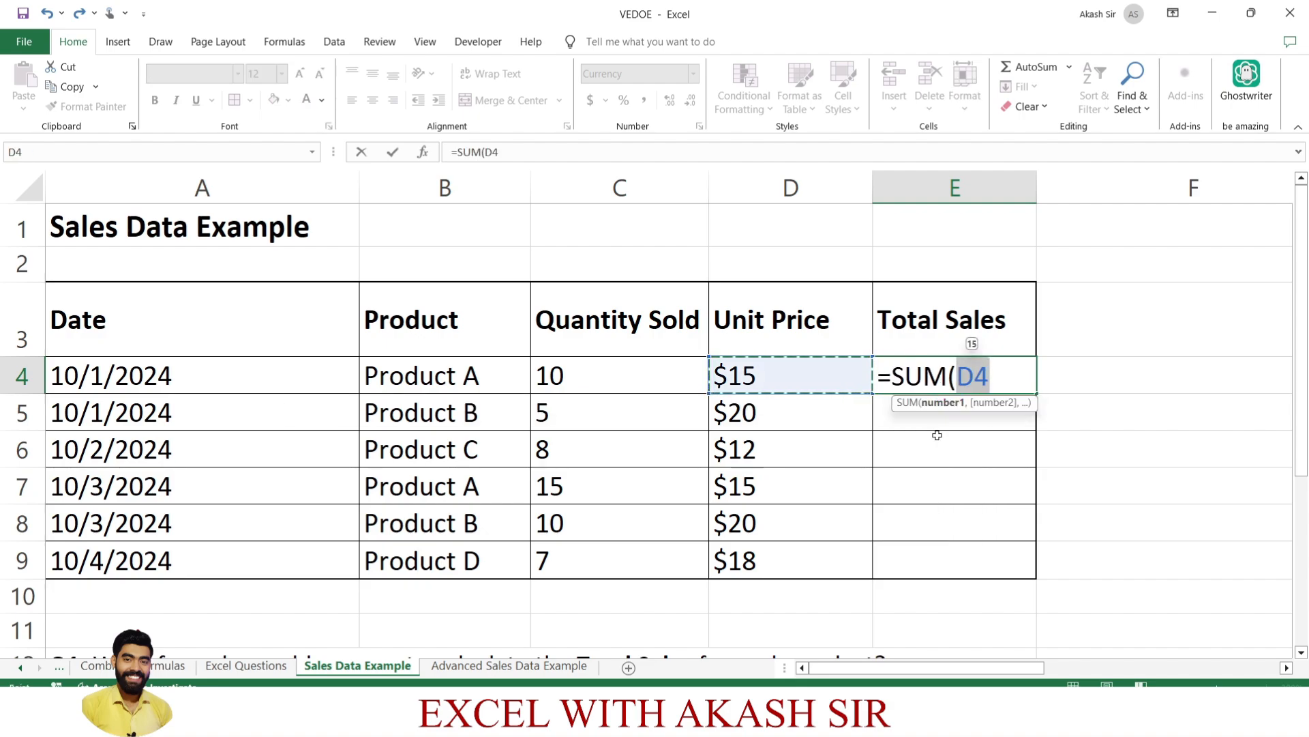
key("Left")
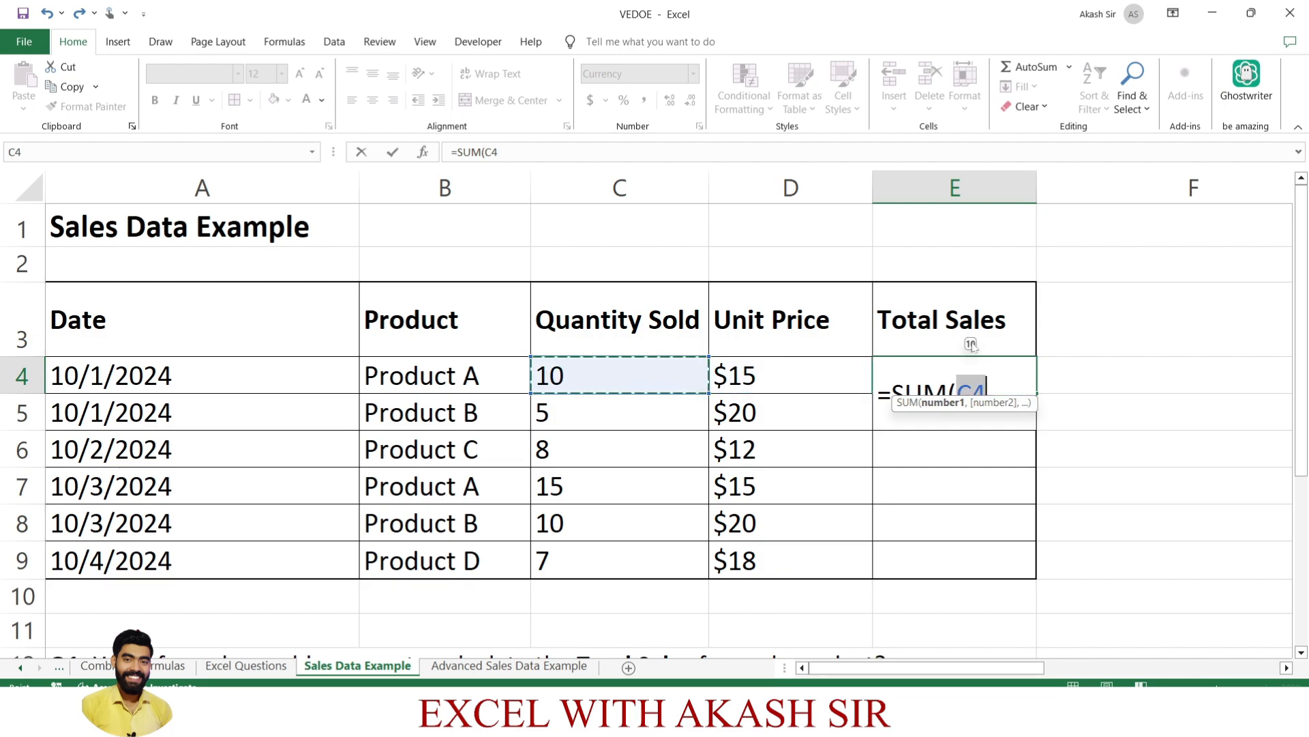
type("*")
key("Left")
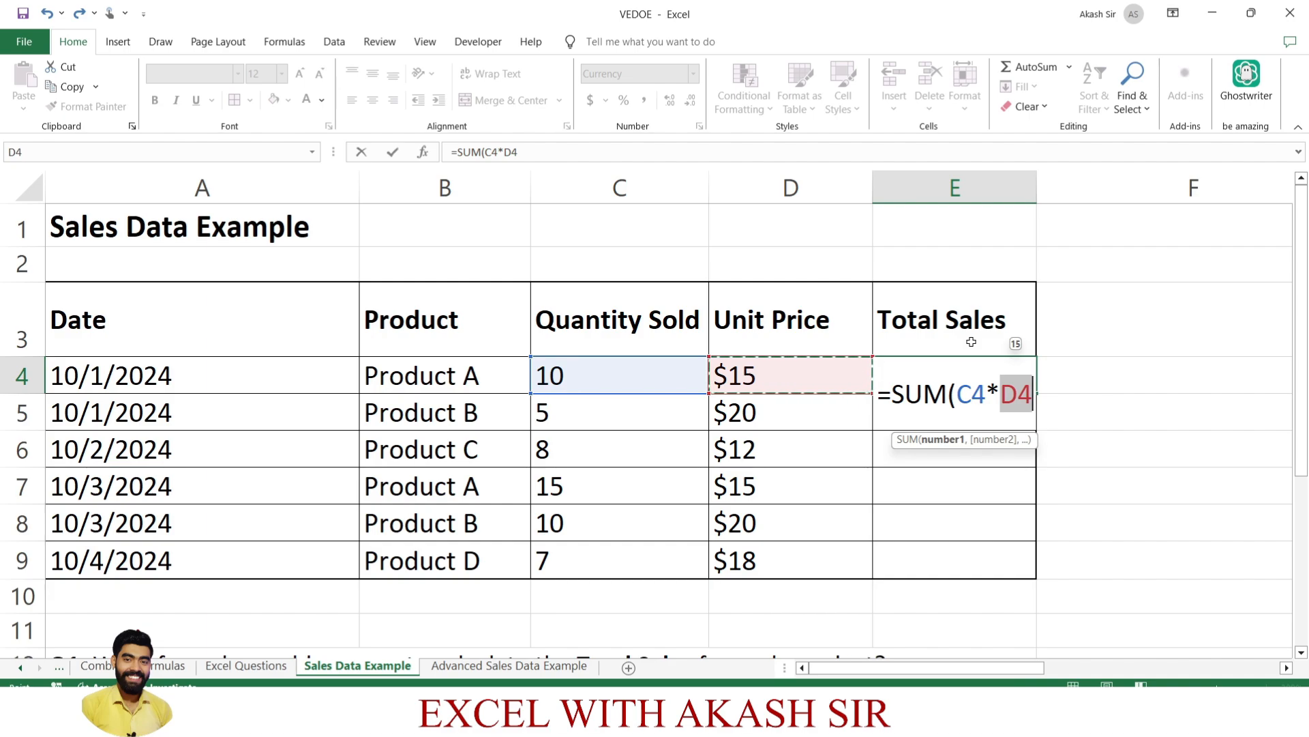
key("Return")
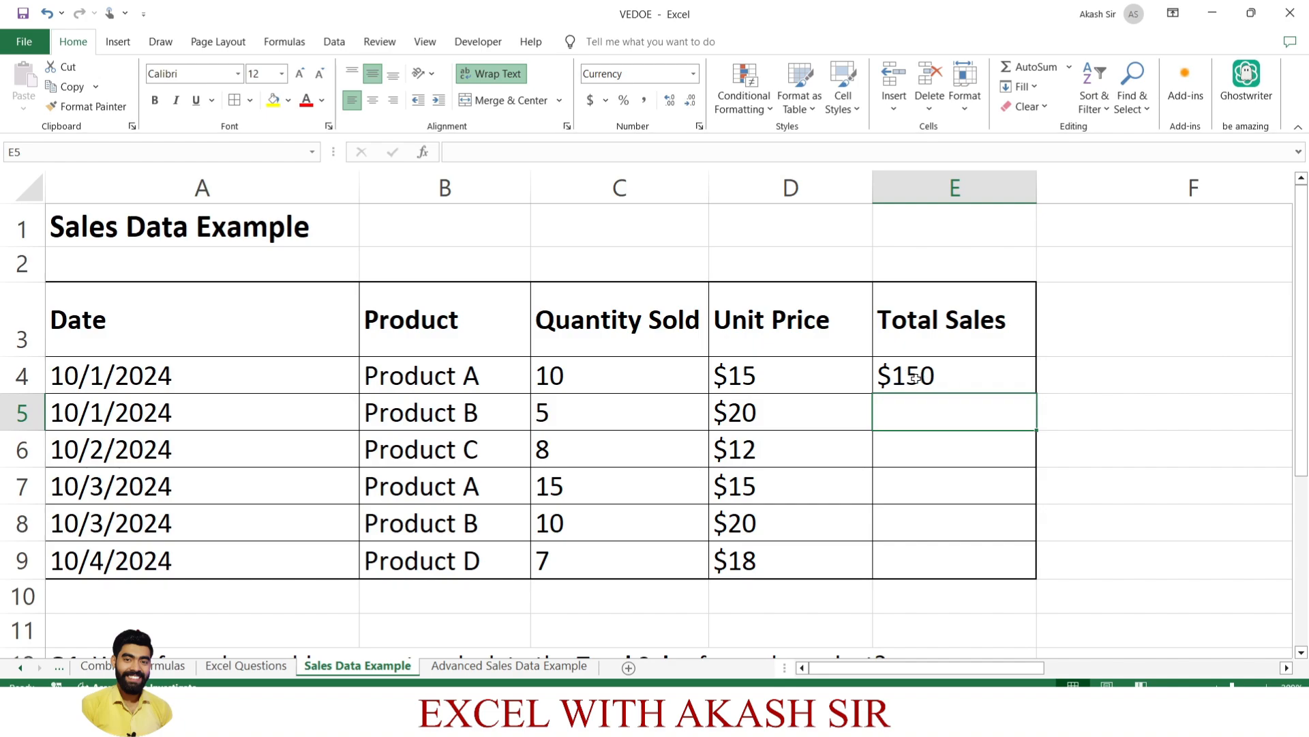
Step: Enter the formula =C5*D5 in cell E5 as the total sales of the first Product B row
type("=")
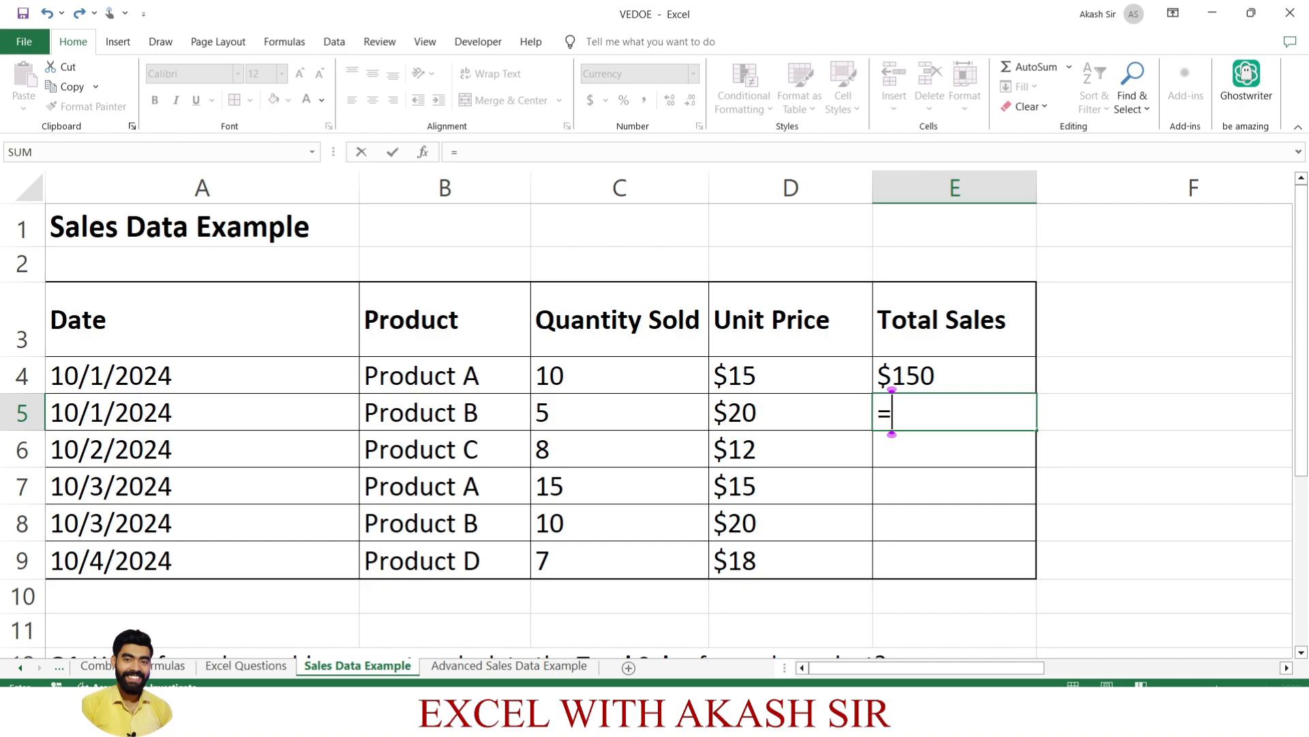
key("Left")
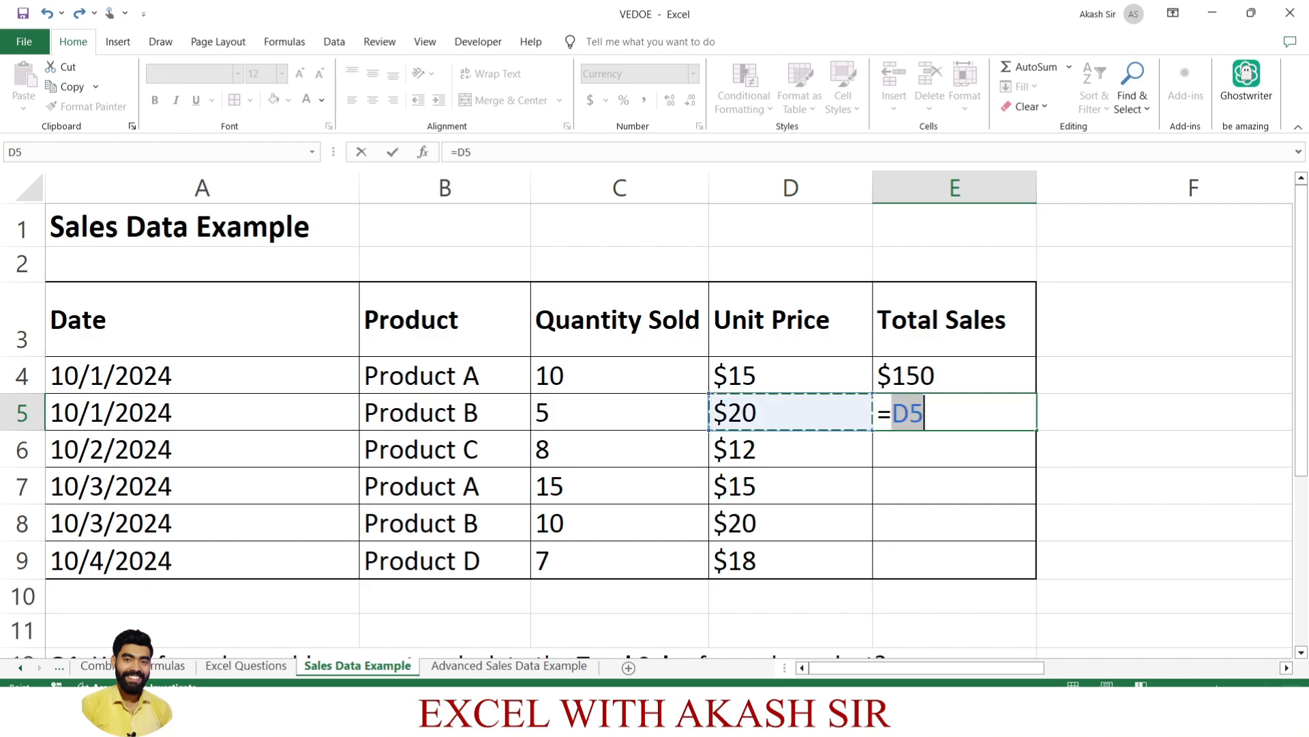
key("Left")
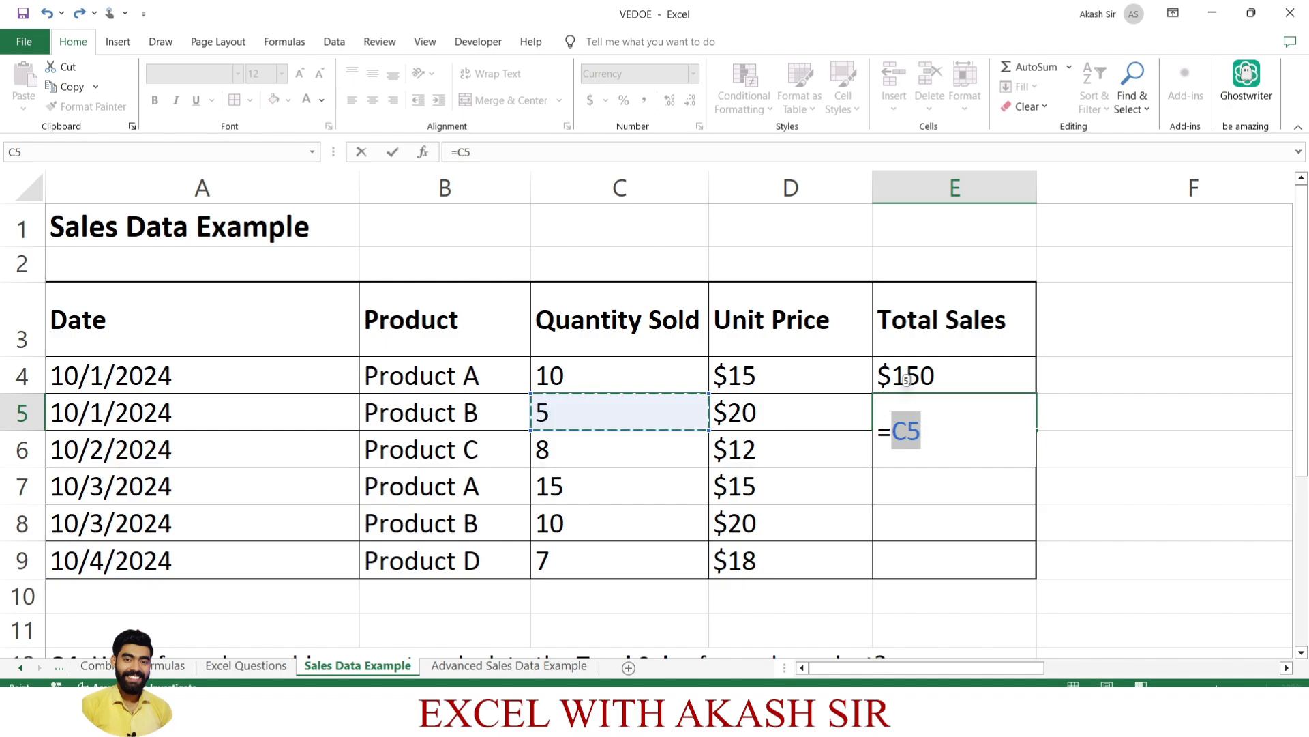
type("*")
key("Left")
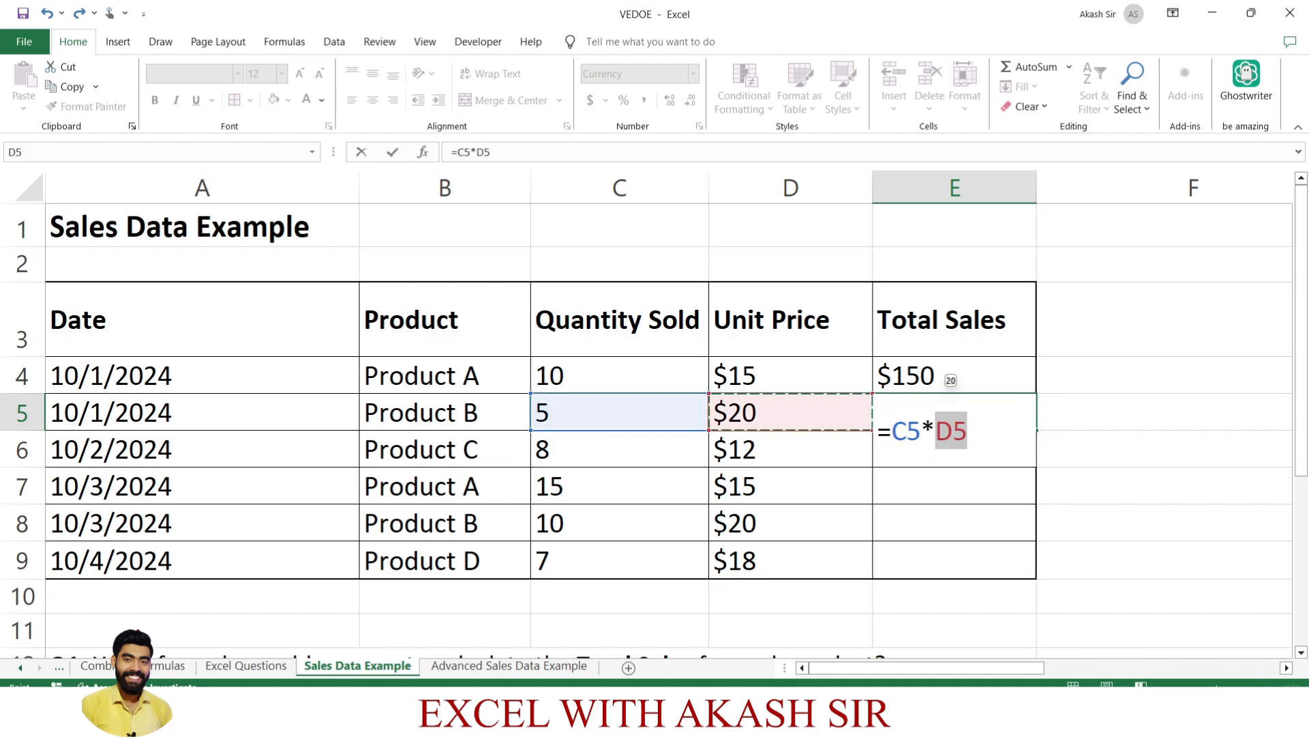
key("Return")
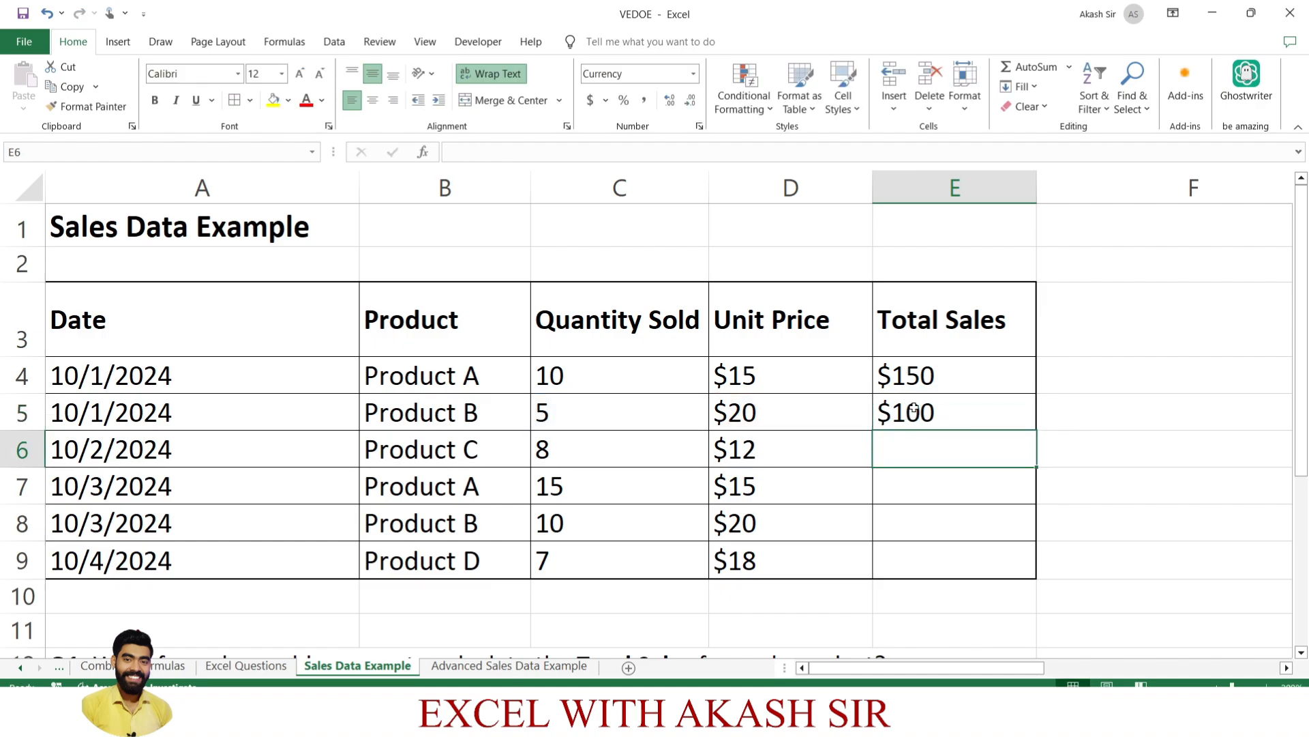
Step: Review the formulas in E4 and E5, and enter =C6*D6 in cell E6 for Product C
left_click(992, 375)
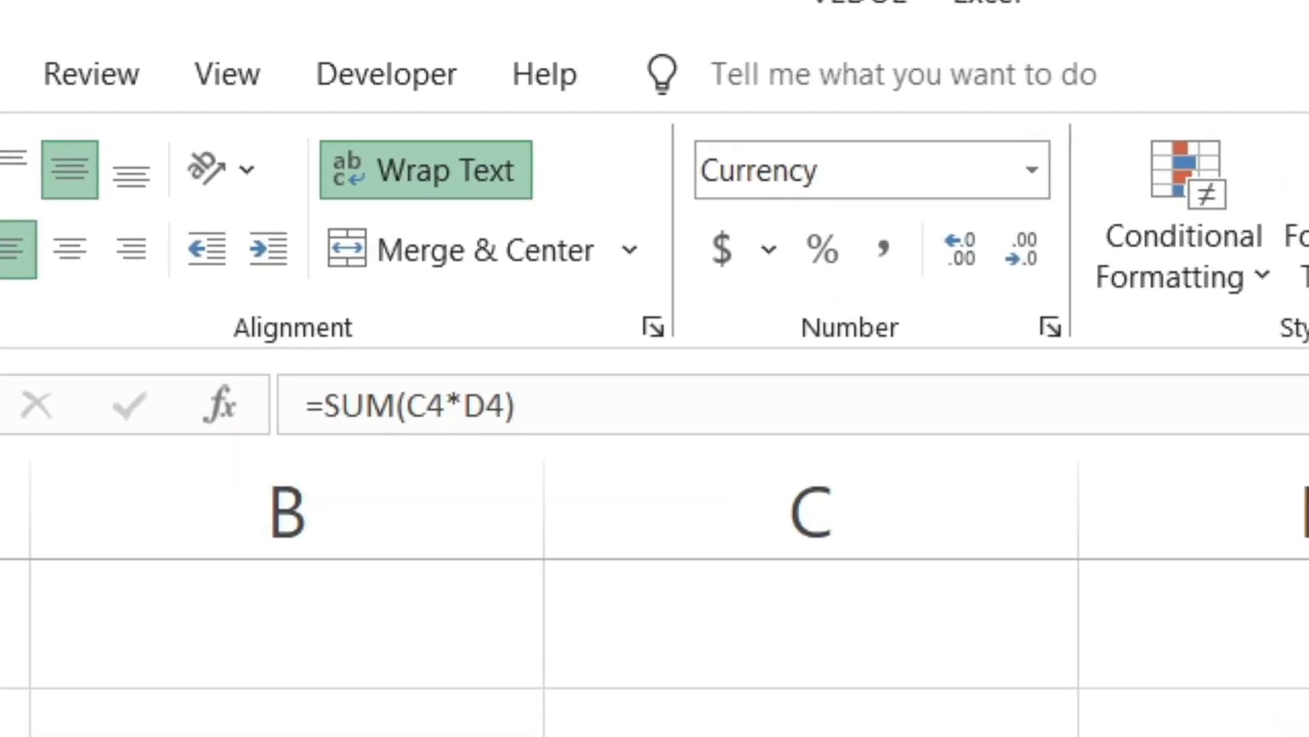
key("Down")
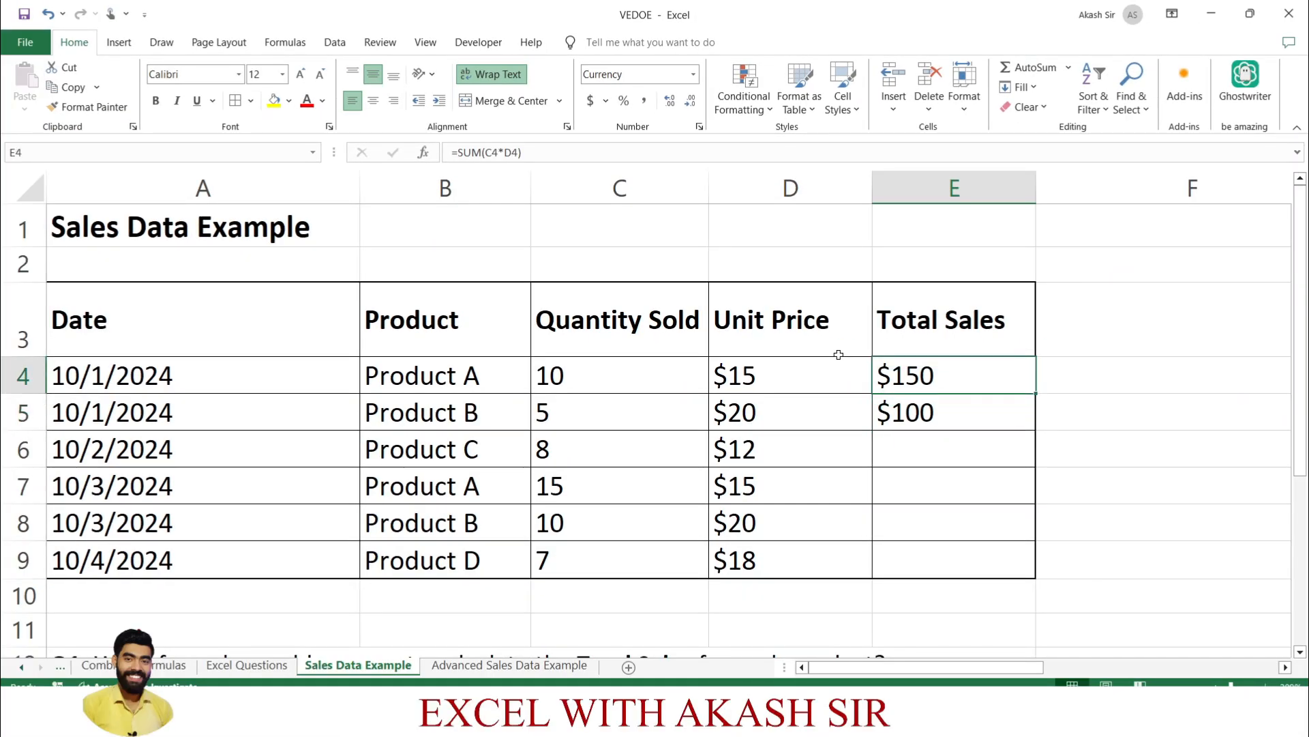
key("Down")
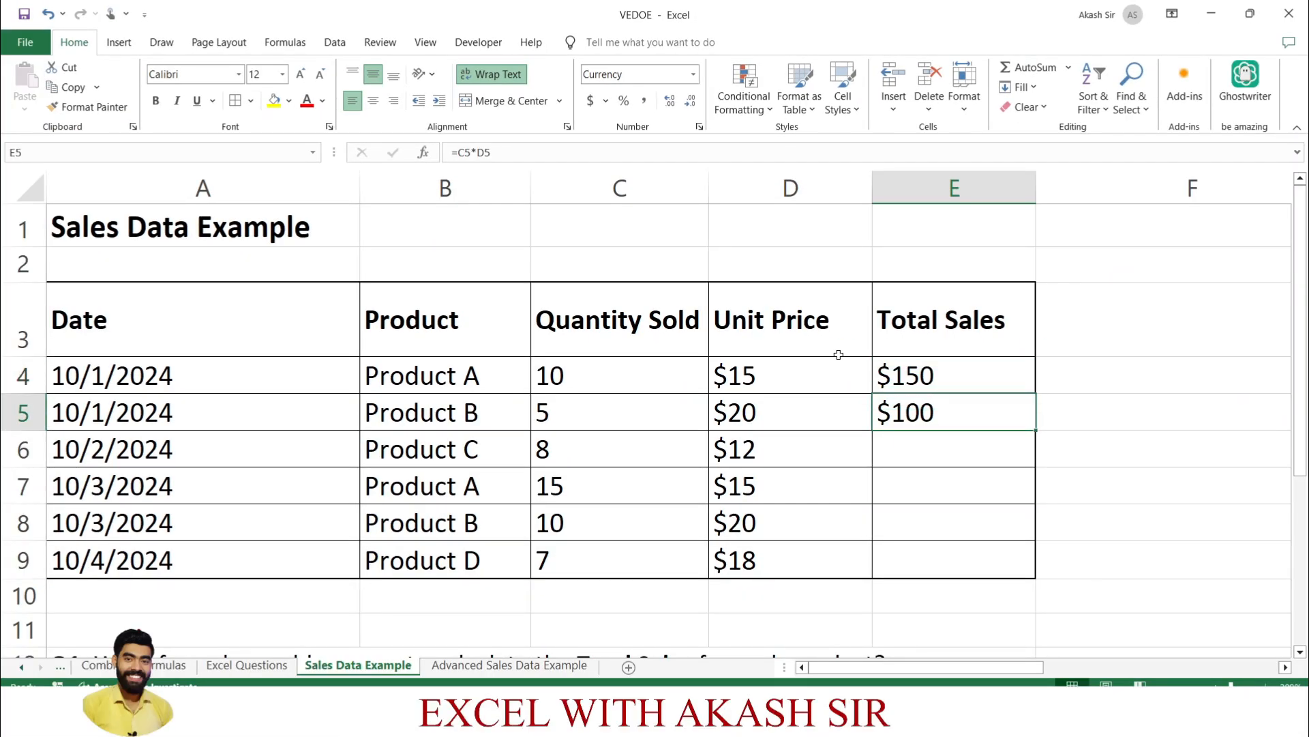
key("Down")
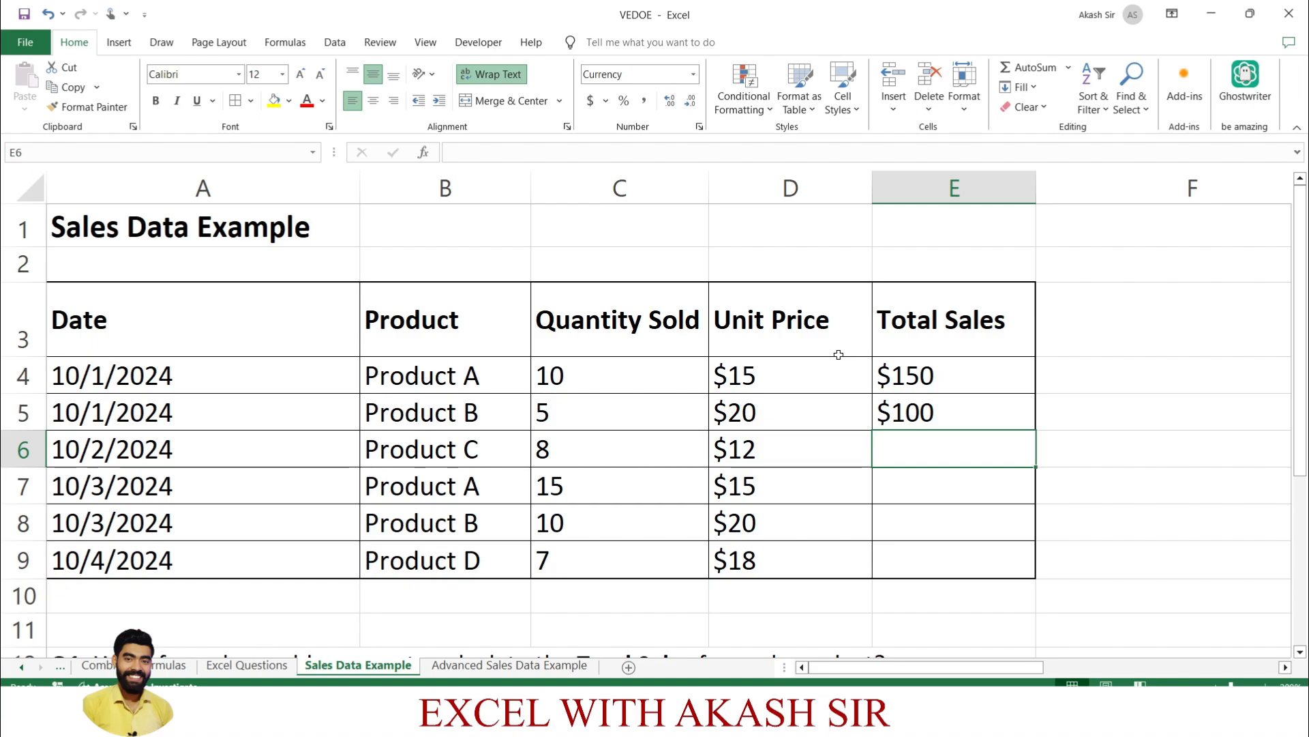
type("=")
key("Left")
key("Left")
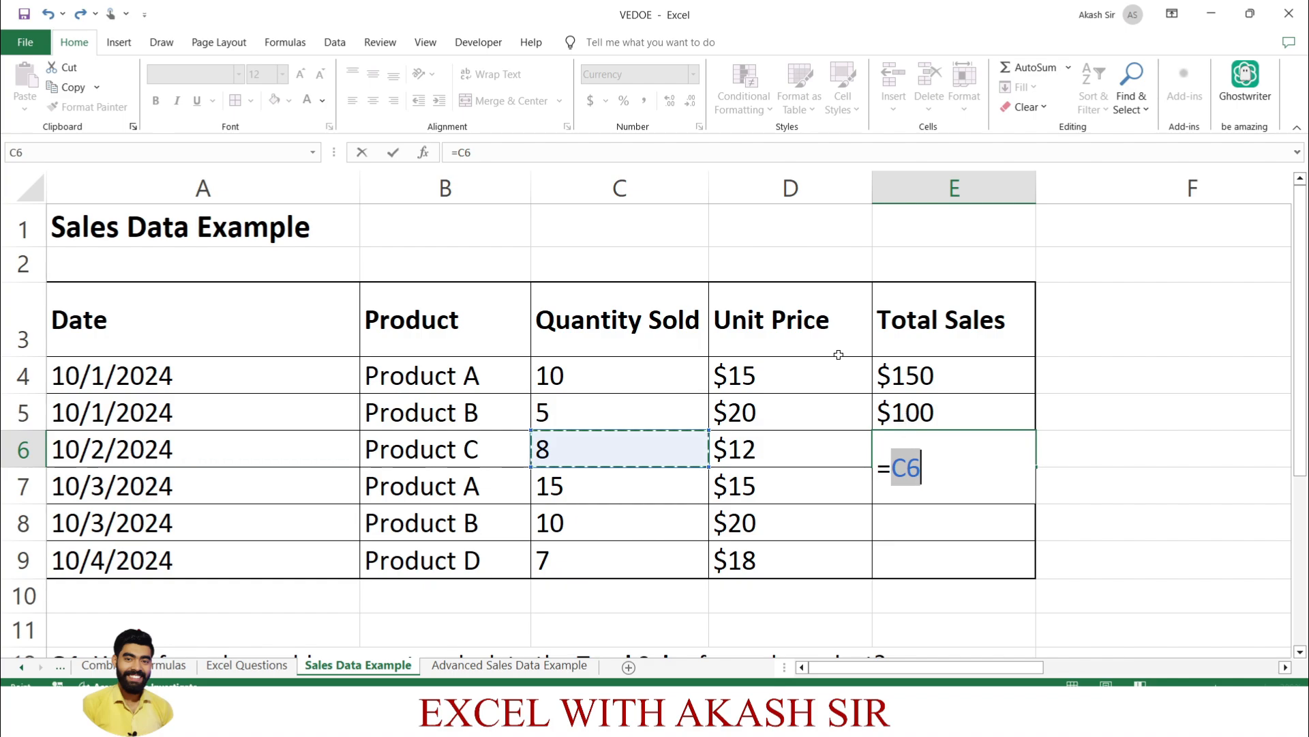
left_click(935, 467)
type("*")
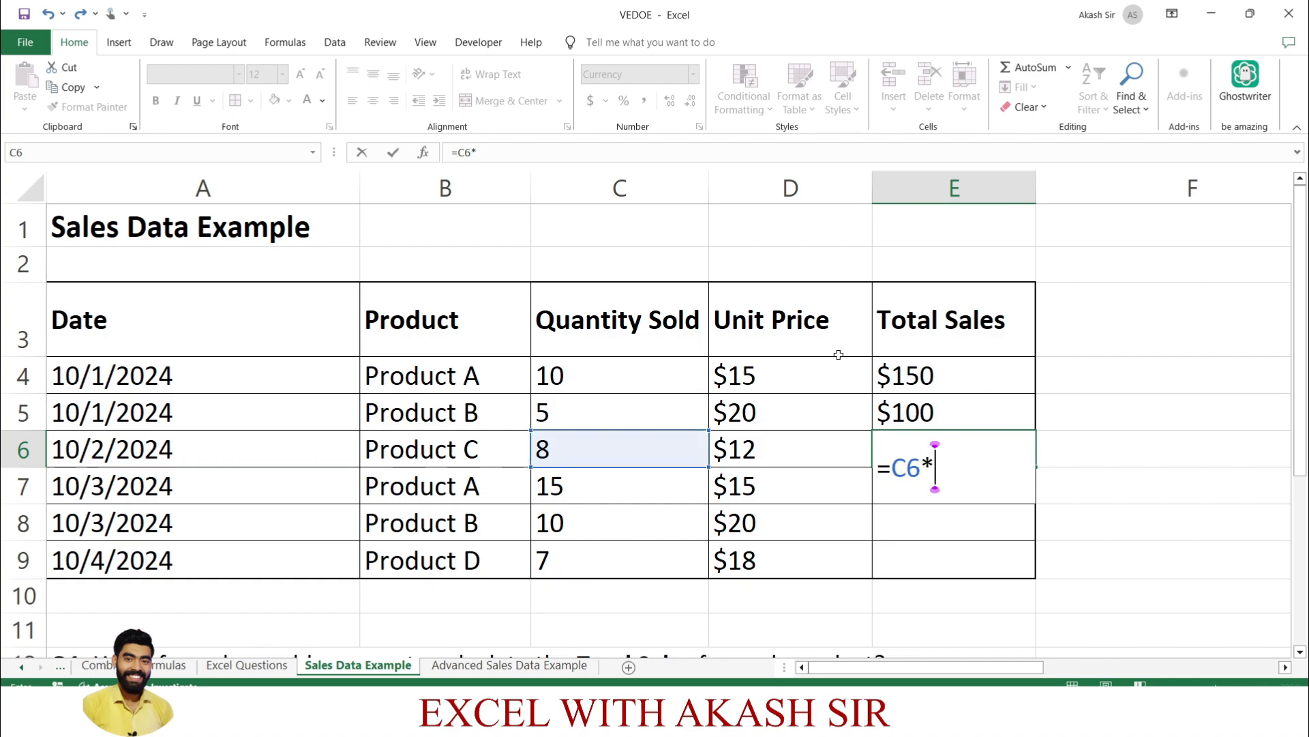
key("Left")
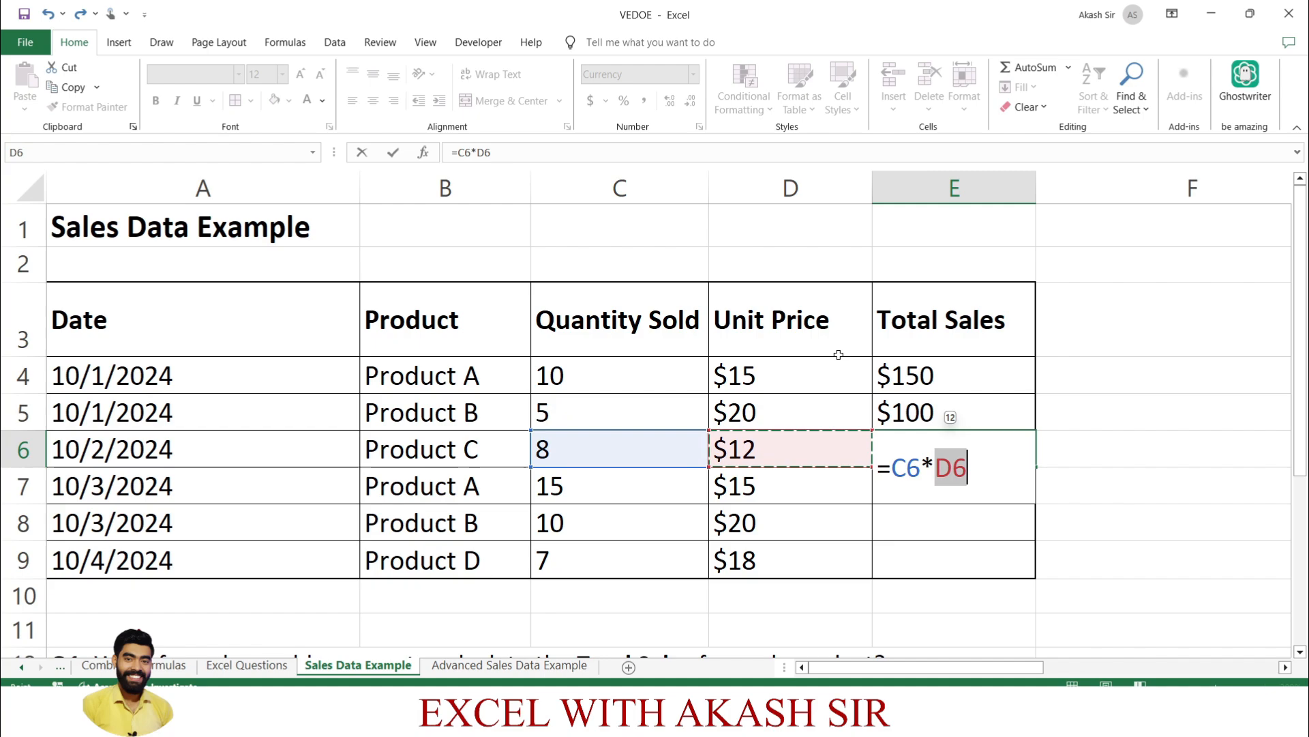
key("Return")
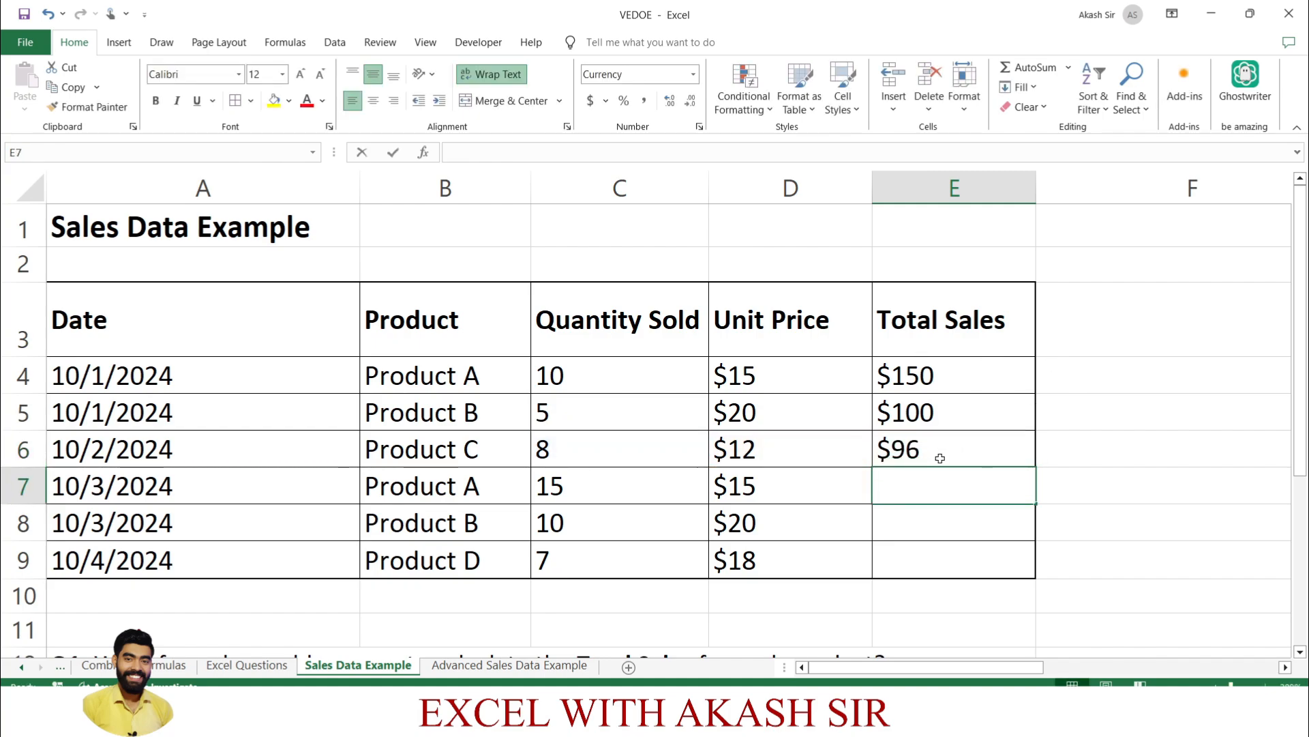
Step: Enter the formula =C7*D7 in cell E7 as the total sales of the second Product A row
type("=su")
key("BackSpace")
key("BackSpace")
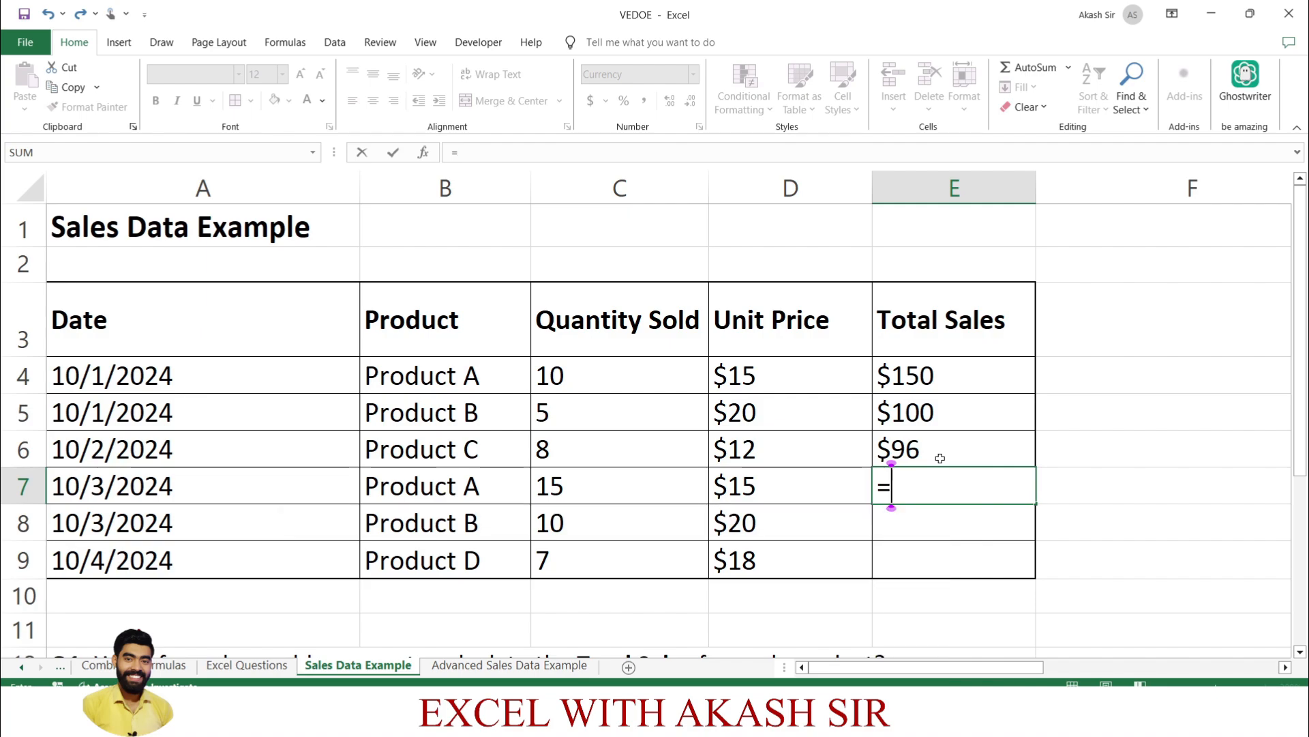
key("Left")
key("Left")
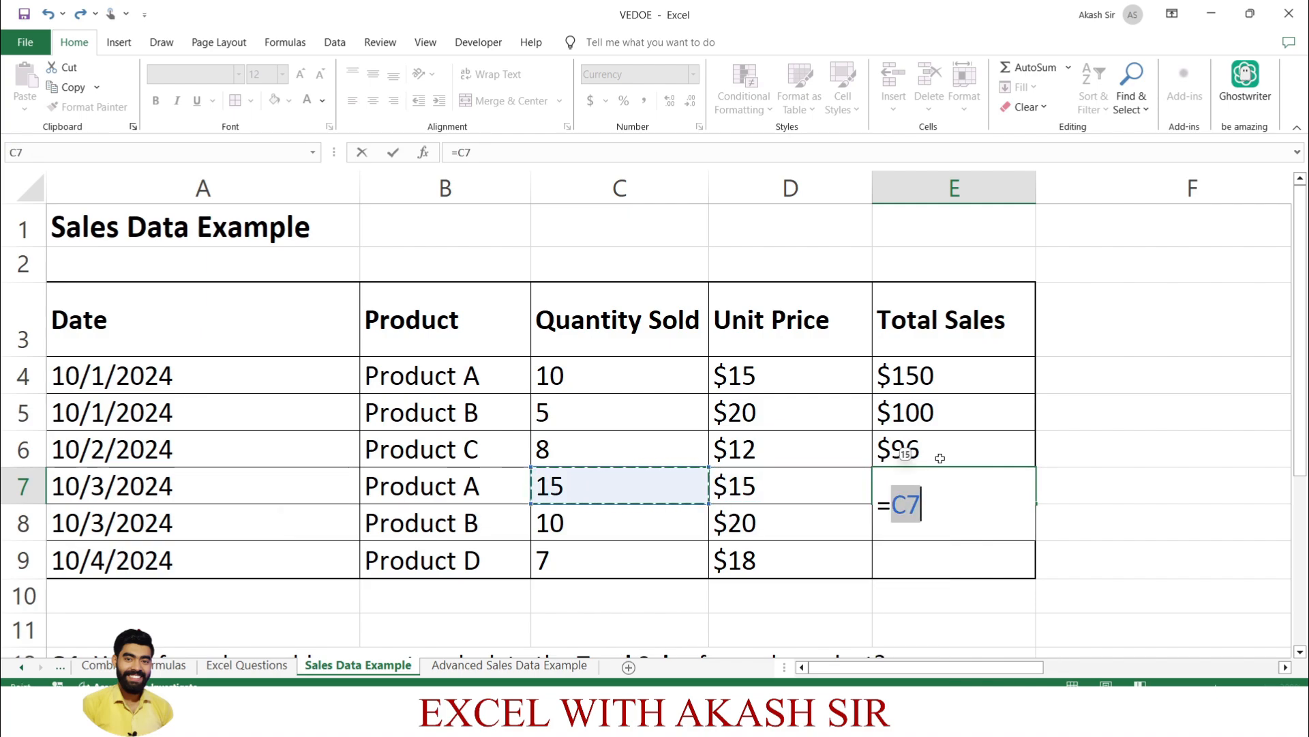
type("*")
key("Left")
key("Return")
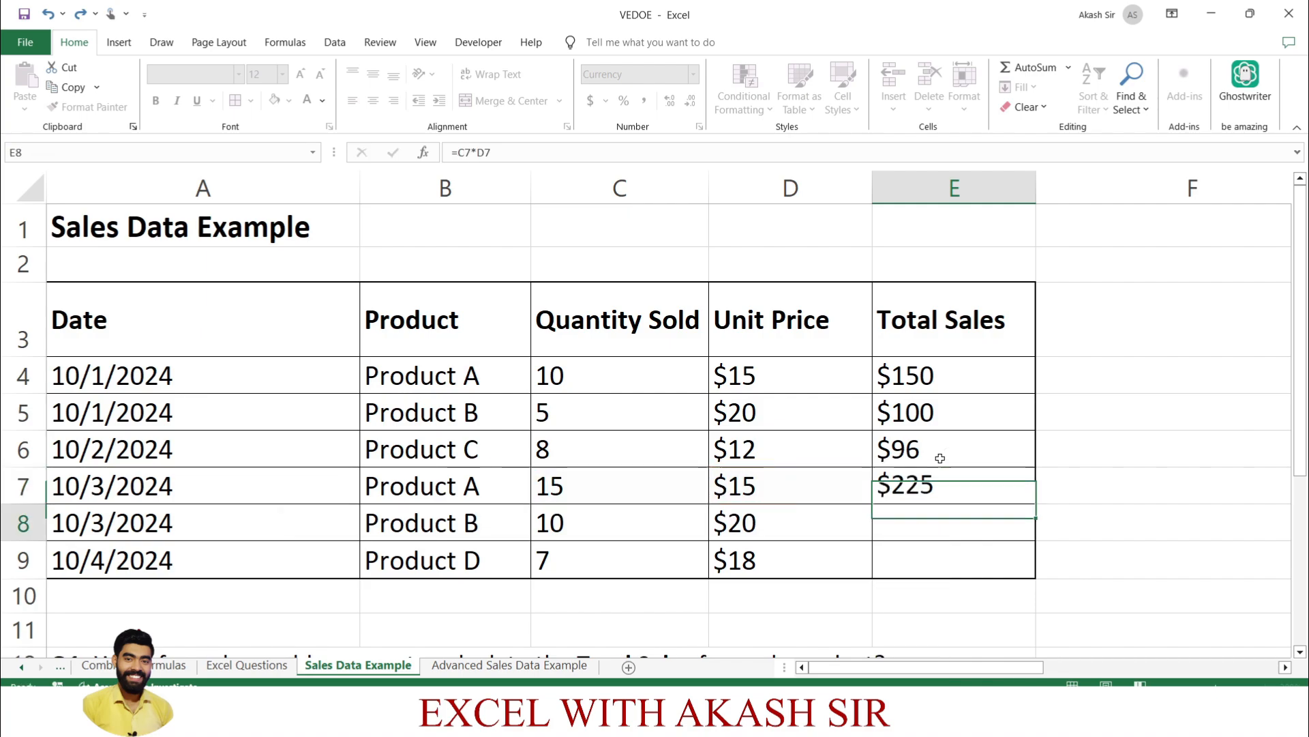
Step: Fill the formula in E7 down through E9, and check the formulas in E8, E9 and E4
left_click(946, 473)
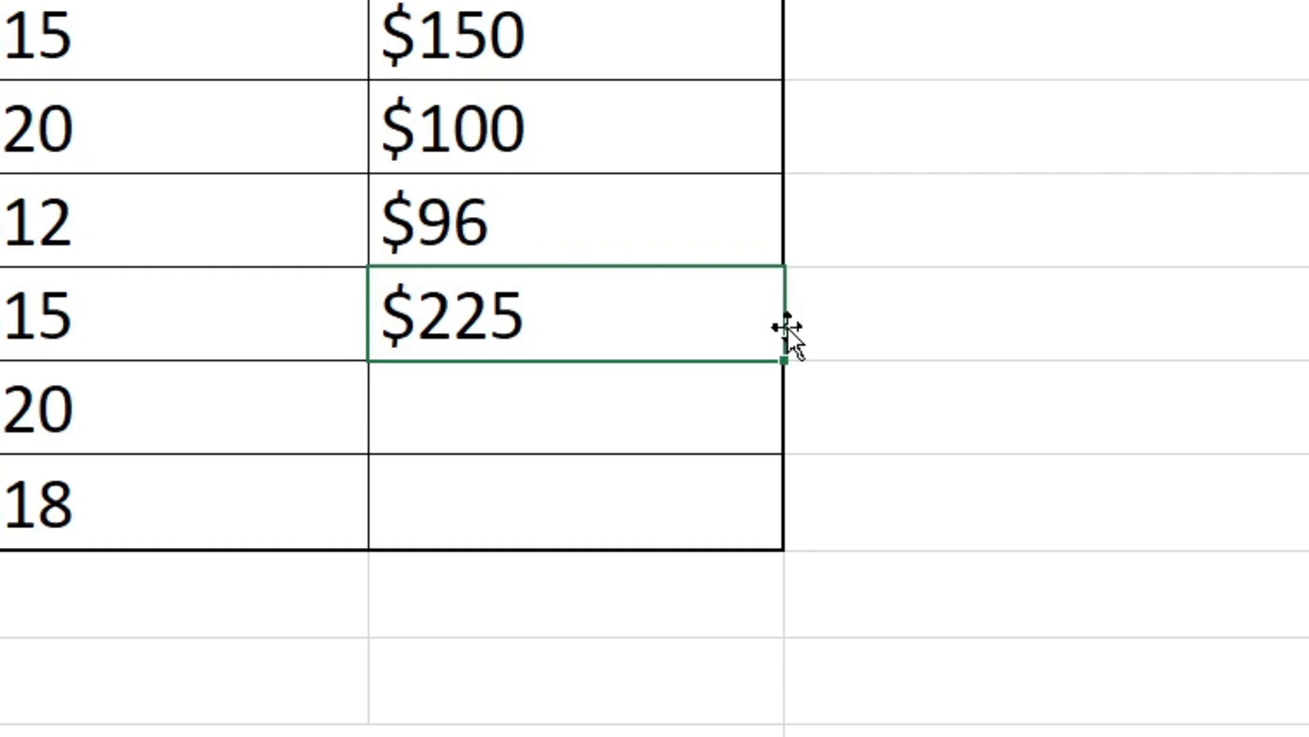
left_click_drag(787, 329, 596, 345)
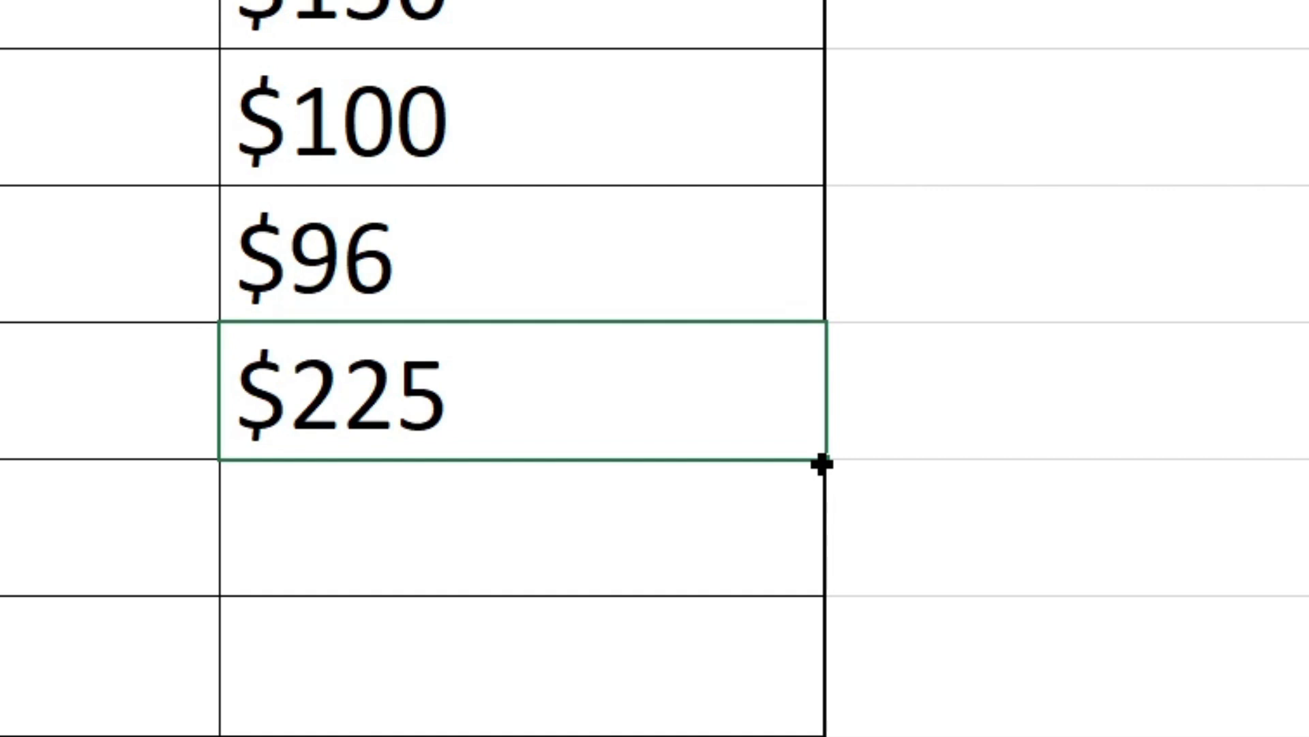
left_click_drag(822, 464, 827, 728)
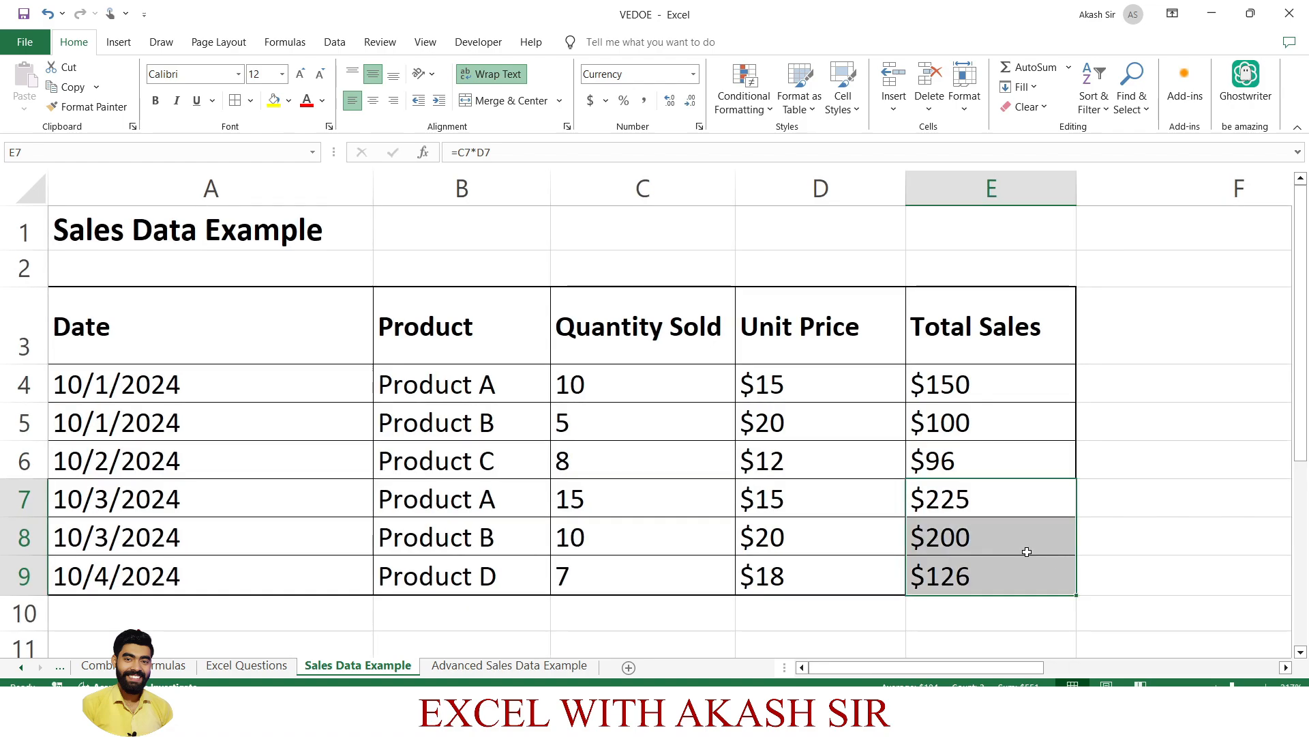
left_click(817, 534)
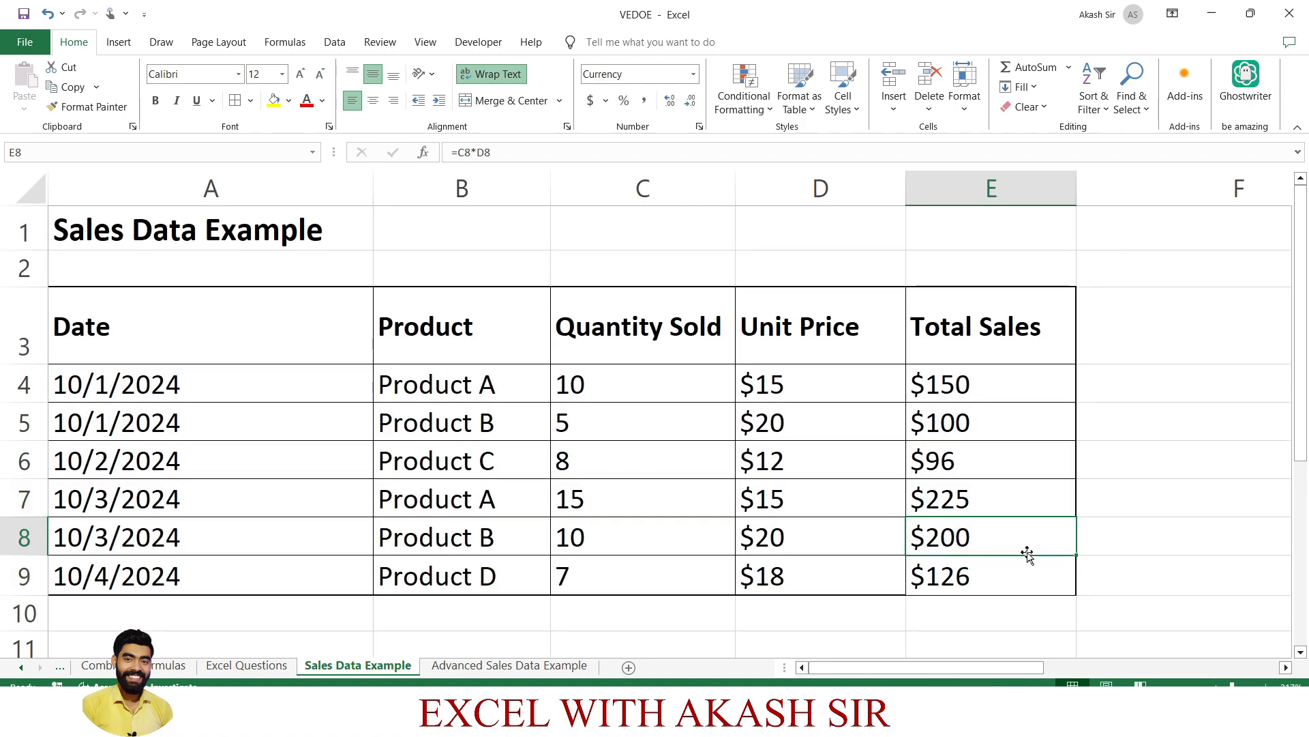
left_click(1016, 586)
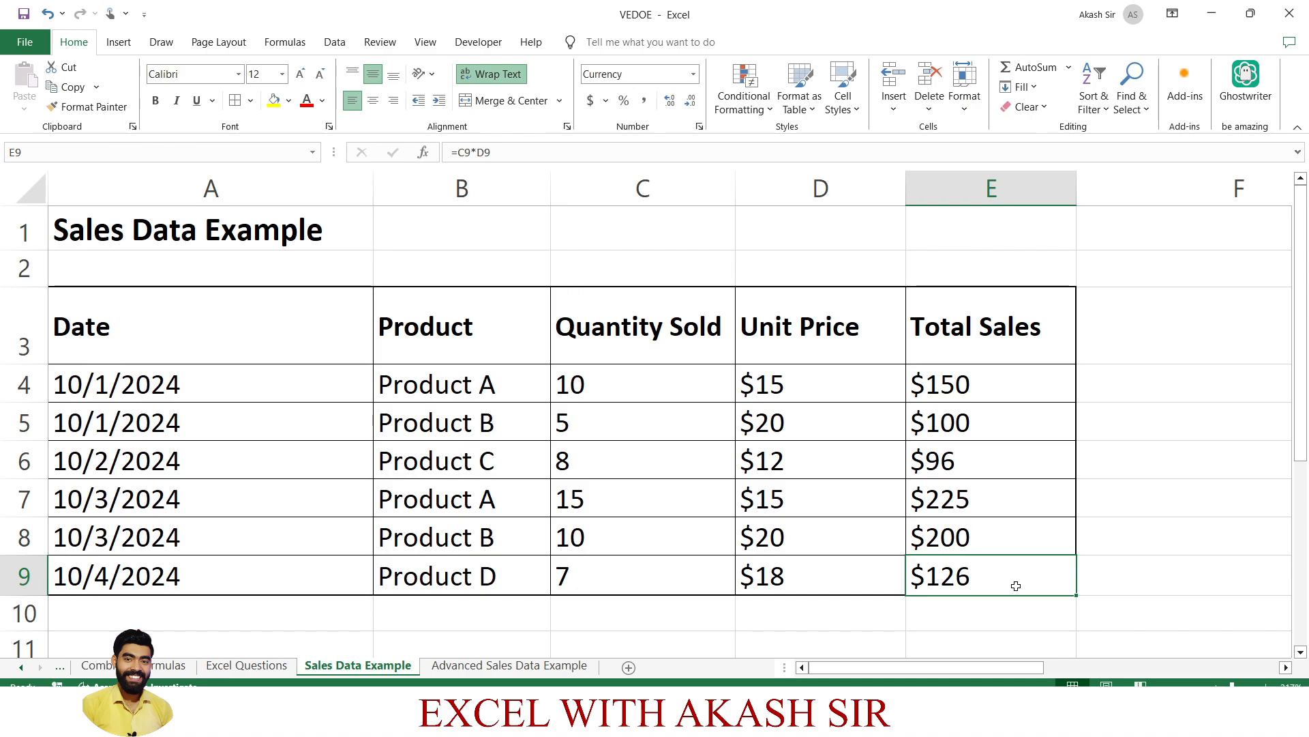
left_click(1040, 380)
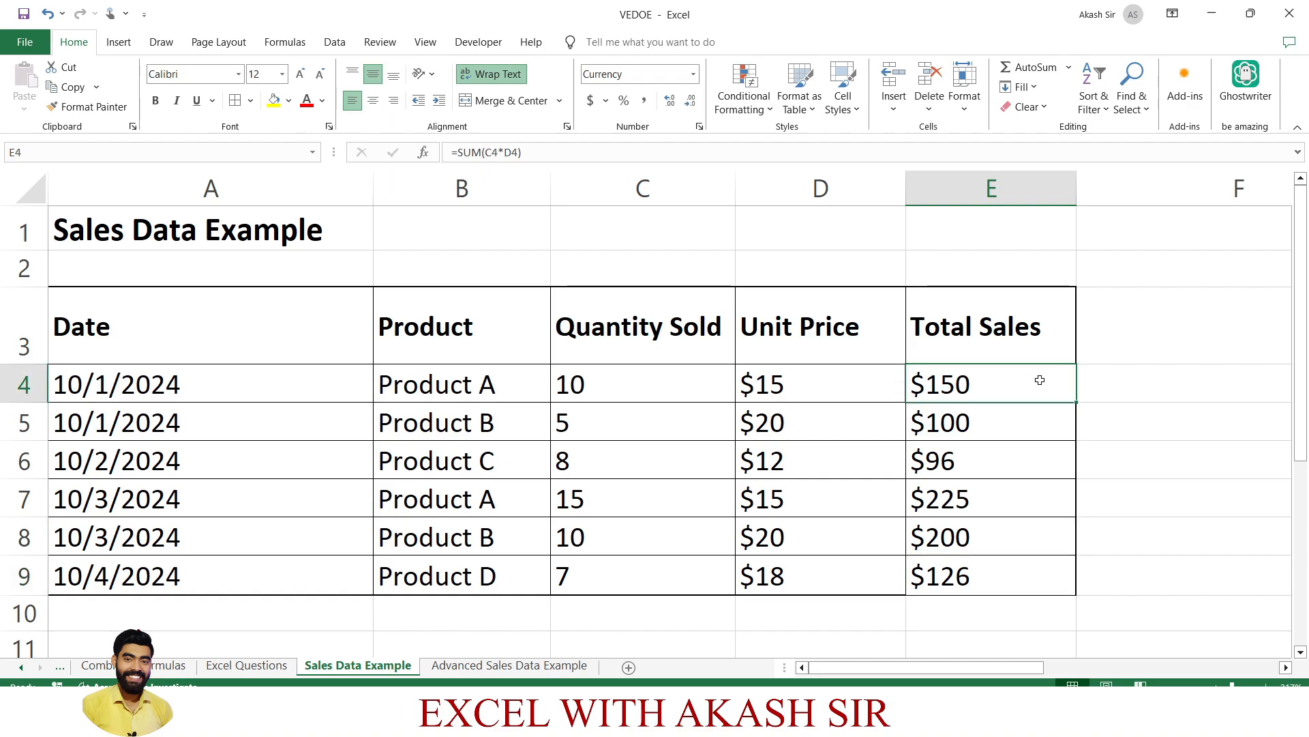
Step: Read question Q2 below the sales table about calculating total revenue across all products and dates
scroll(937, 517, "down", 2)
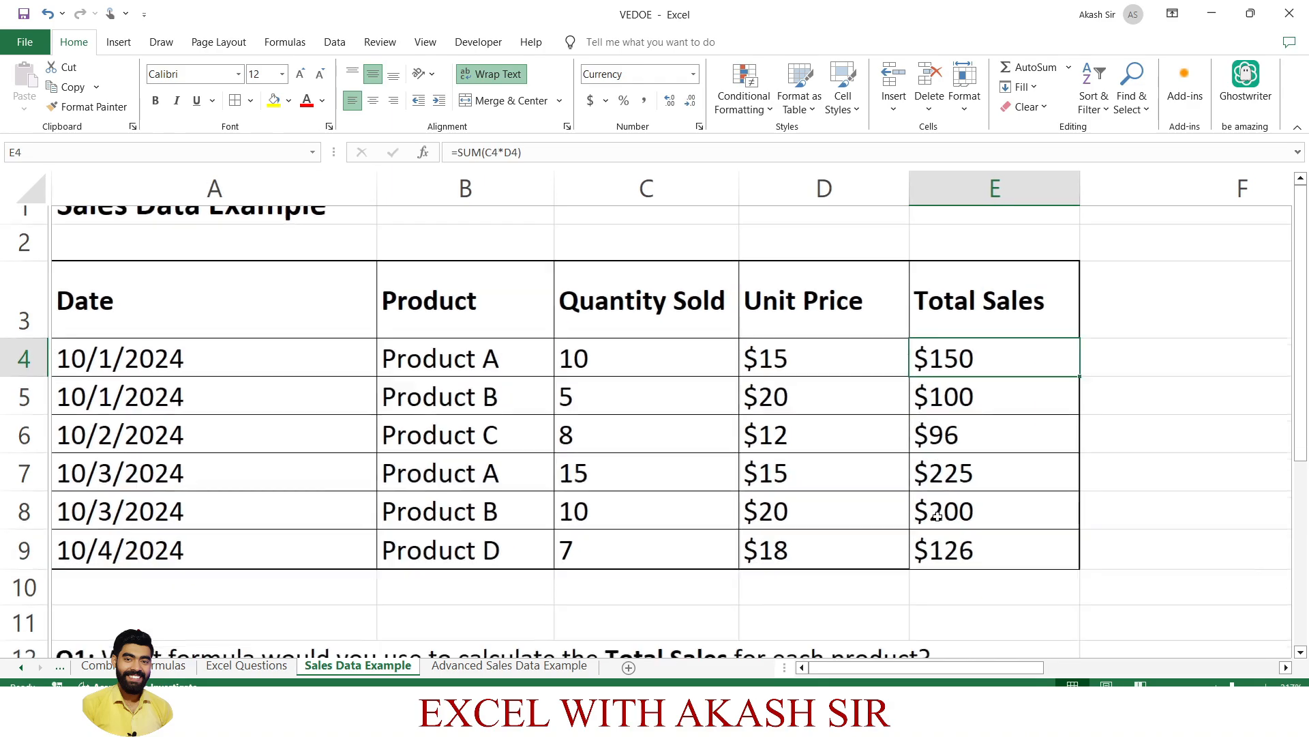
scroll(938, 516, "down", 1)
scroll(937, 516, "down", 3)
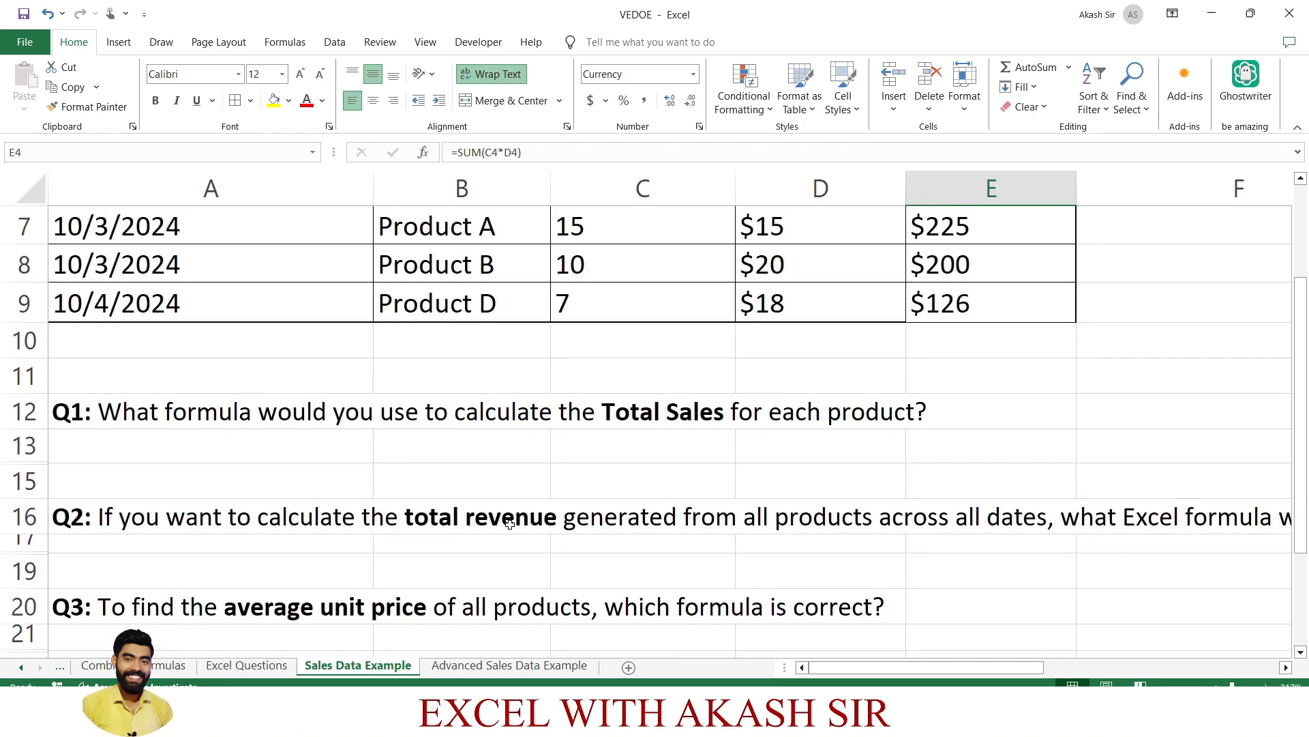
scroll(678, 530, "right", 1)
scroll(680, 530, "left", 1)
scroll(1012, 533, "right", 3)
scroll(1015, 533, "left", 3)
scroll(1148, 544, "right", 3)
scroll(1153, 546, "left", 3)
scroll(1163, 543, "right", 5)
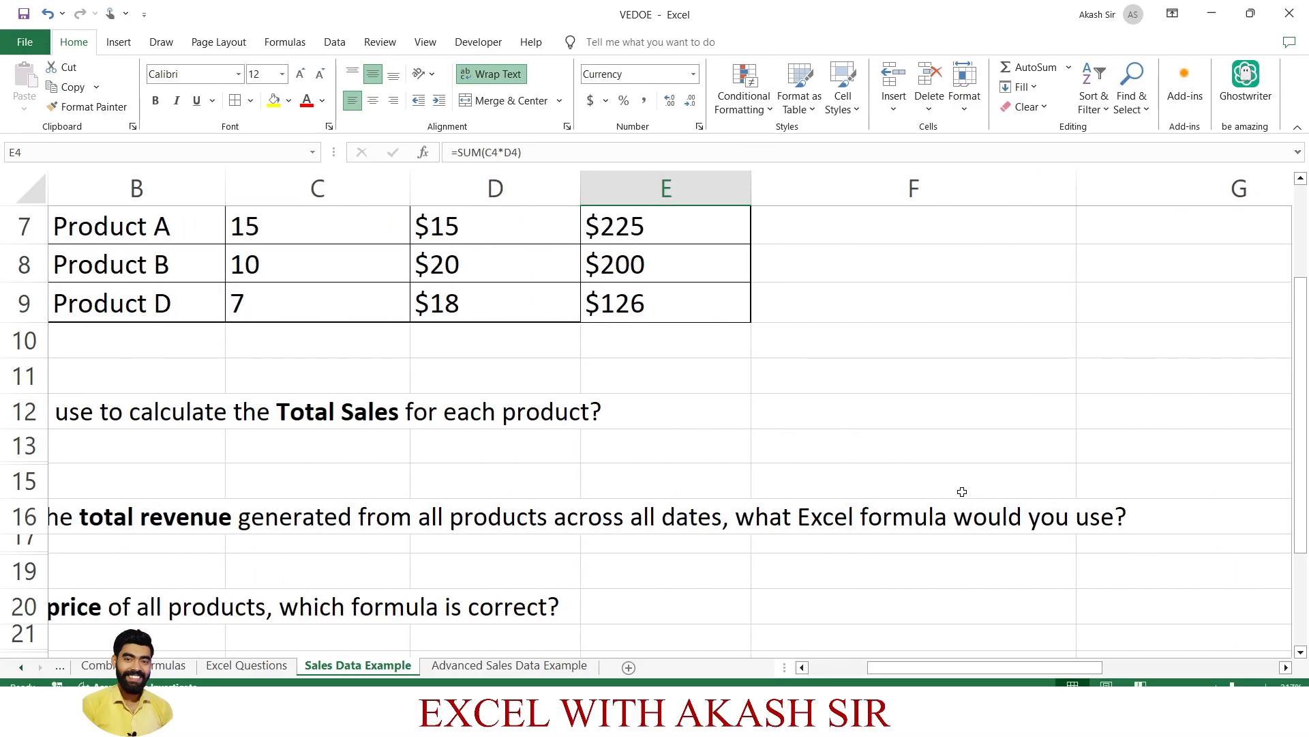
Step: Try to total the Total Sales column by entering =E4:E9 in cell E10 without a function
scroll(961, 491, "up", 2)
scroll(961, 491, "left", 3)
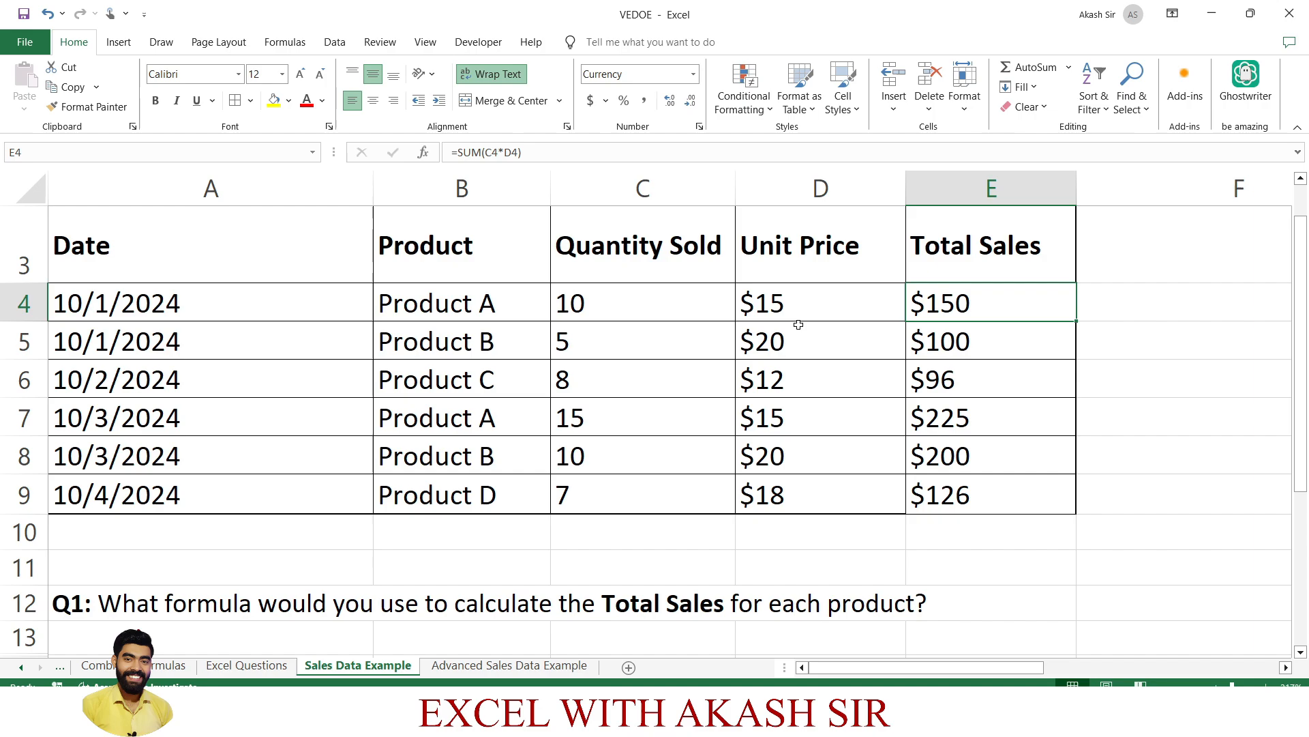
left_click(965, 533)
type("=")
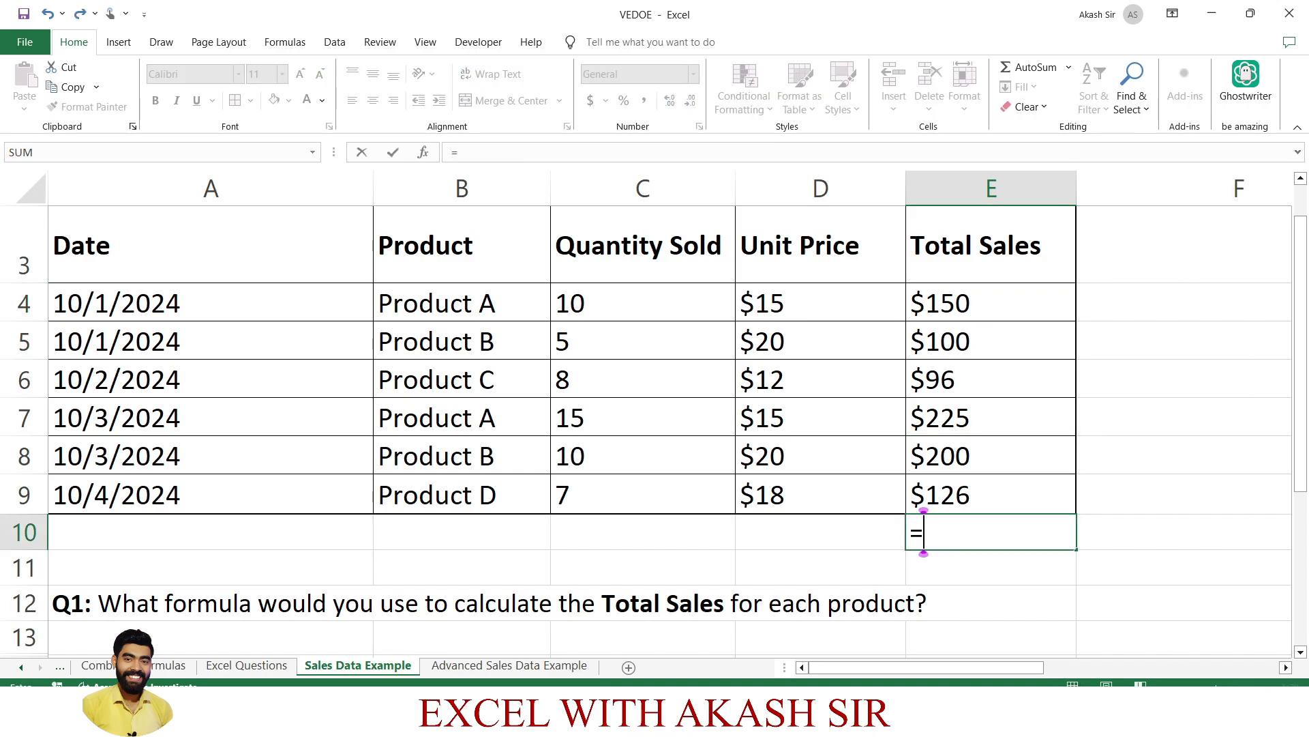
key("Up")
key("Up")
key("Up")
key("Up")
key("Up")
key("Up")
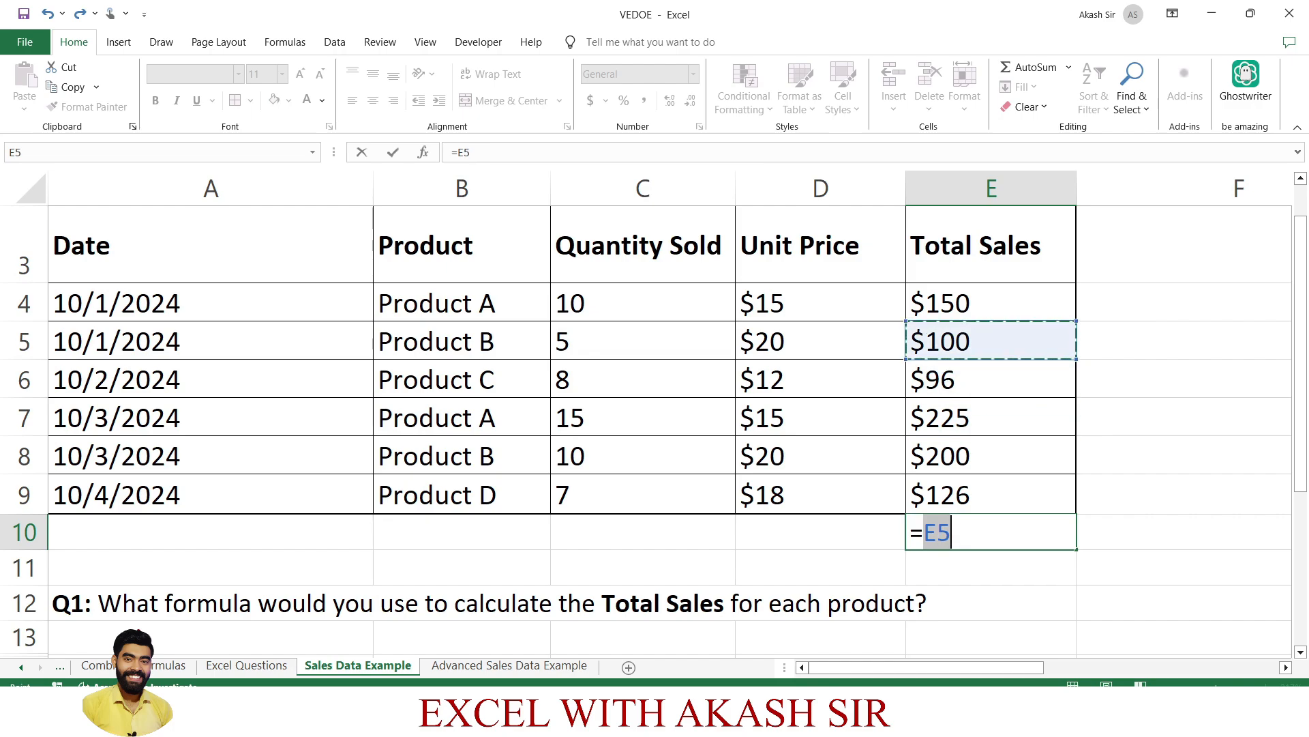
key("shift+Down")
key("shift+Down")
key("shift+Down")
key("shift+Down")
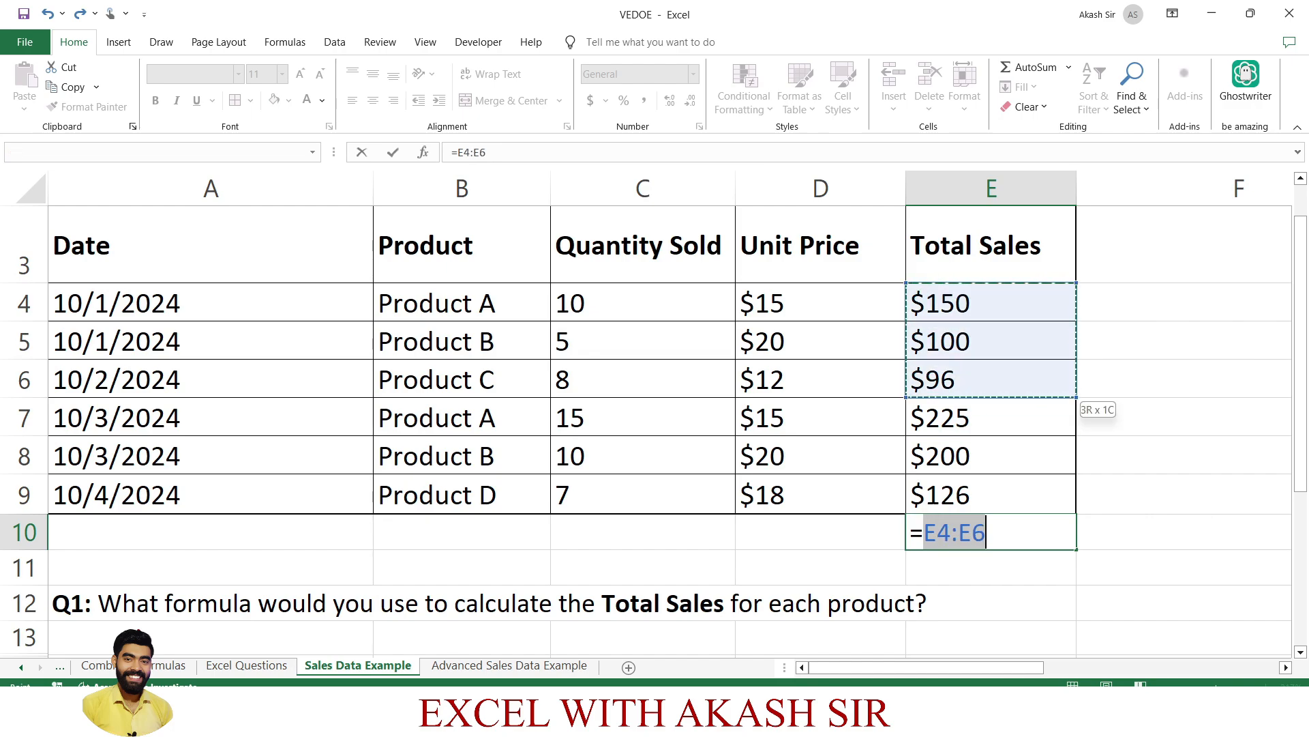
key("shift+Down")
key("Return")
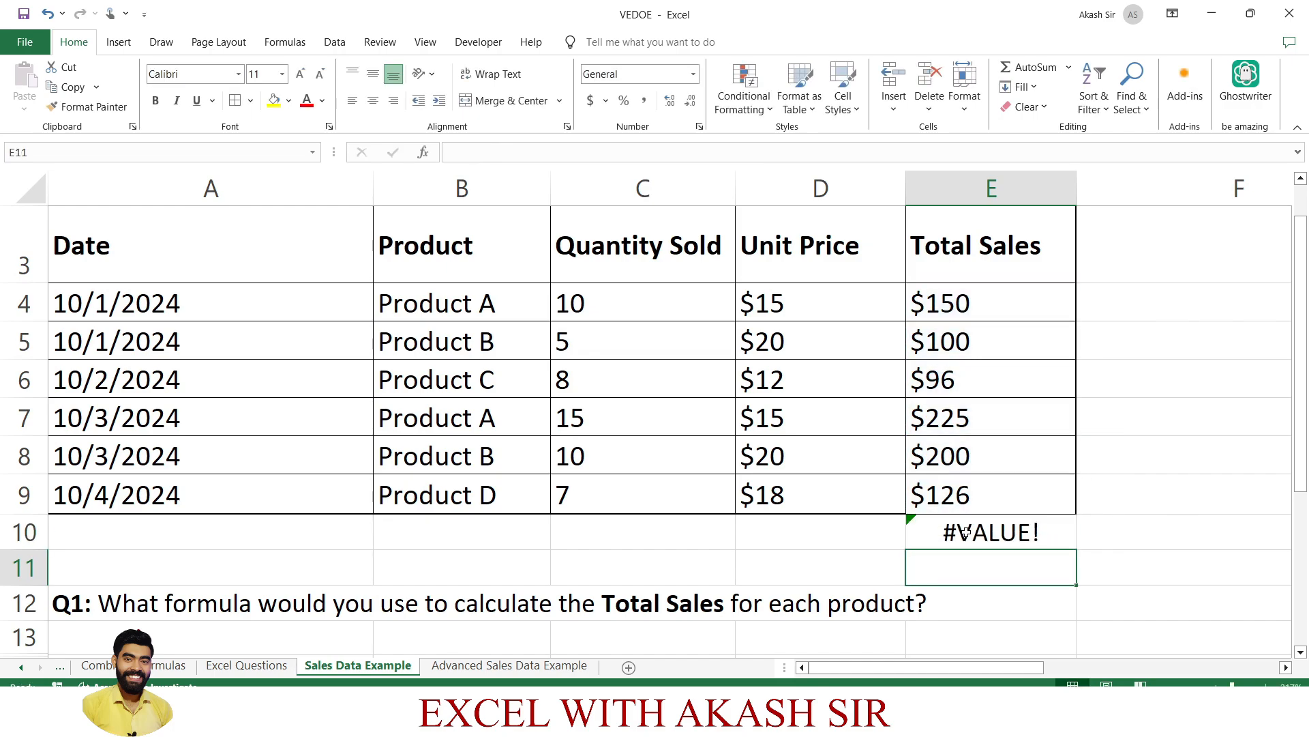
Step: Replace the formula in cell E10 with =SUM(E4:E9) to calculate the total revenue
key("Up")
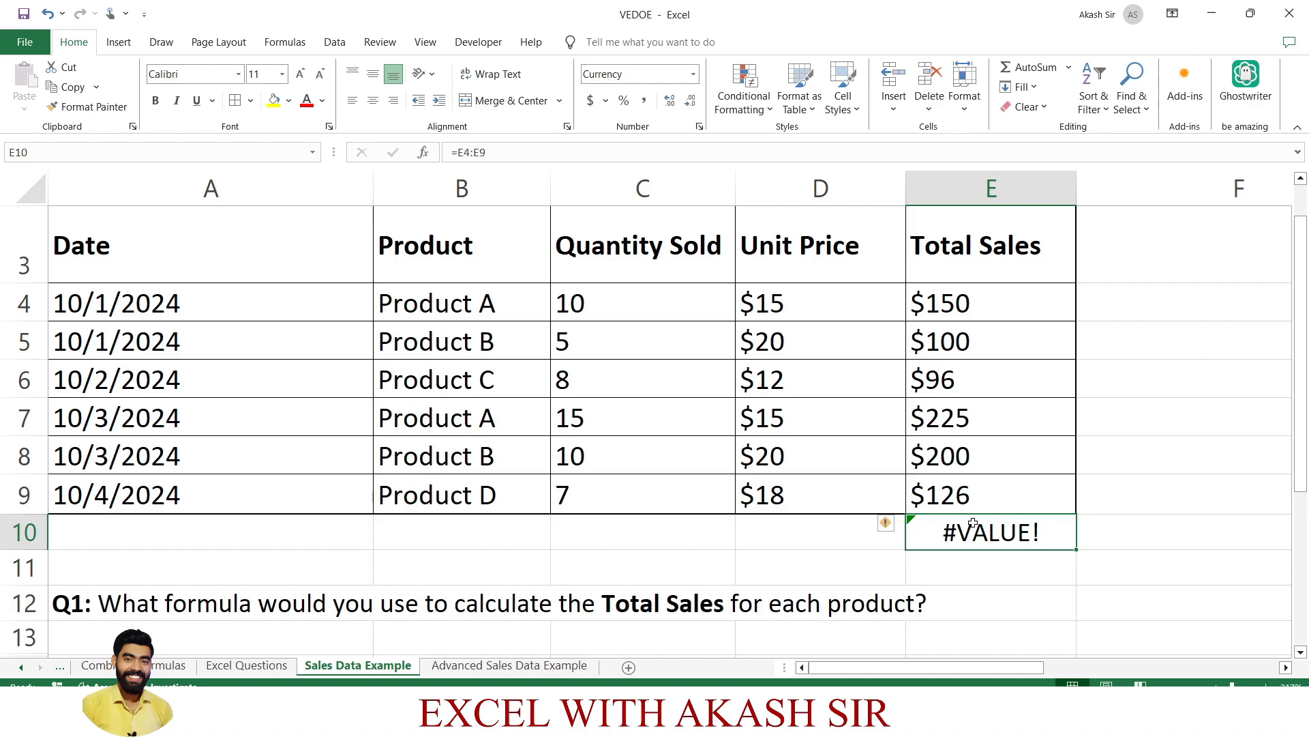
type("=")
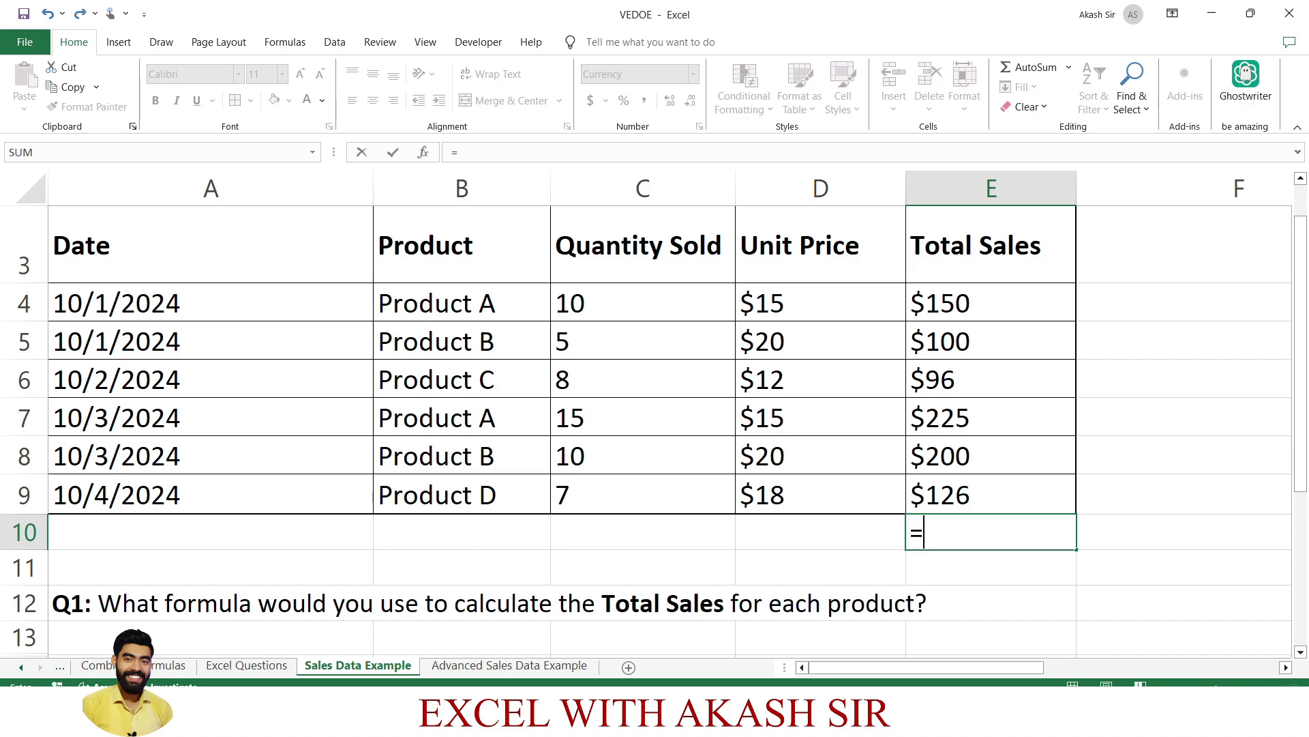
type("sum")
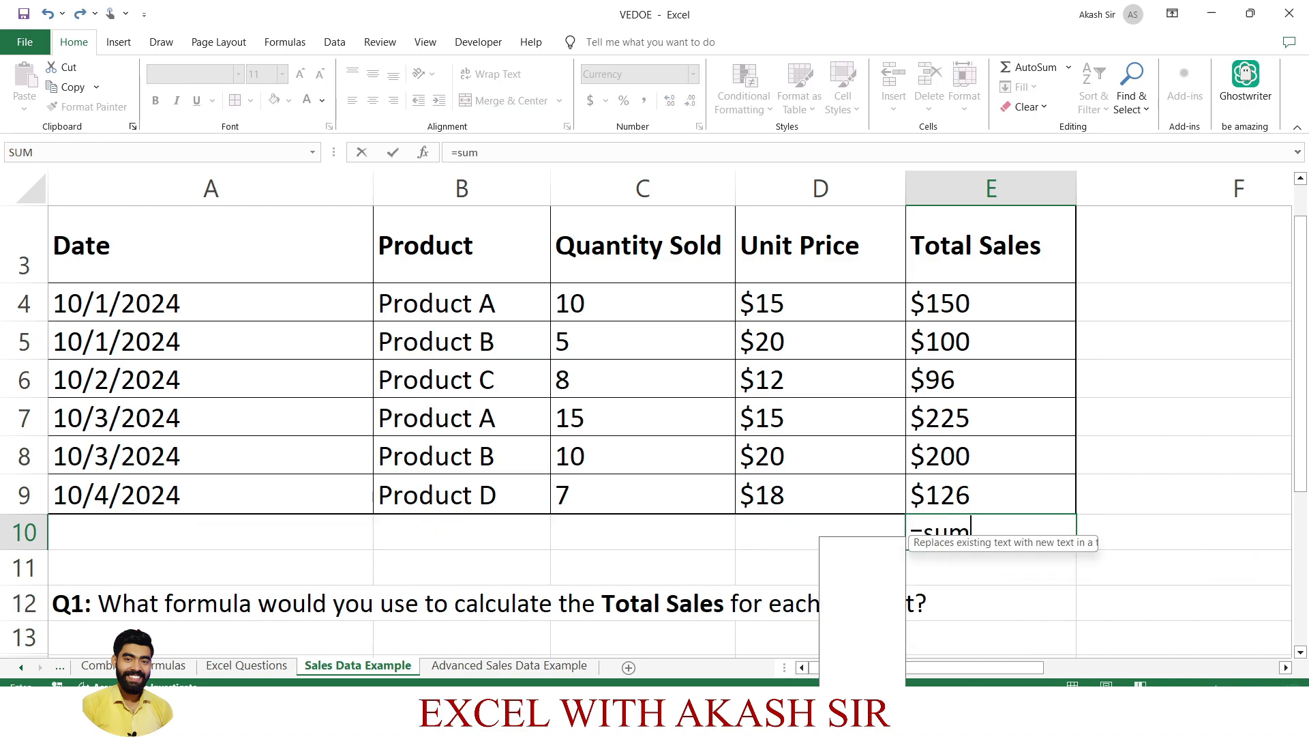
key("Tab")
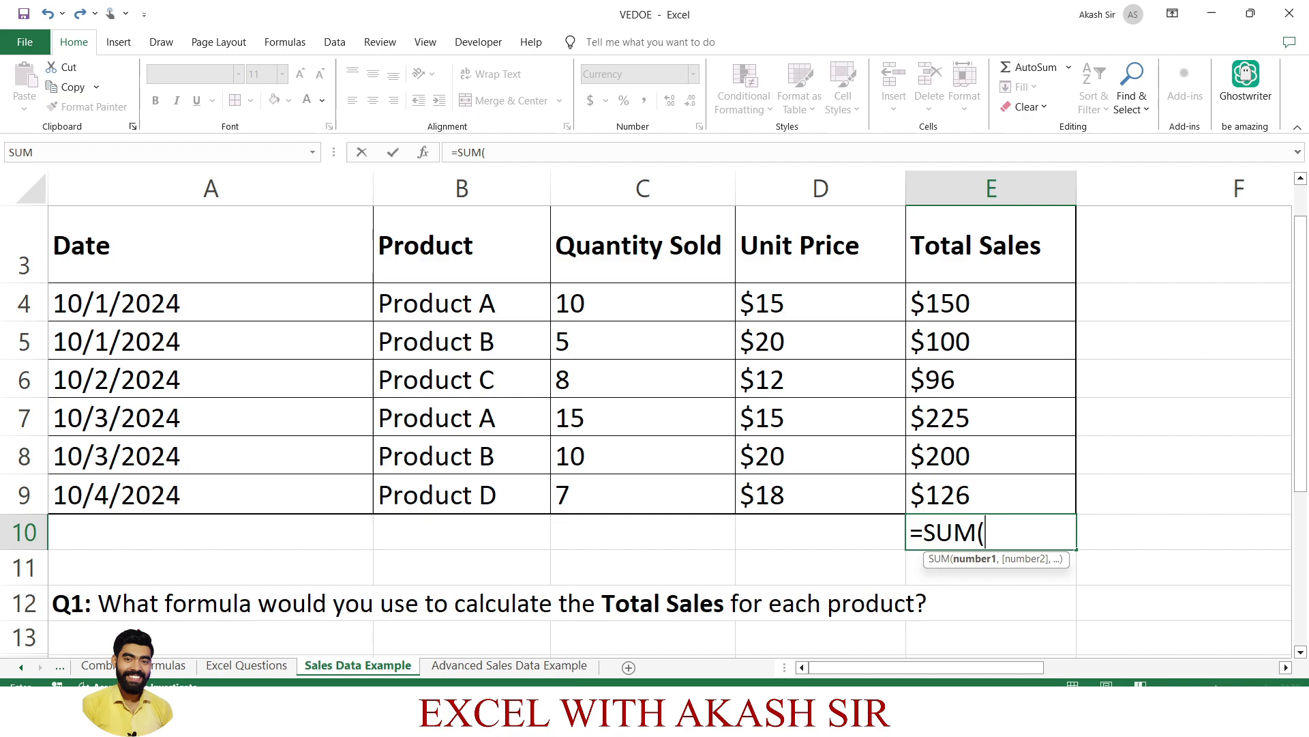
left_click(1002, 309)
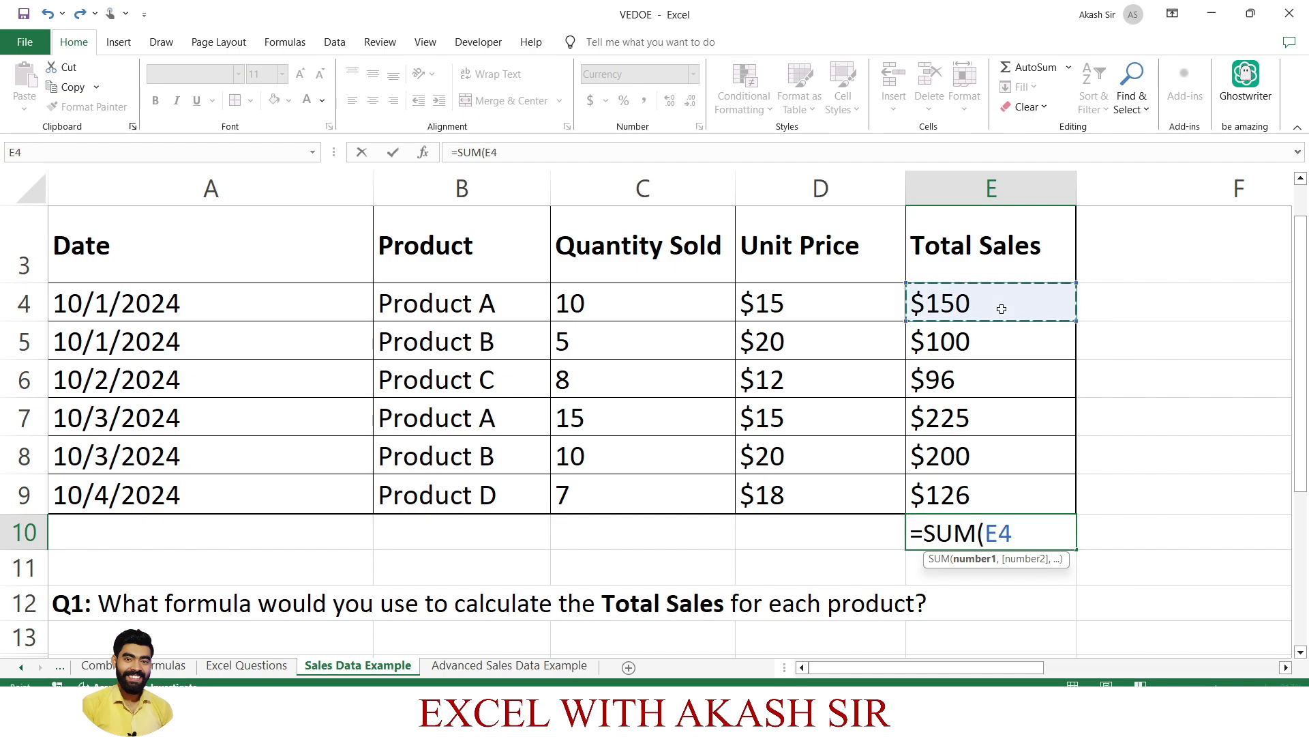
key("shift+Down")
key("shift+Down")
key("shift+Down")
key("shift+Down")
key("shift+Down")
key("shift+Down")
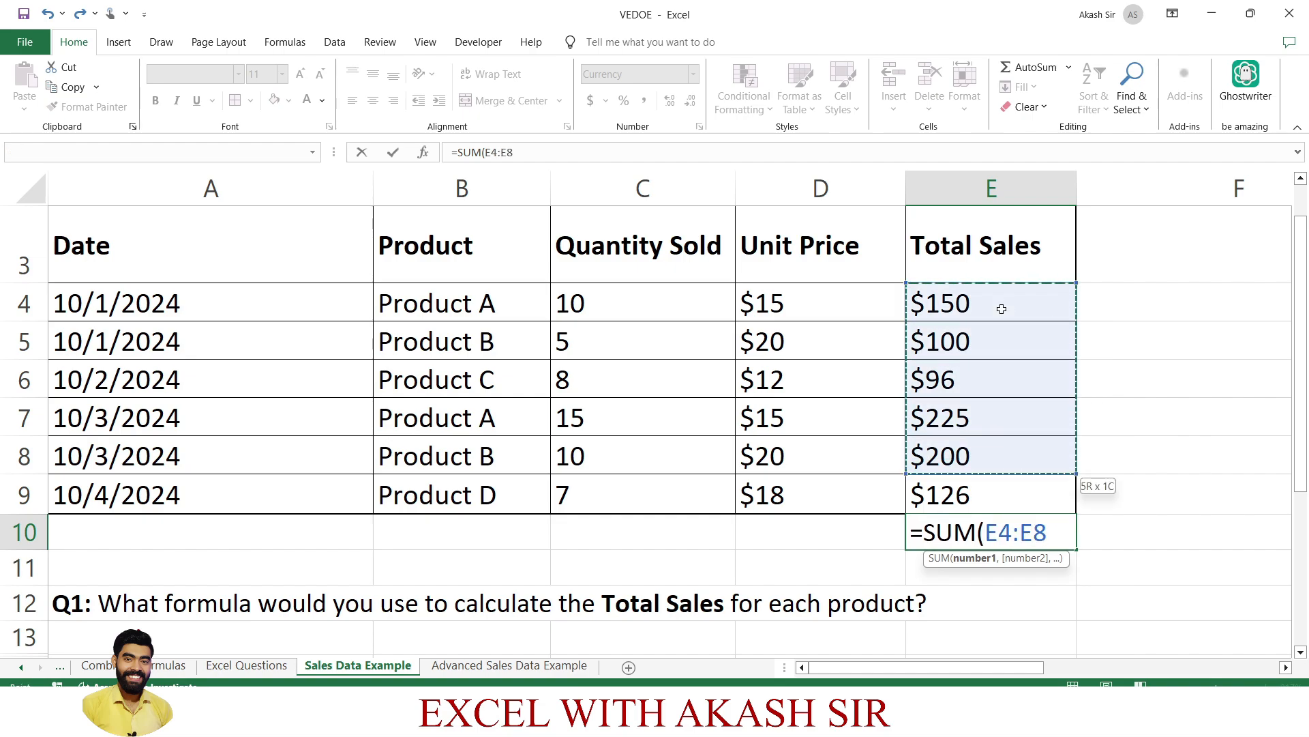
key("shift+Up")
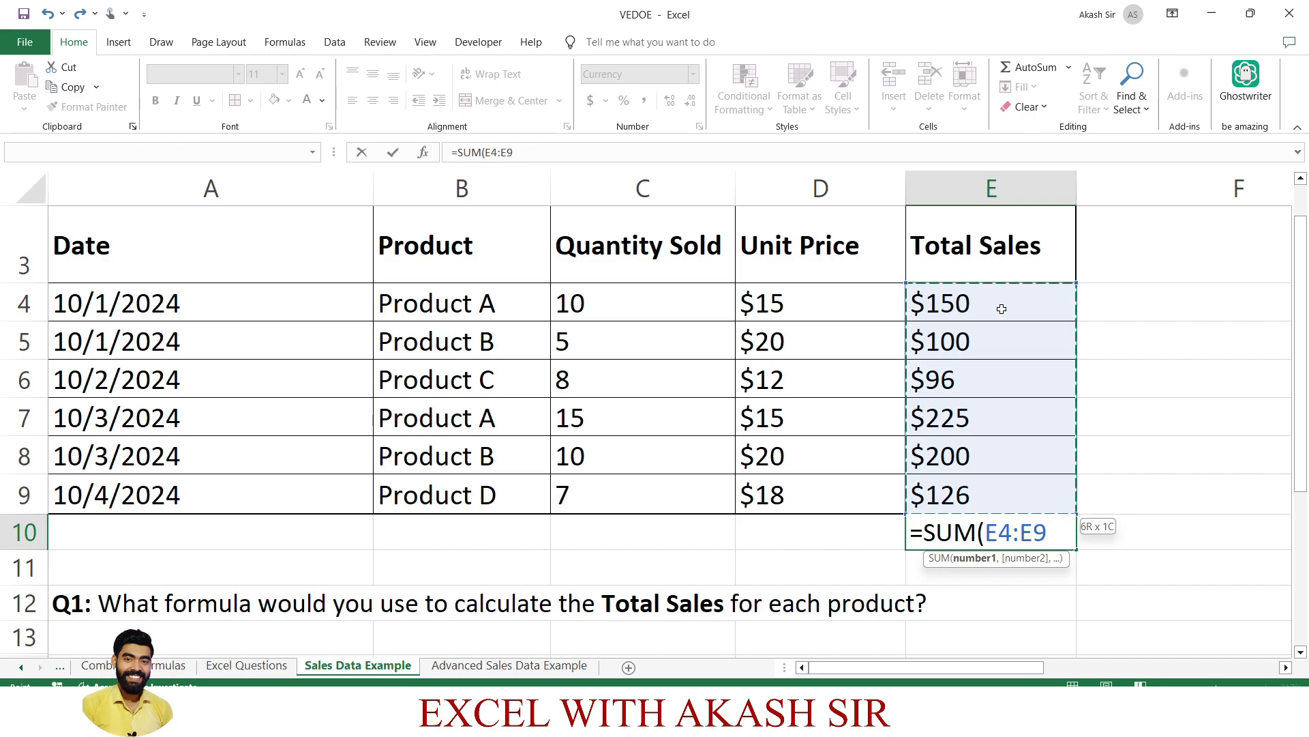
key("Return")
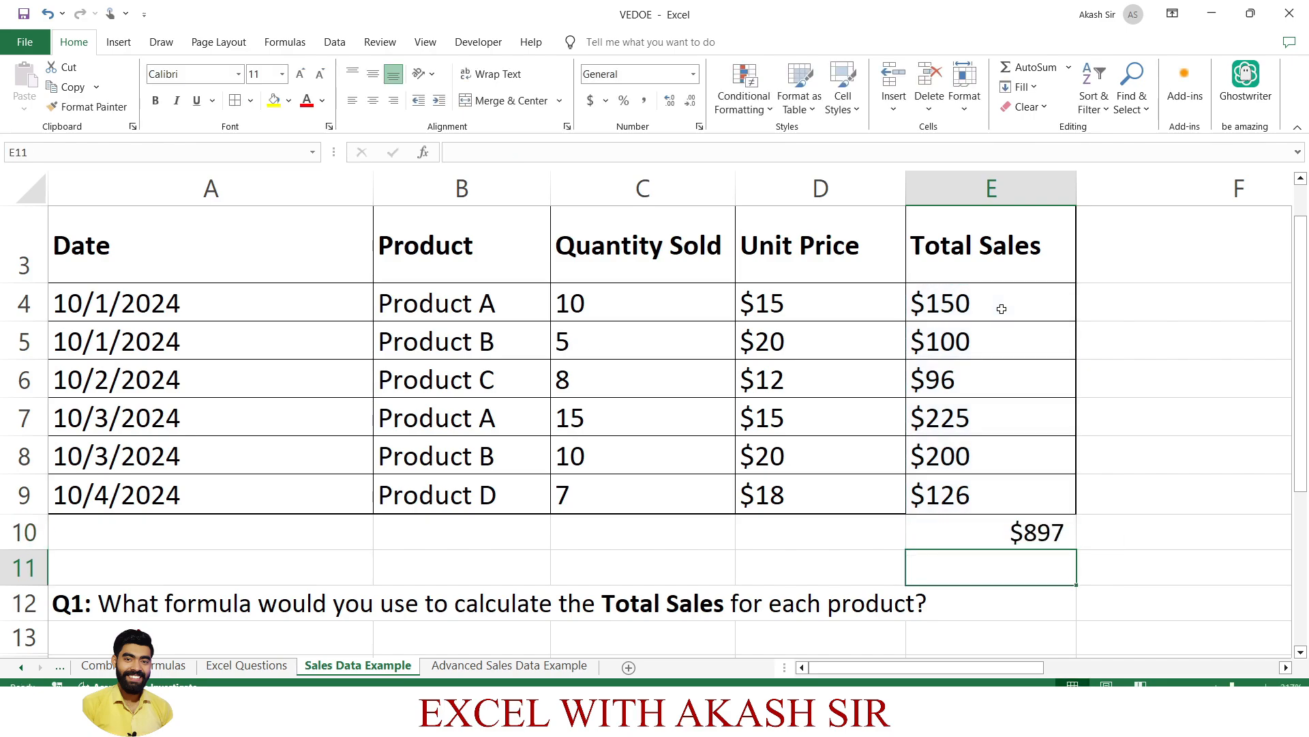
Step: Enter the formula =E4+E5 in cell D10 to add the first two Total Sales values, and reselect the cell
left_click(846, 530)
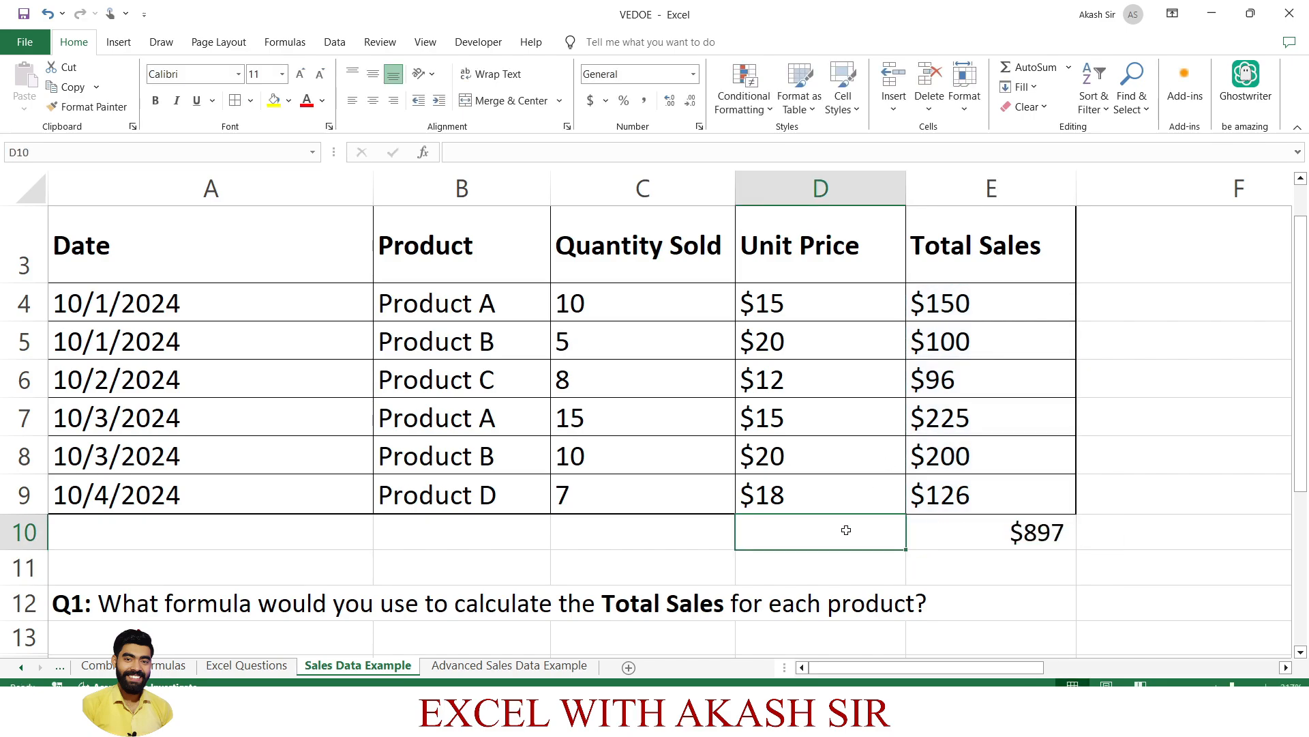
type("=")
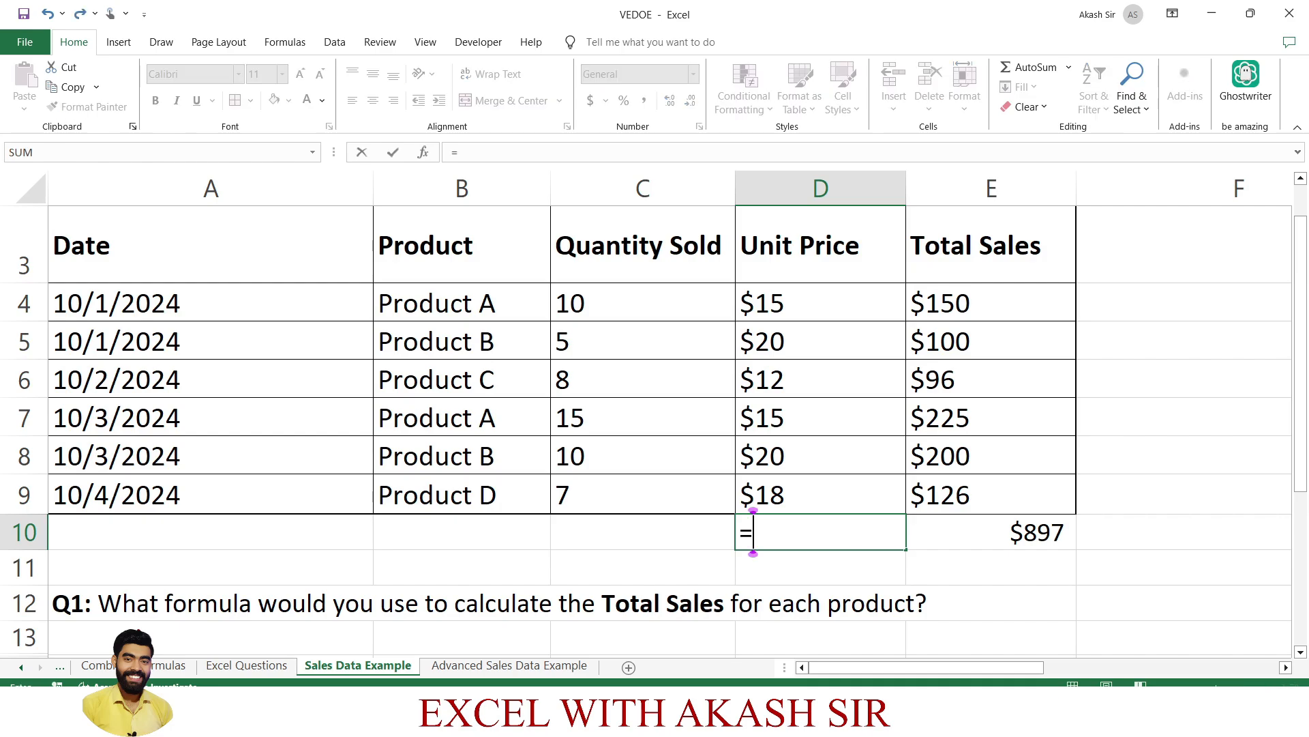
key("Up")
key("Up")
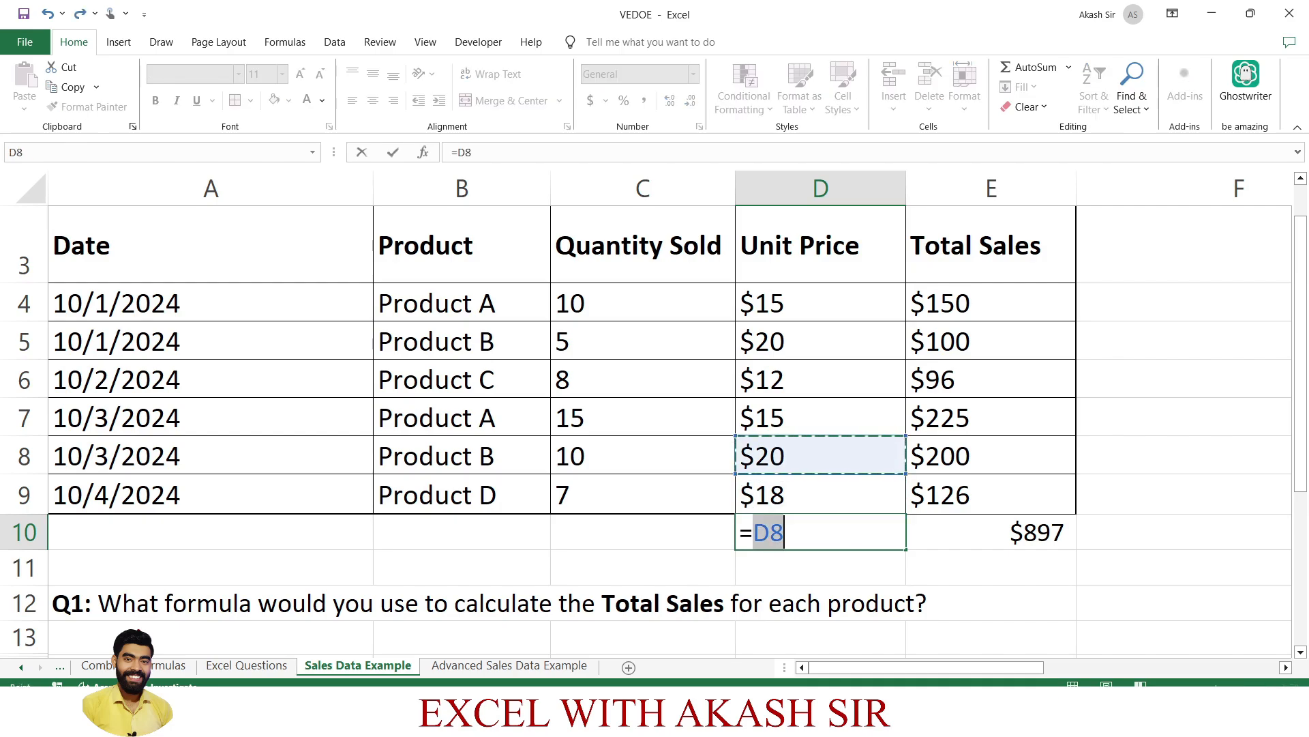
key("Right")
key("Right")
key("Up")
key("Left")
key("Left")
key("Up")
key("Up")
key("Up")
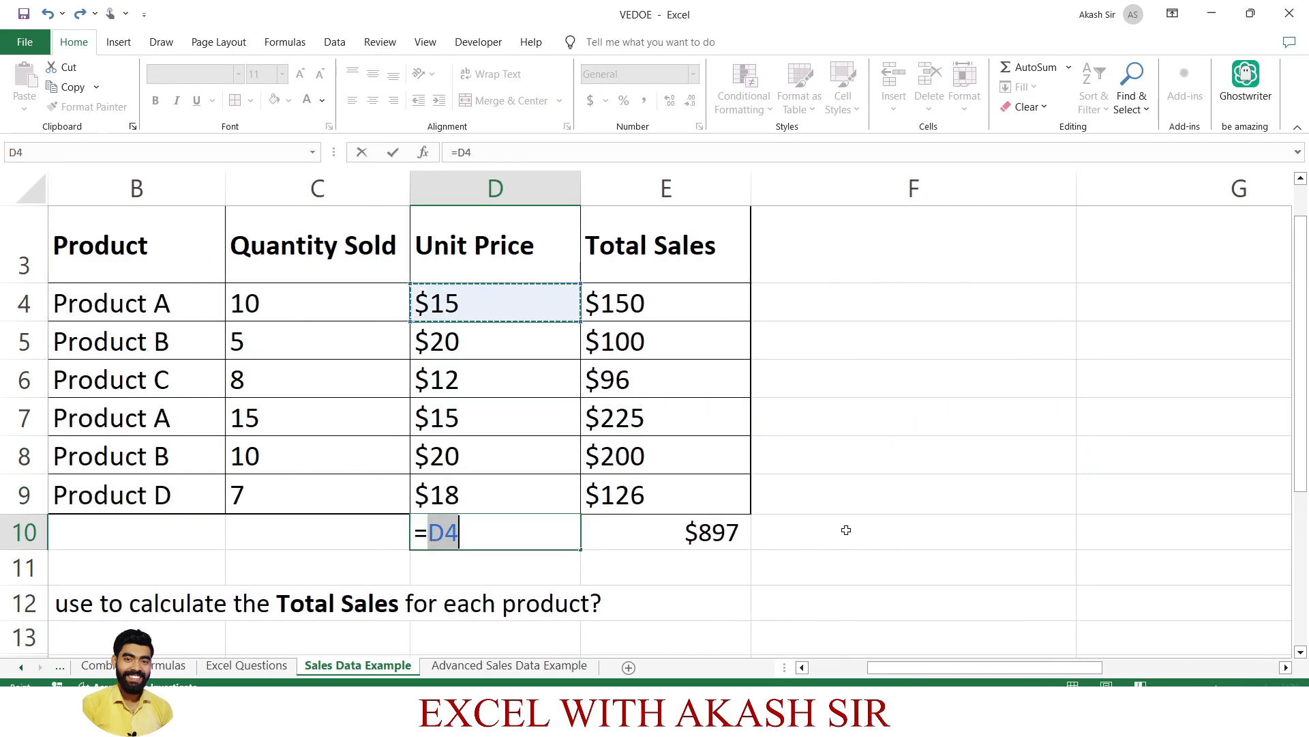
key("Right")
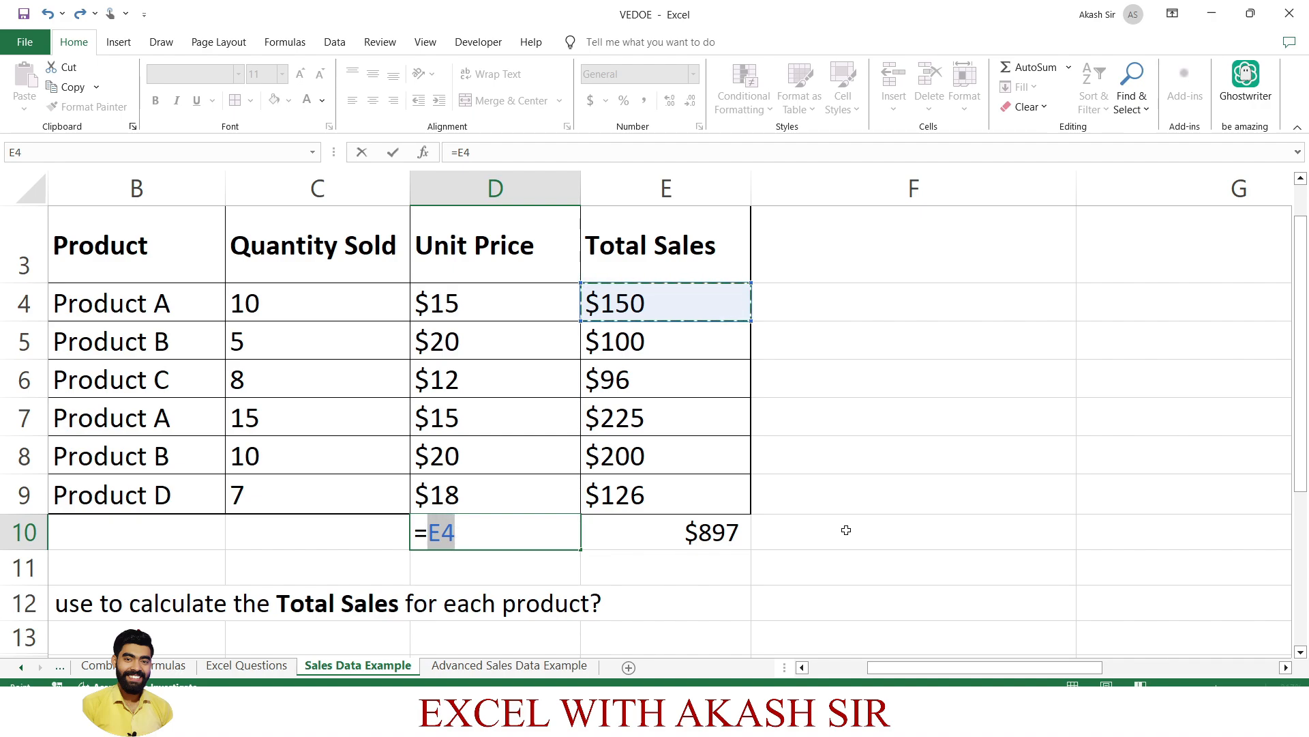
type("+")
key("Up")
key("Up")
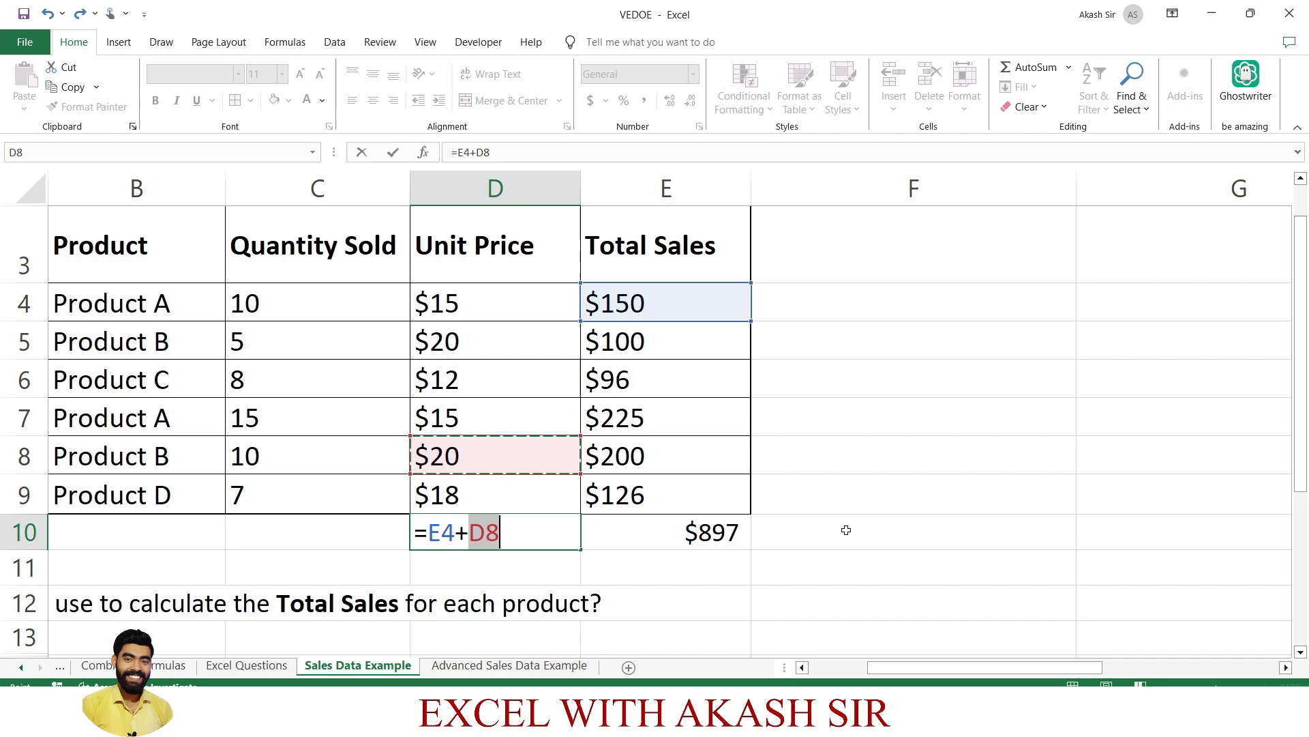
key("Right")
key("Up")
key("Up")
key("Up")
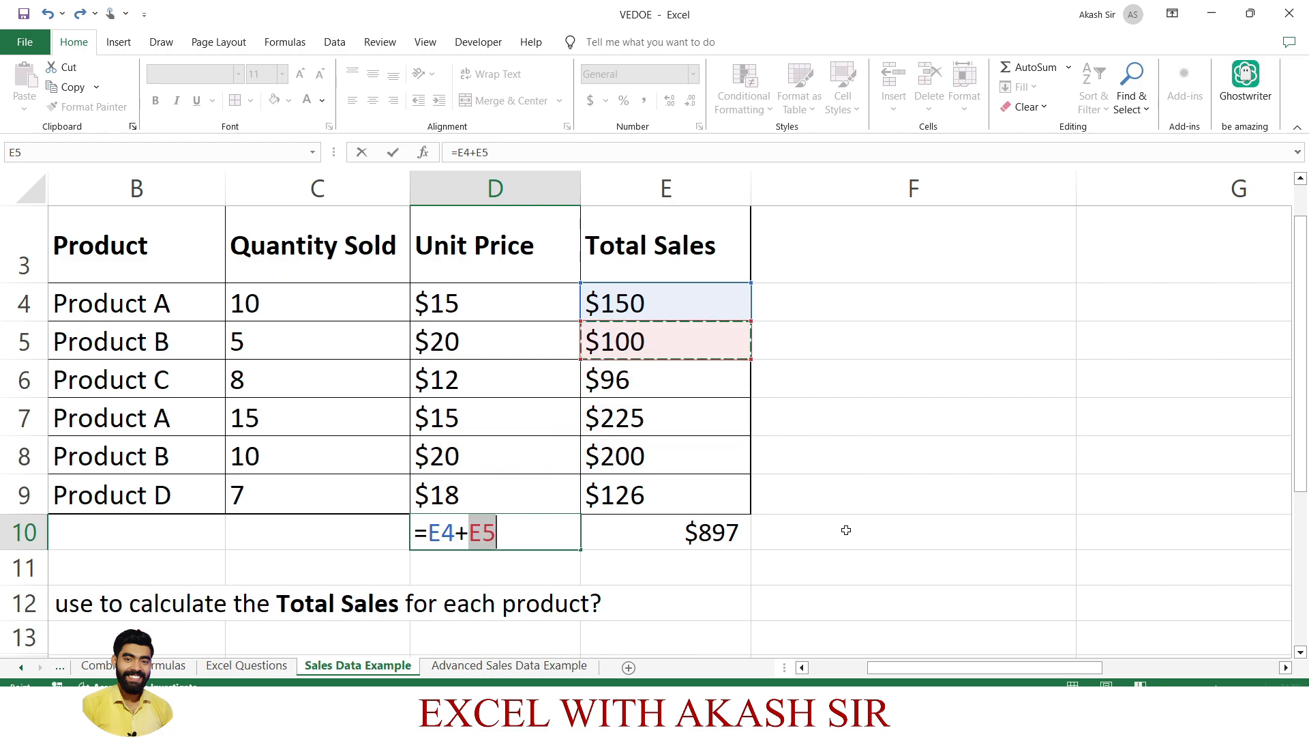
type("+")
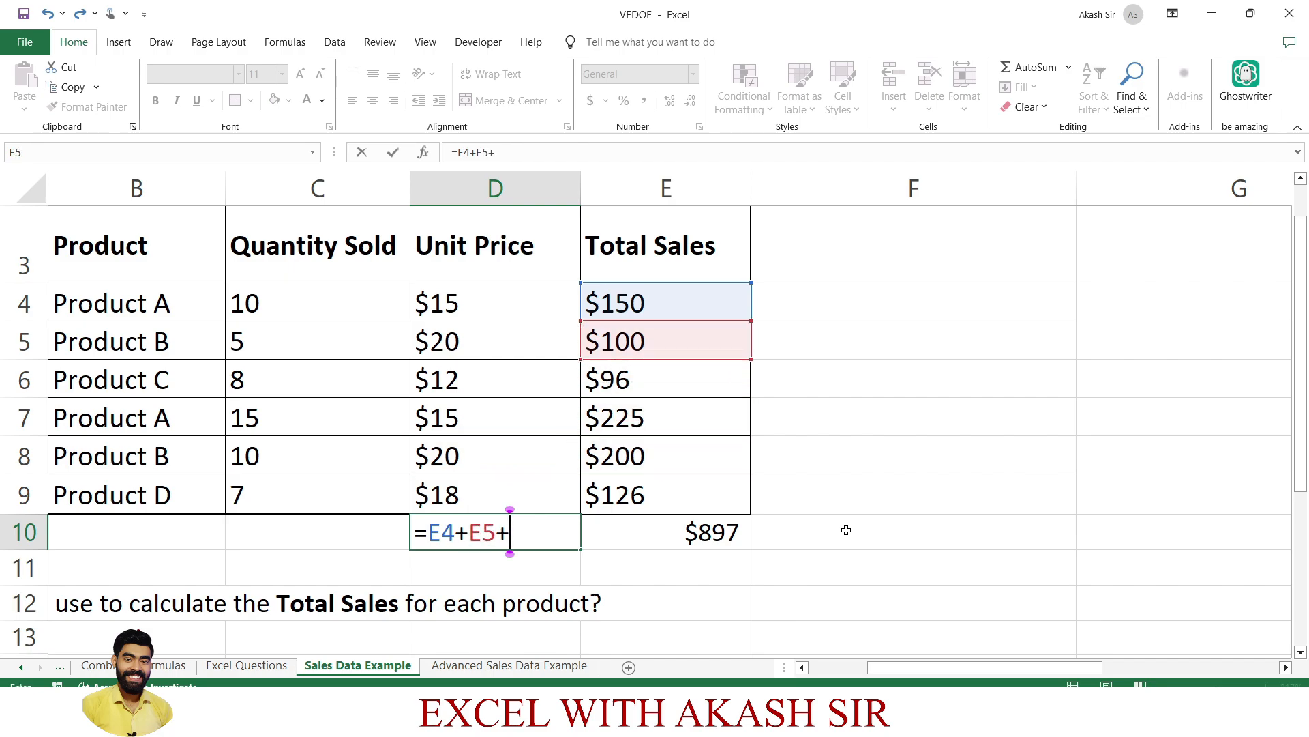
key("BackSpace")
key("Return")
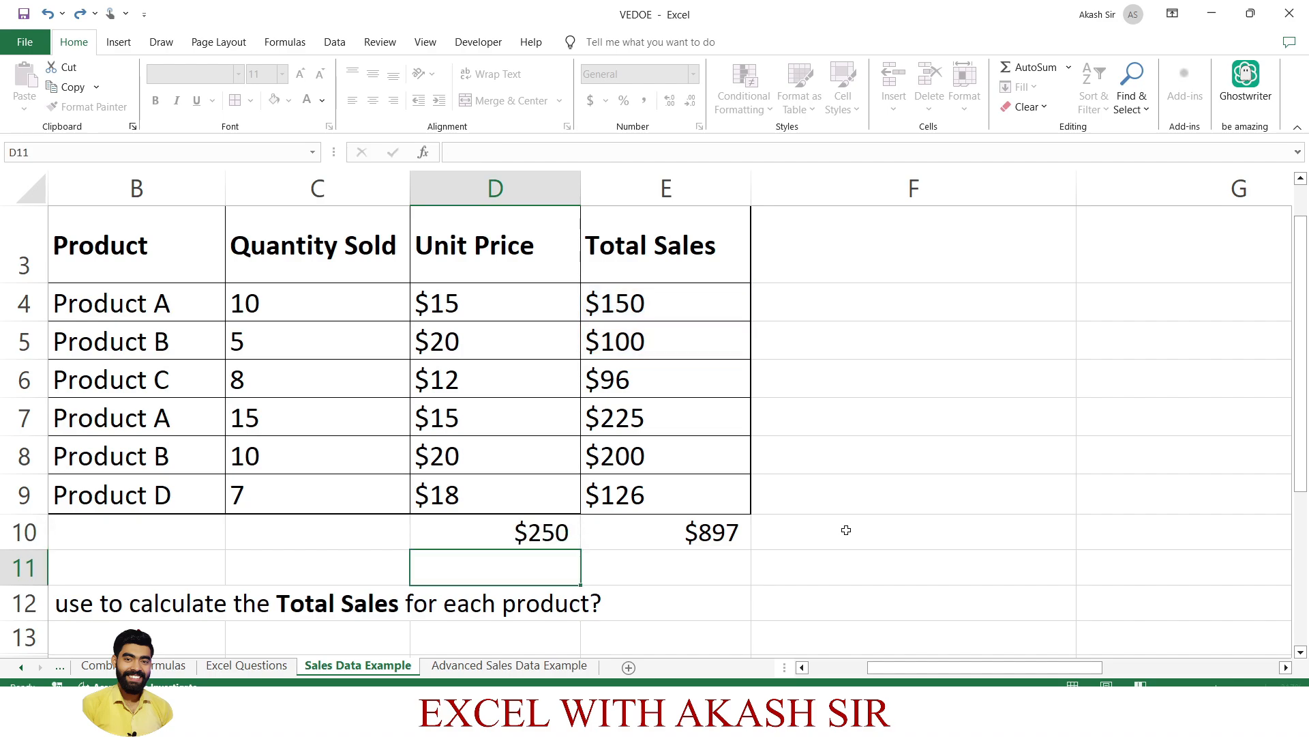
left_click(529, 532)
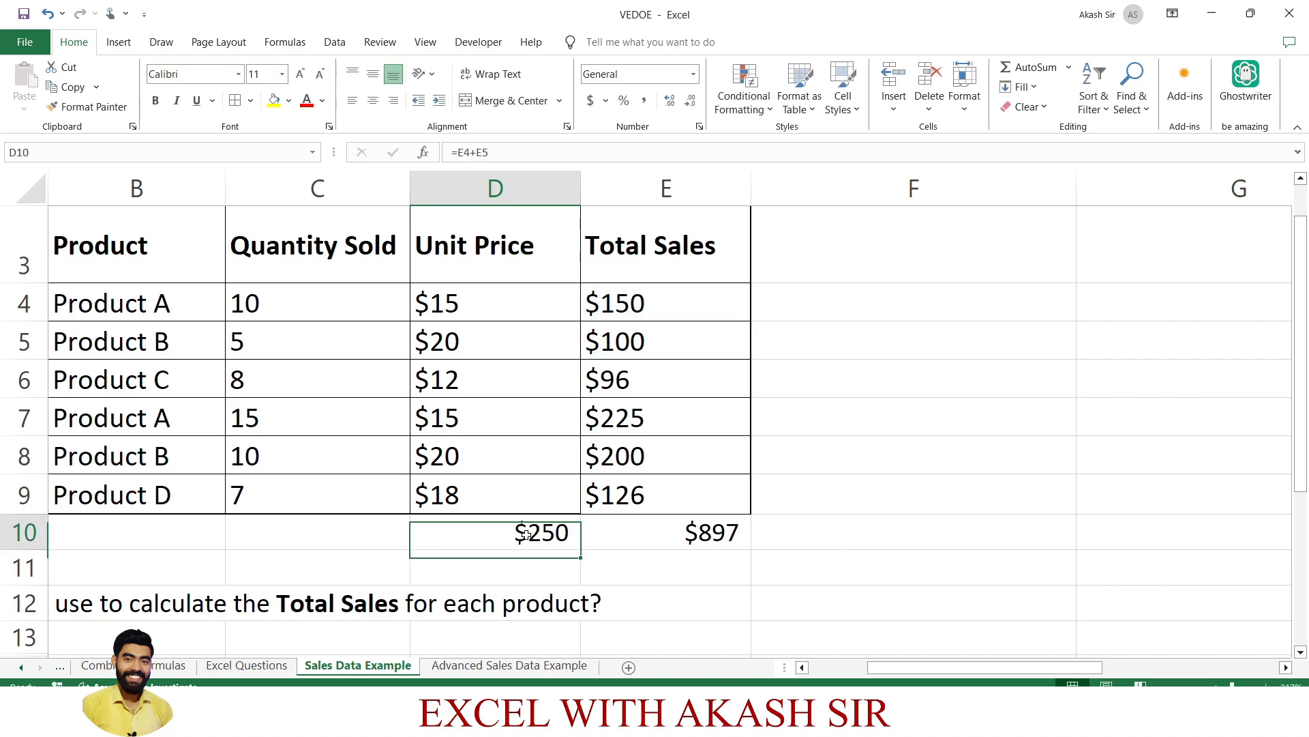
Step: Clear the formula from cell D10 and review the SUM formula in cell E10
key("Delete")
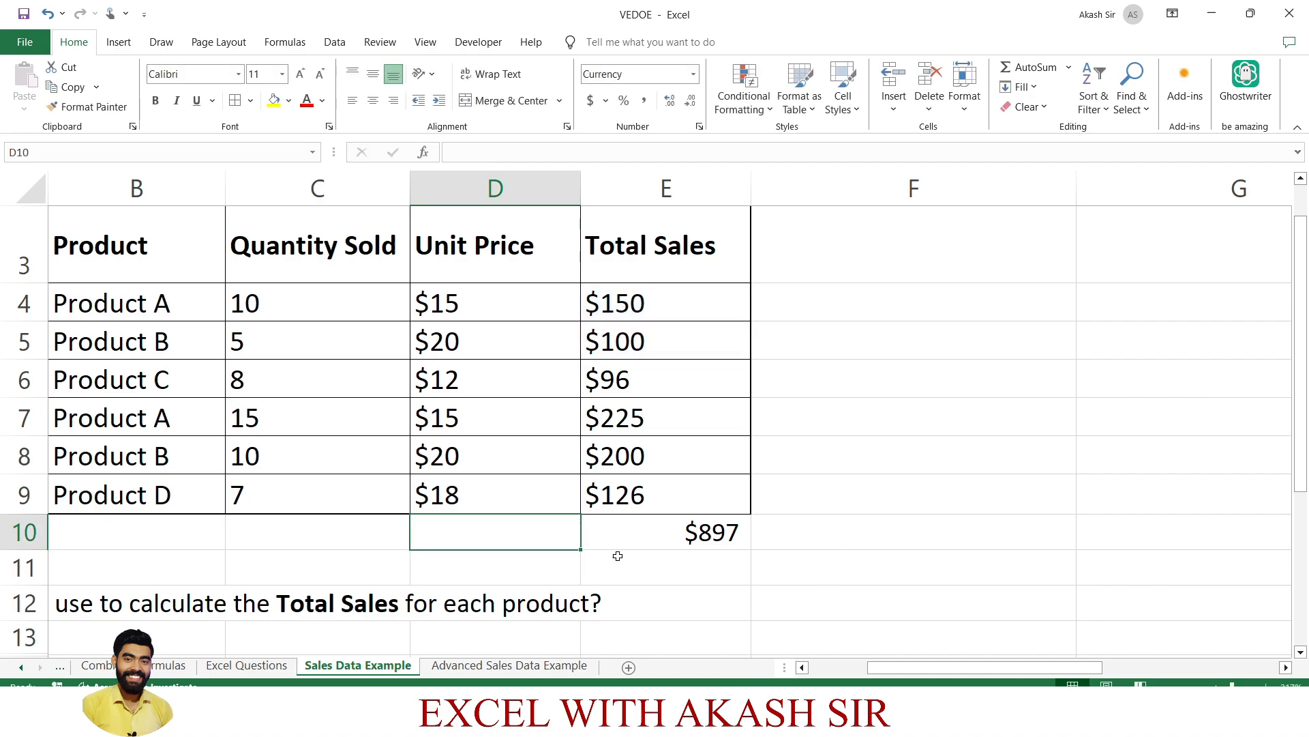
left_click(648, 541)
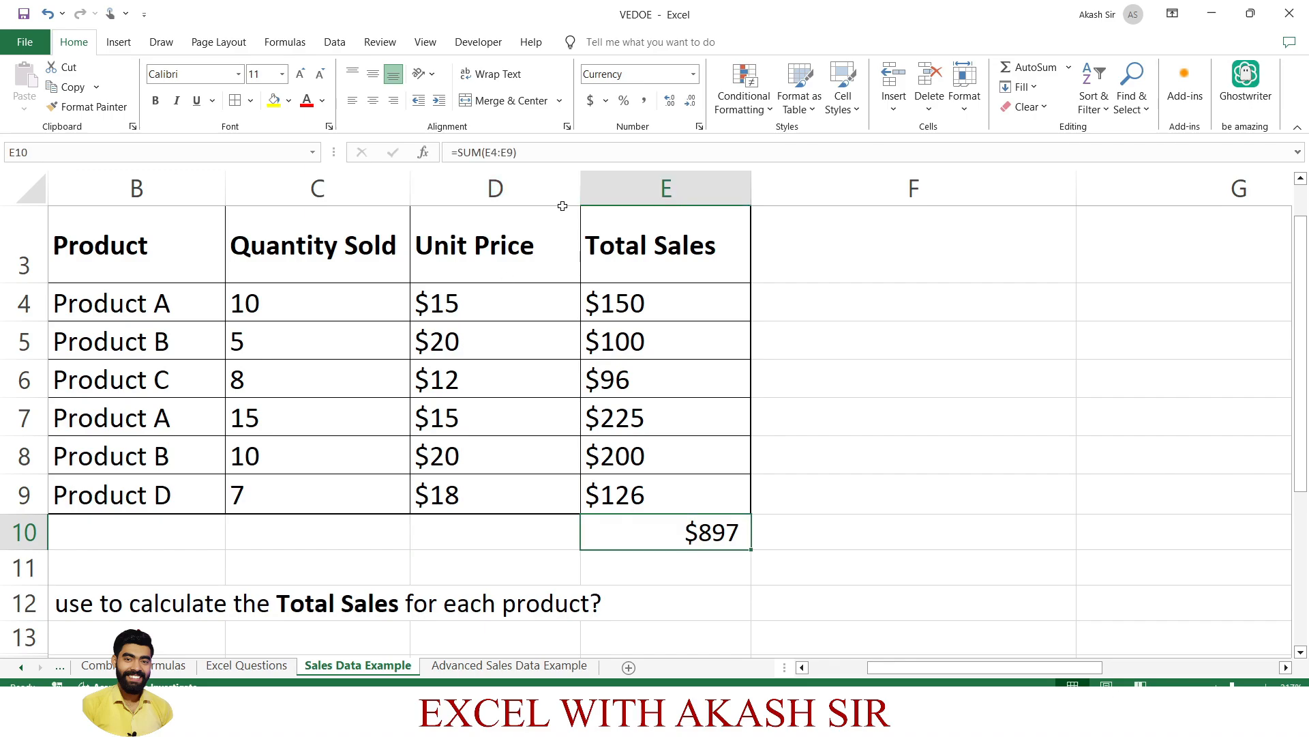
key("F2")
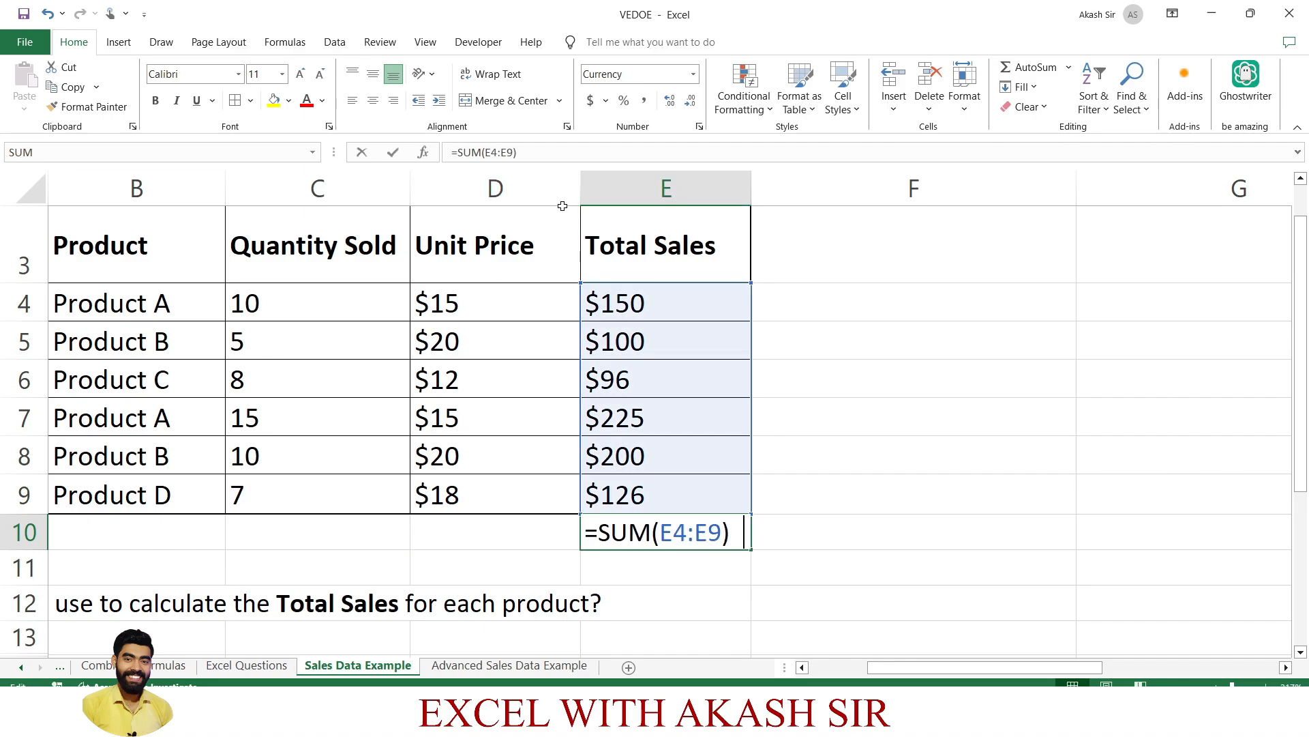
type("2")
key("BackSpace")
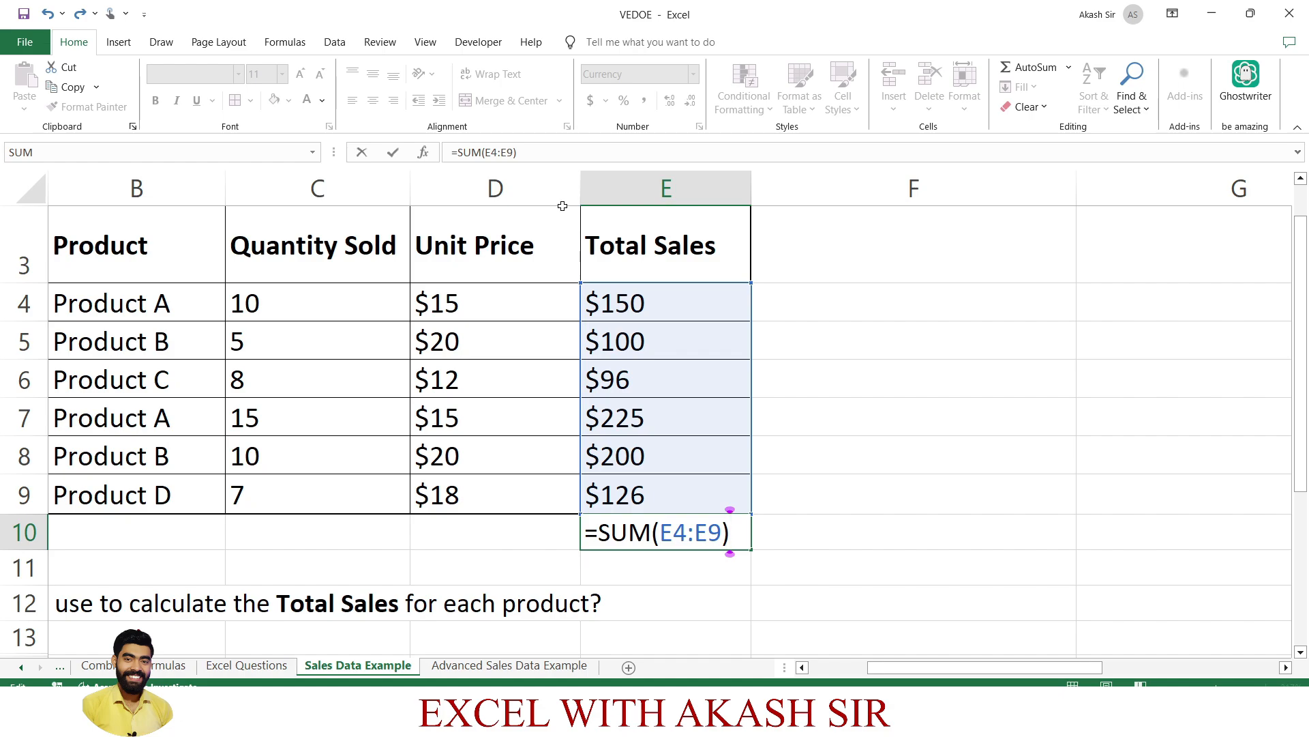
key("Return")
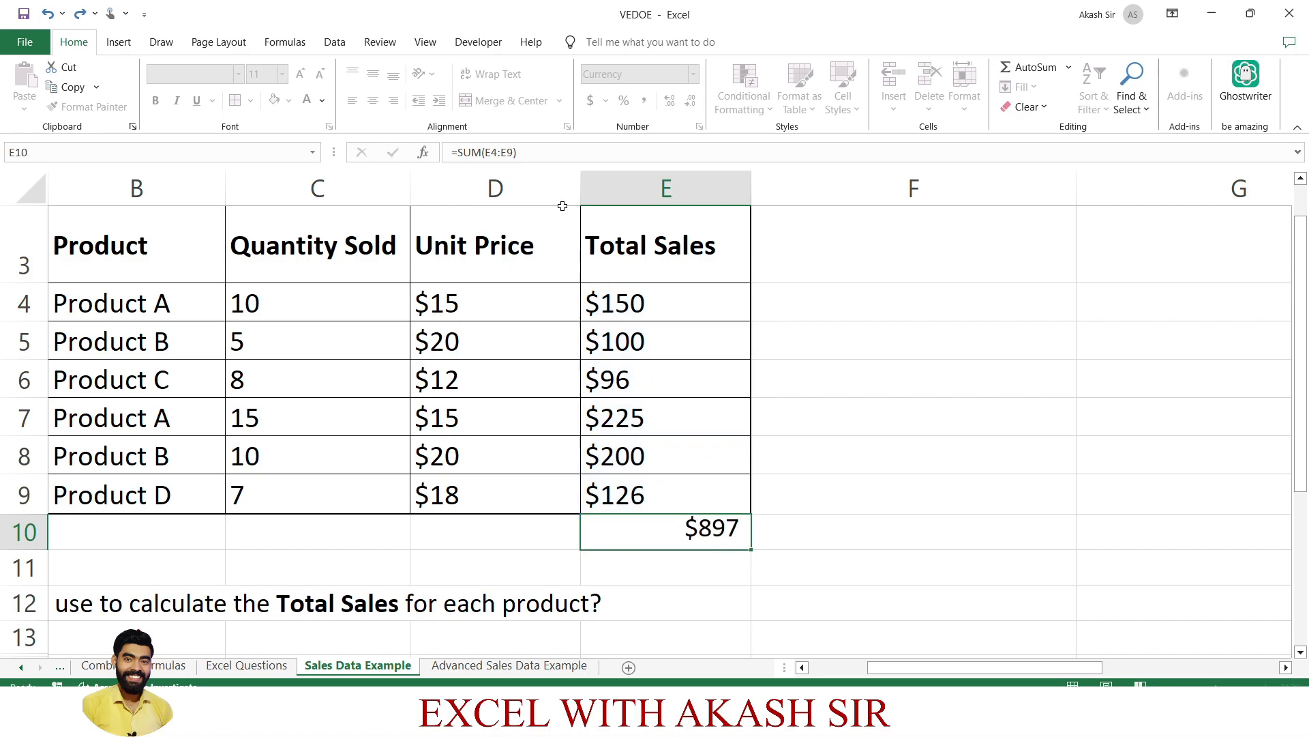
Step: Read question Q3 and enter =AVERAGE(D4:D9) in cell D10 to calculate the average unit price, reselecting the cell
scroll(432, 485, "left", 1)
scroll(432, 485, "down", 1)
scroll(432, 485, "left", 1)
scroll(432, 485, "down", 3)
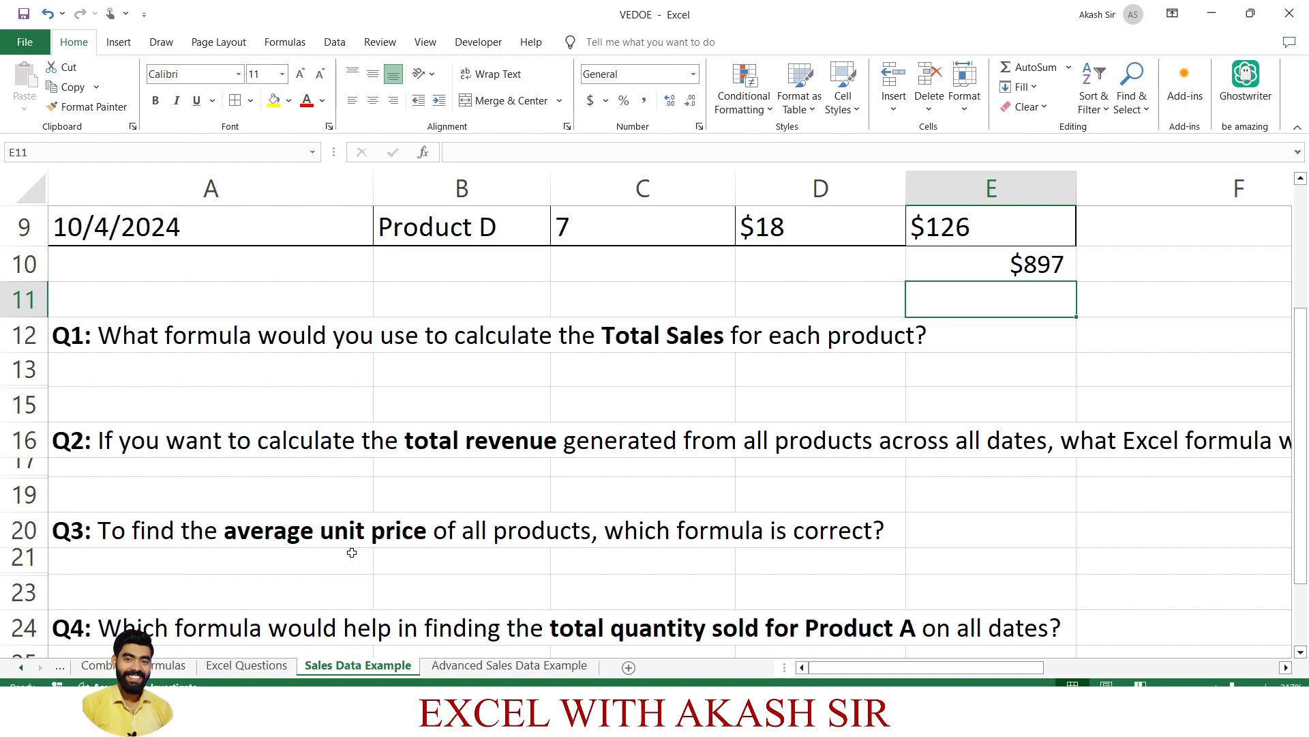
scroll(372, 552, "up", 2)
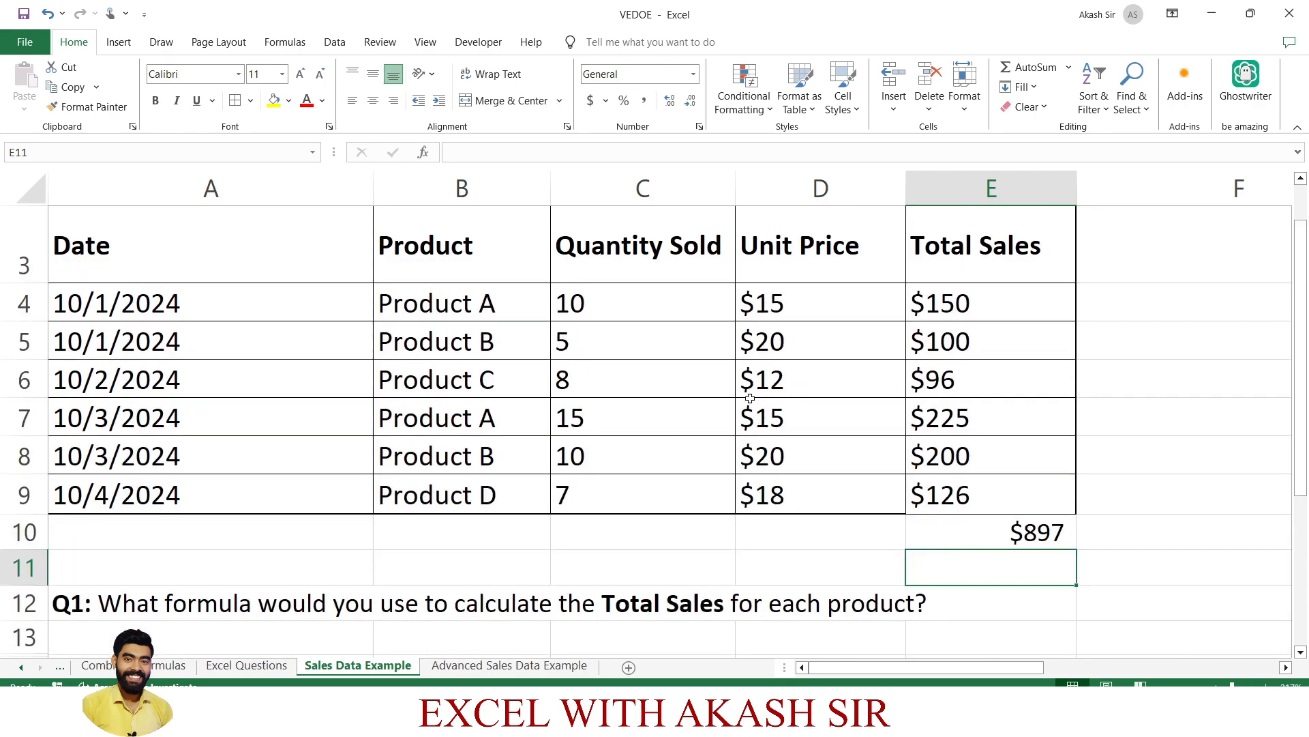
left_click(777, 529)
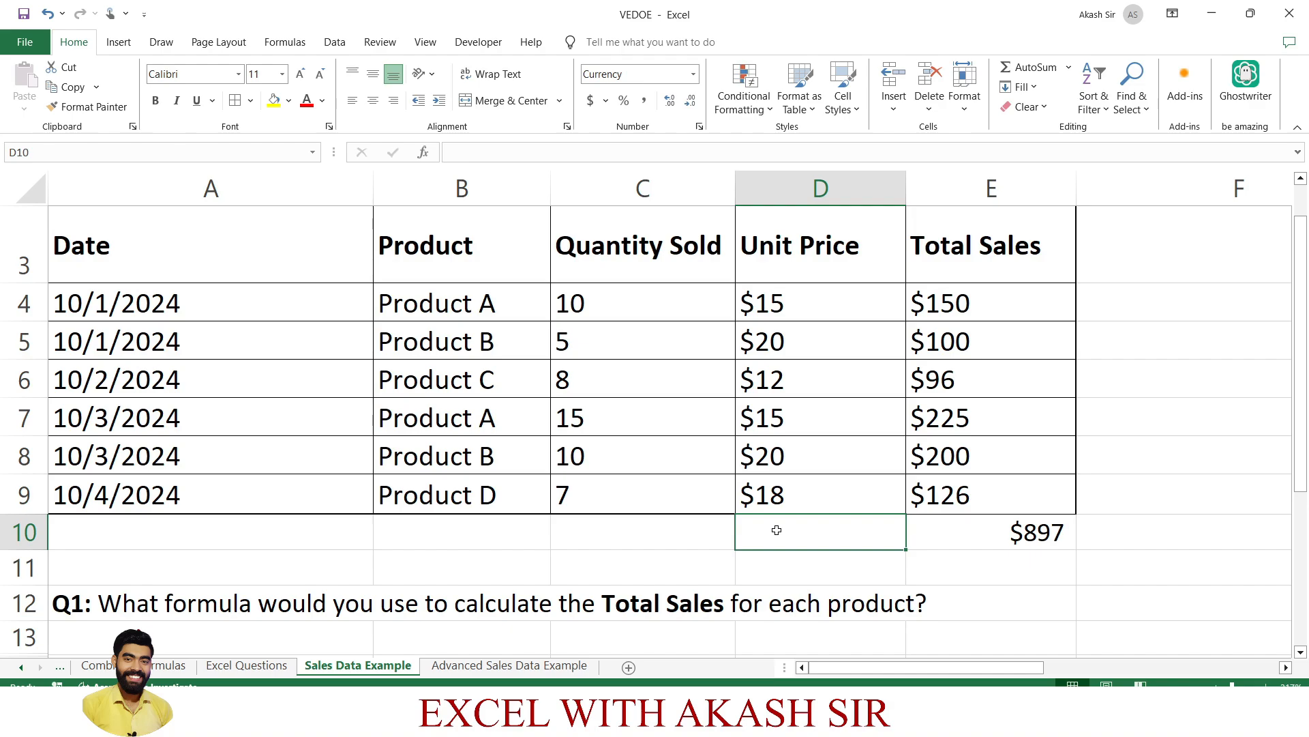
type("=av")
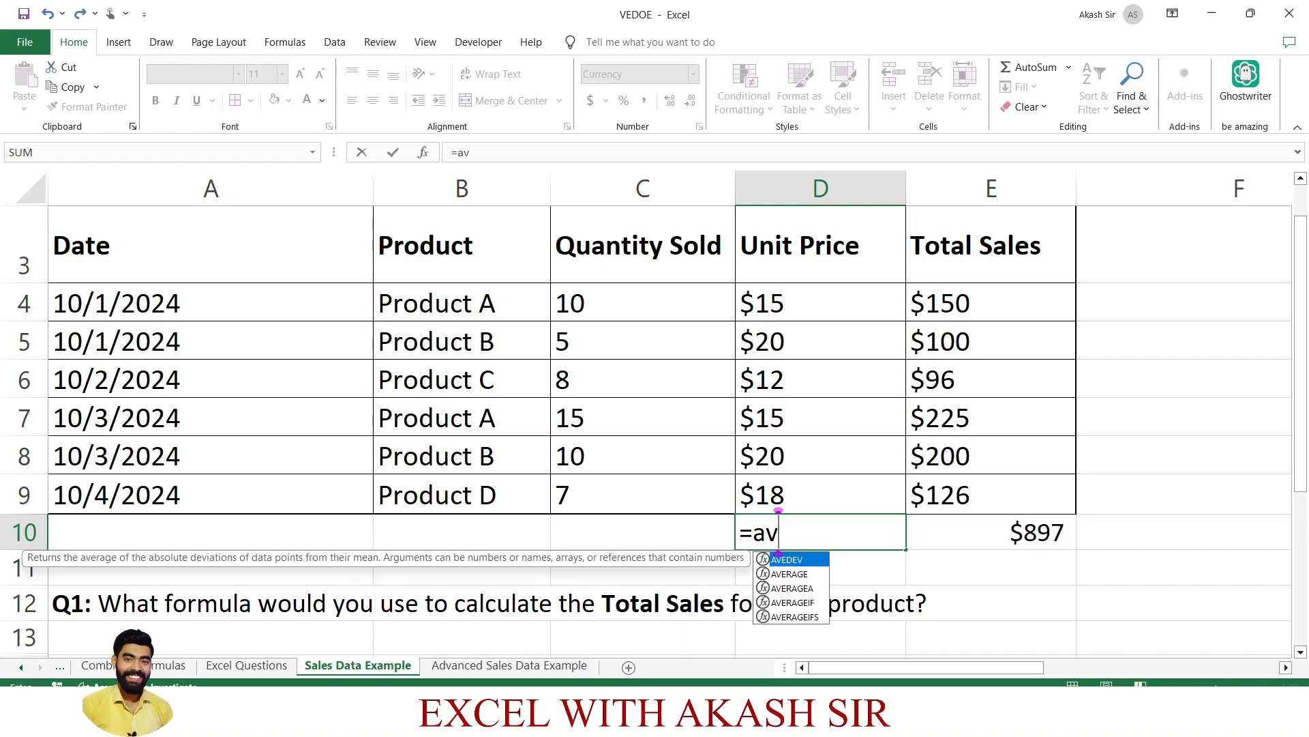
key("Down")
key("Tab")
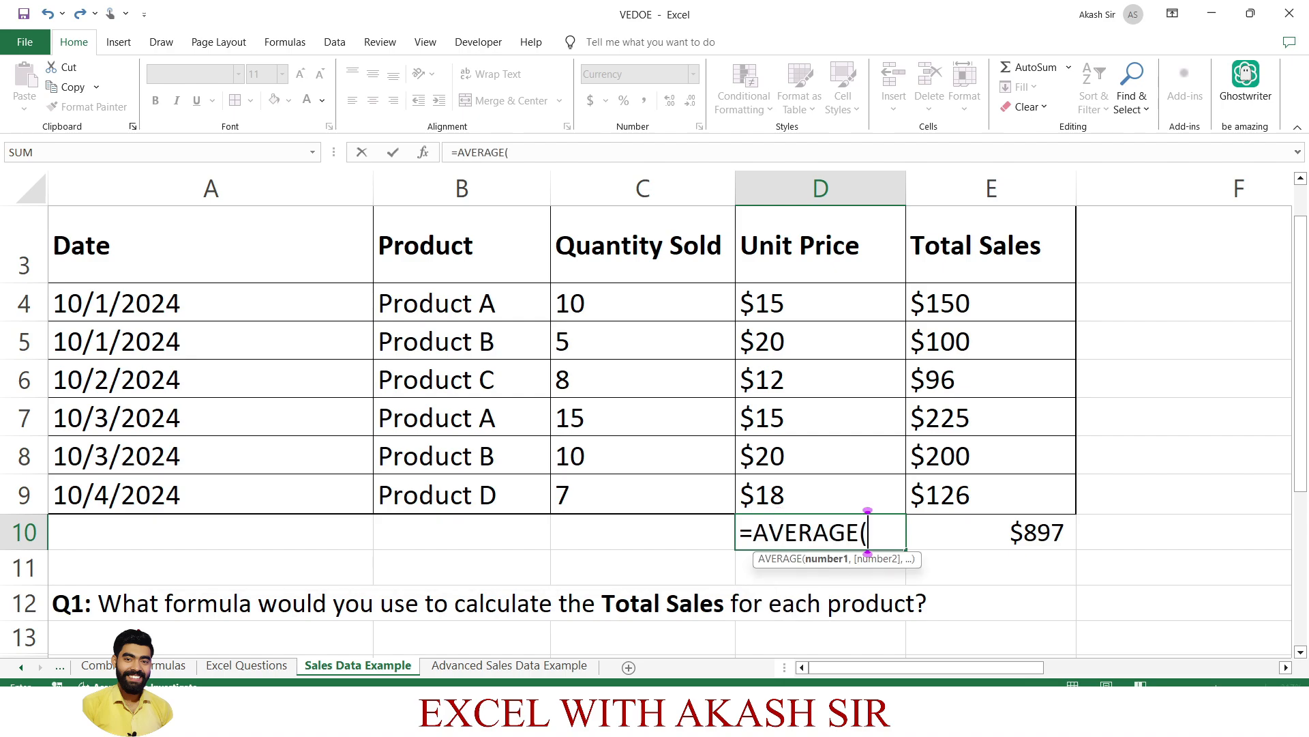
left_click_drag(818, 494, 886, 301)
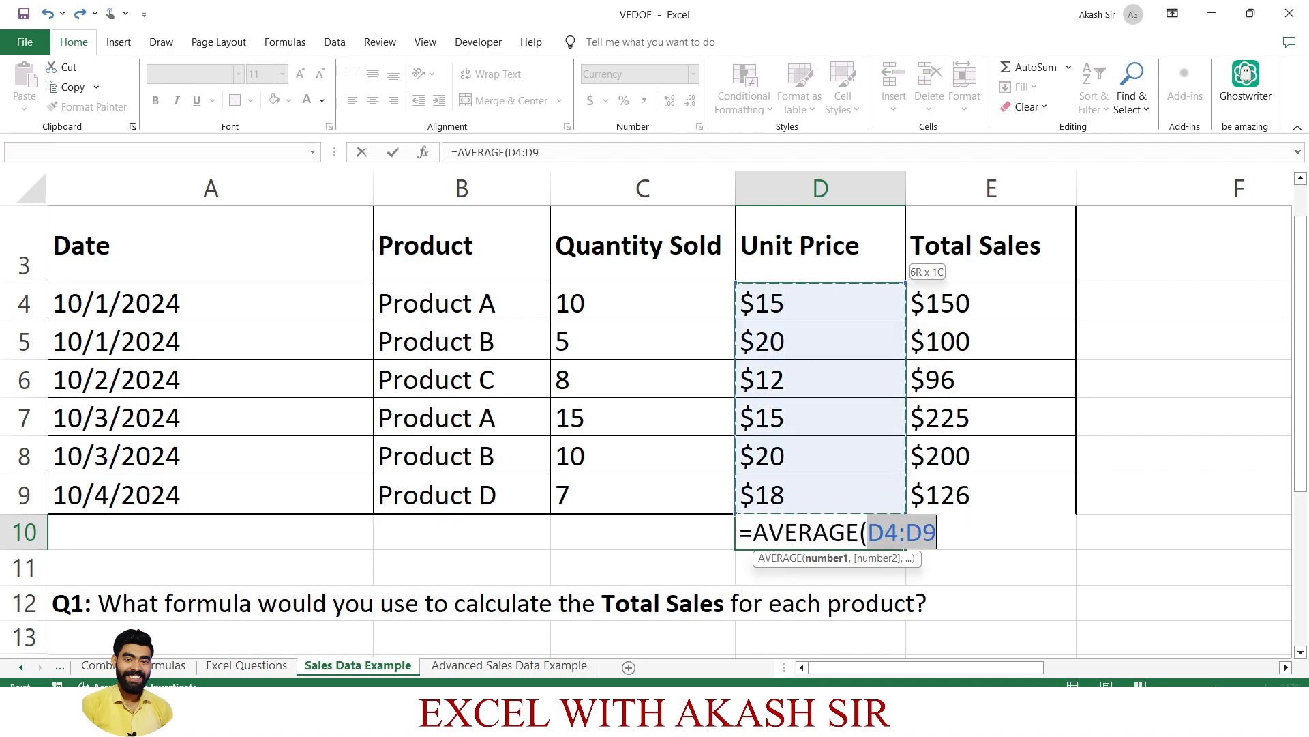
key("Return")
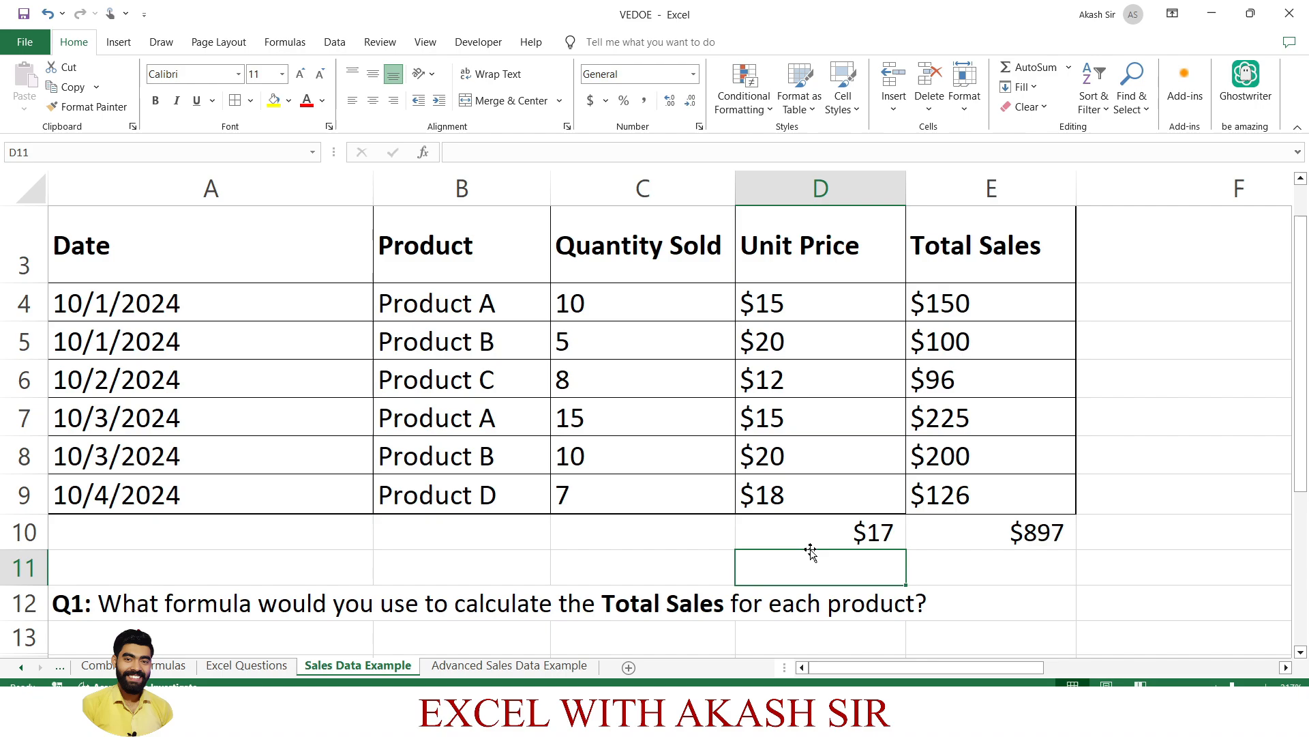
left_click(812, 535)
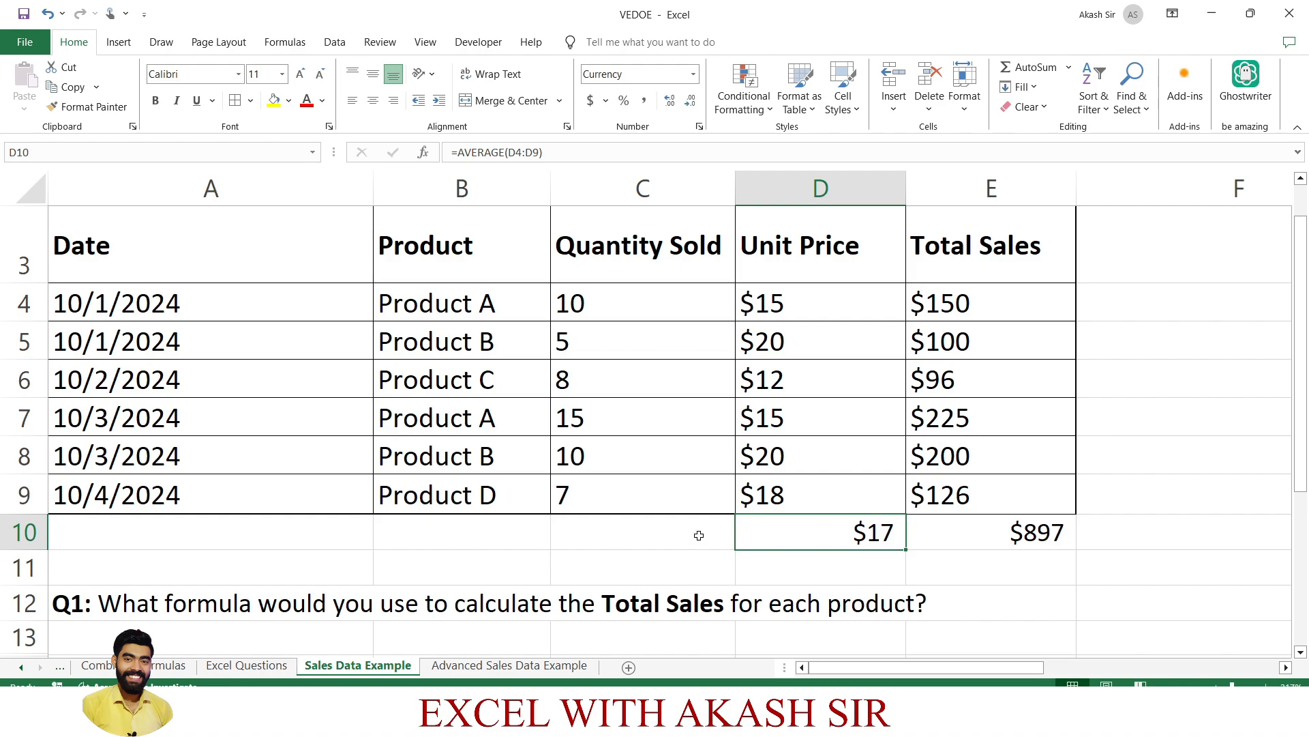
Step: Read question Q4 about the total quantity sold for Product A and locate the Product A rows in the sales table
scroll(697, 535, "down", 5)
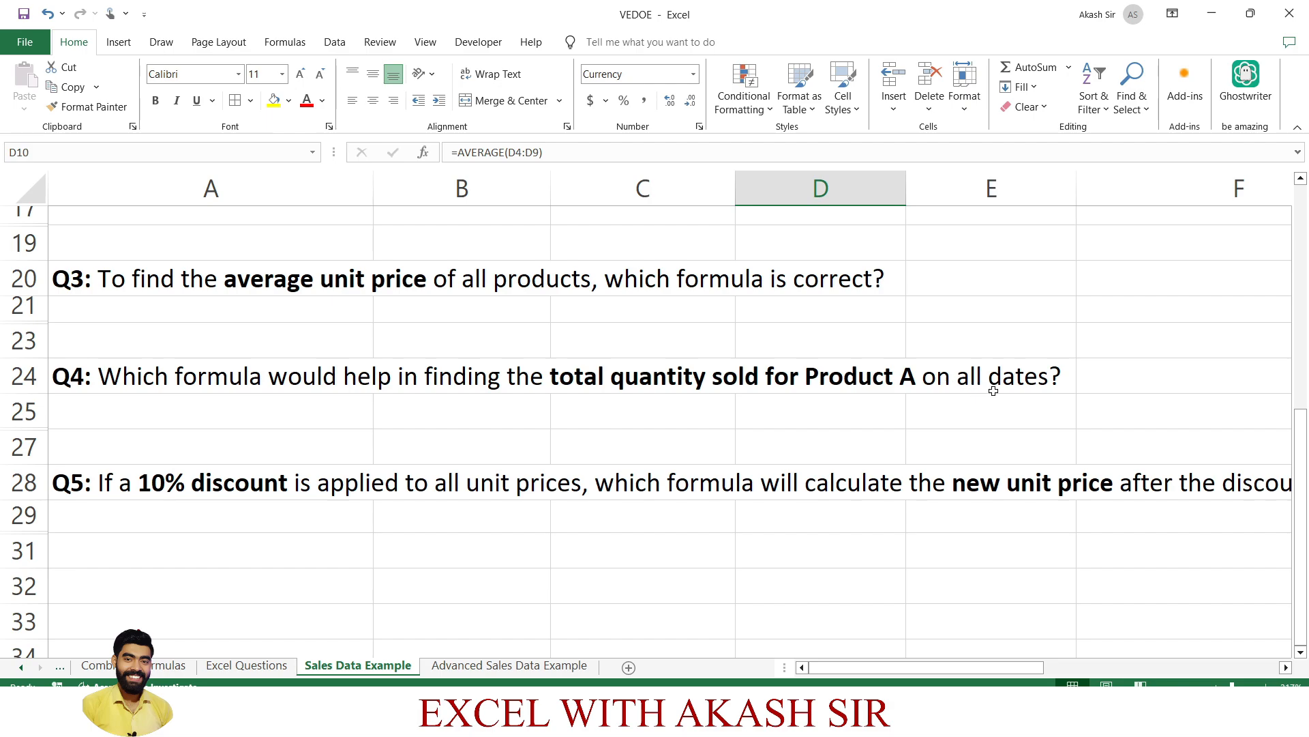
scroll(994, 391, "up", 6)
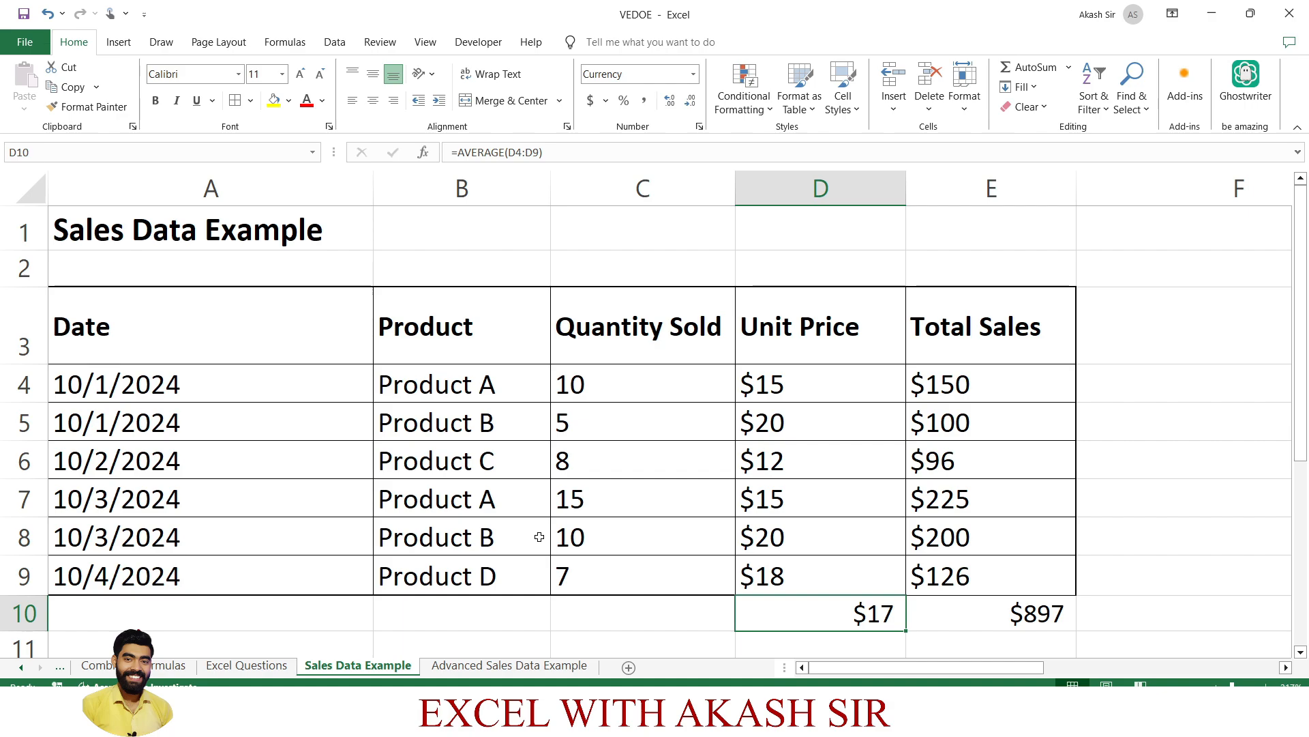
left_click(464, 377)
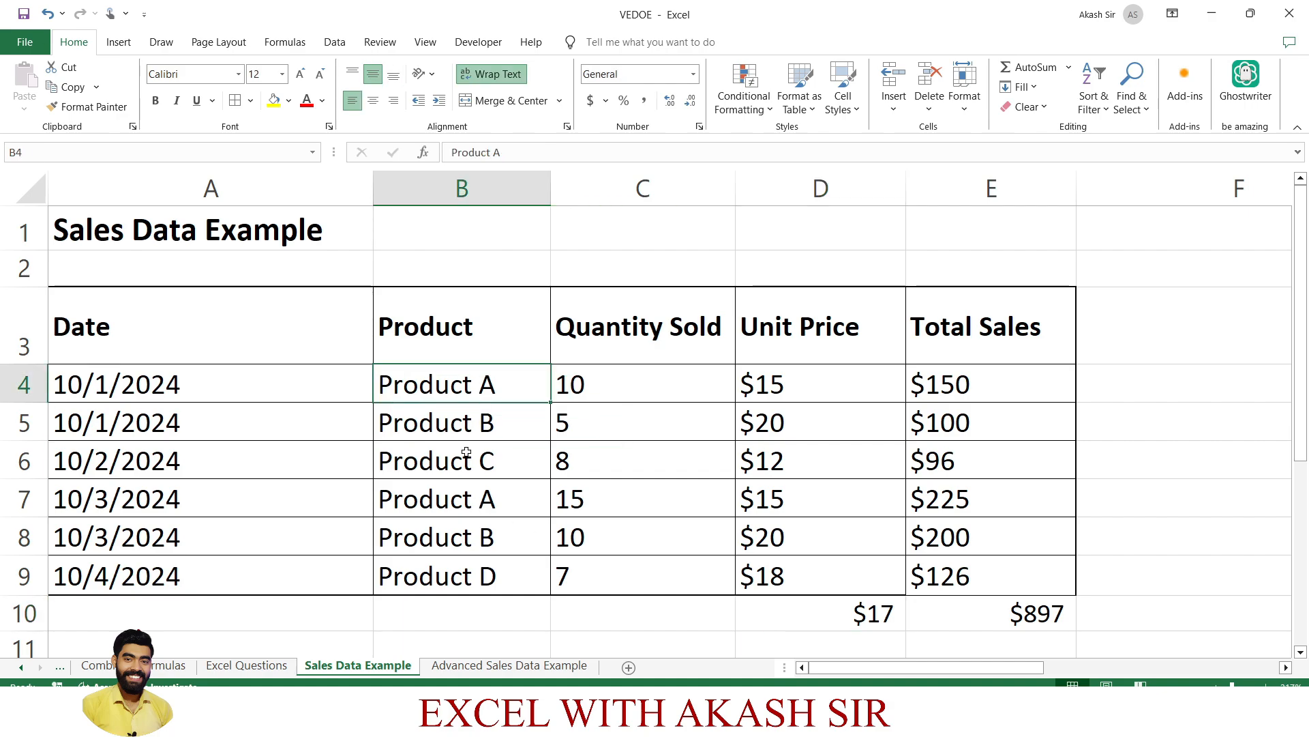
left_click(474, 507)
left_click(485, 384)
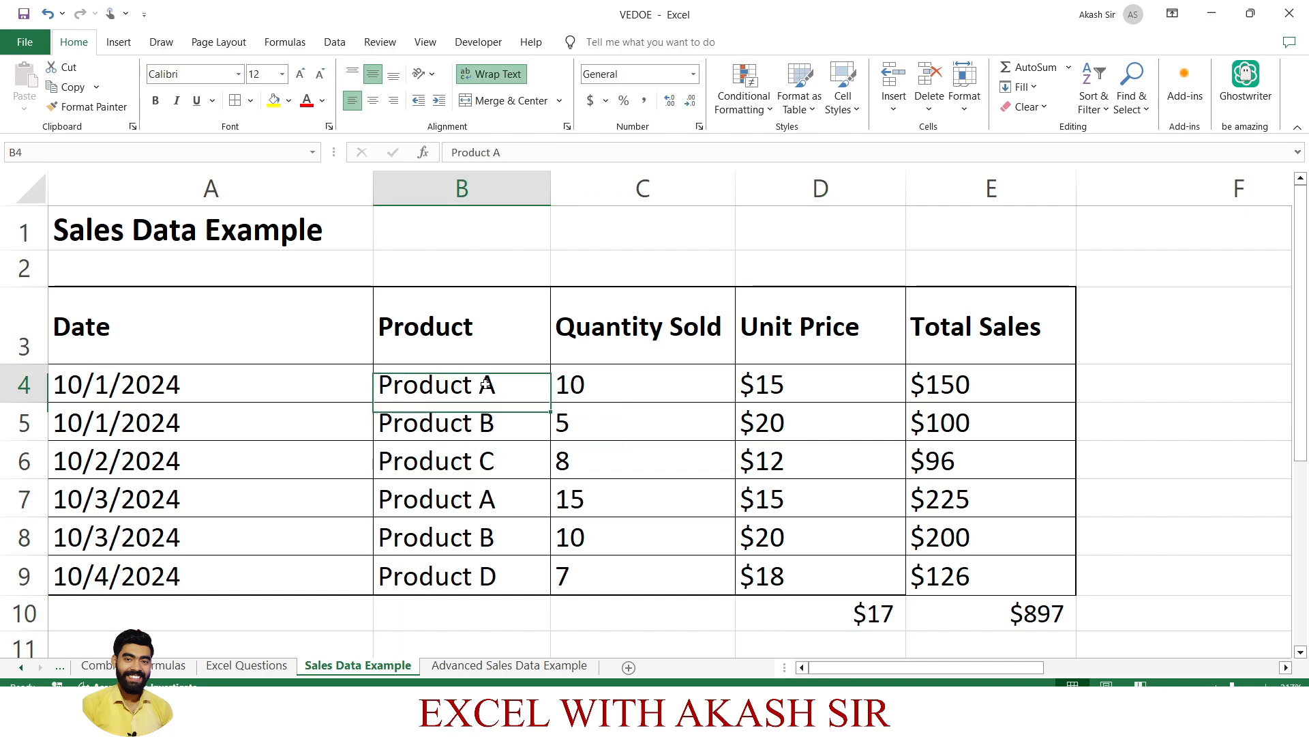
left_click(490, 507)
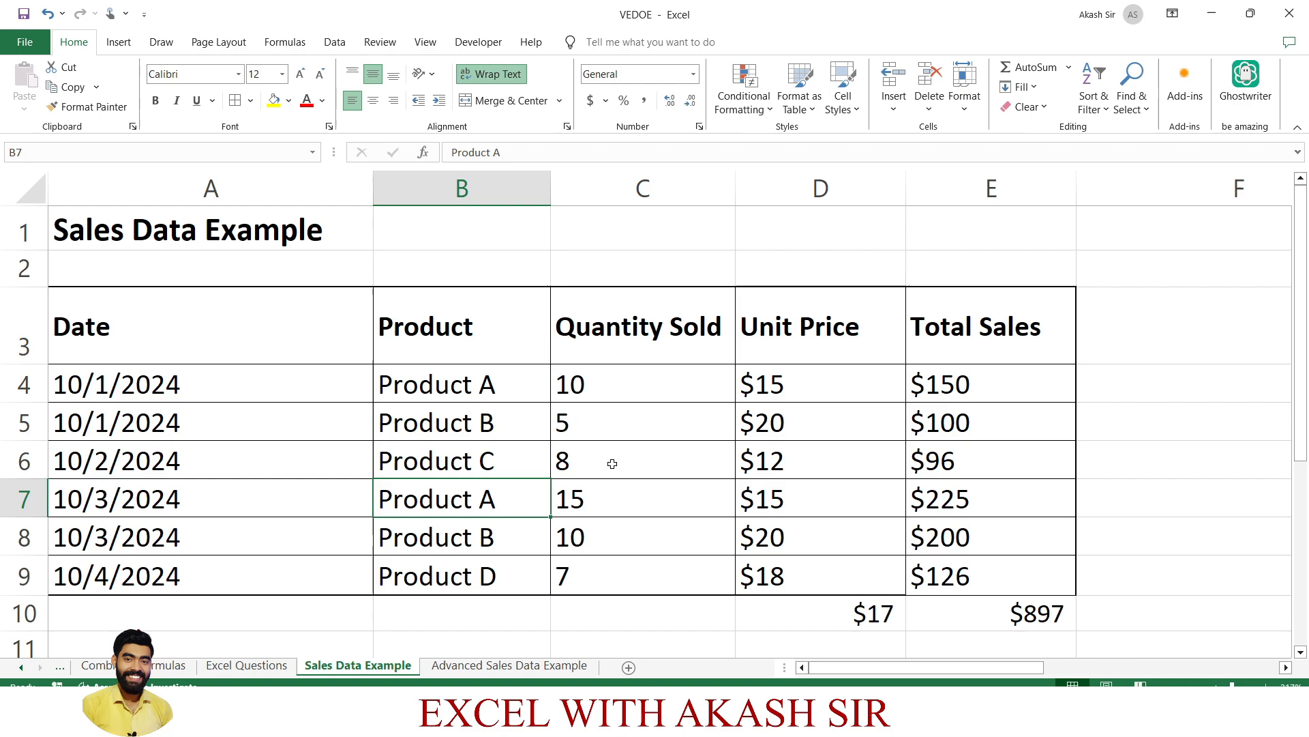
left_click(352, 625)
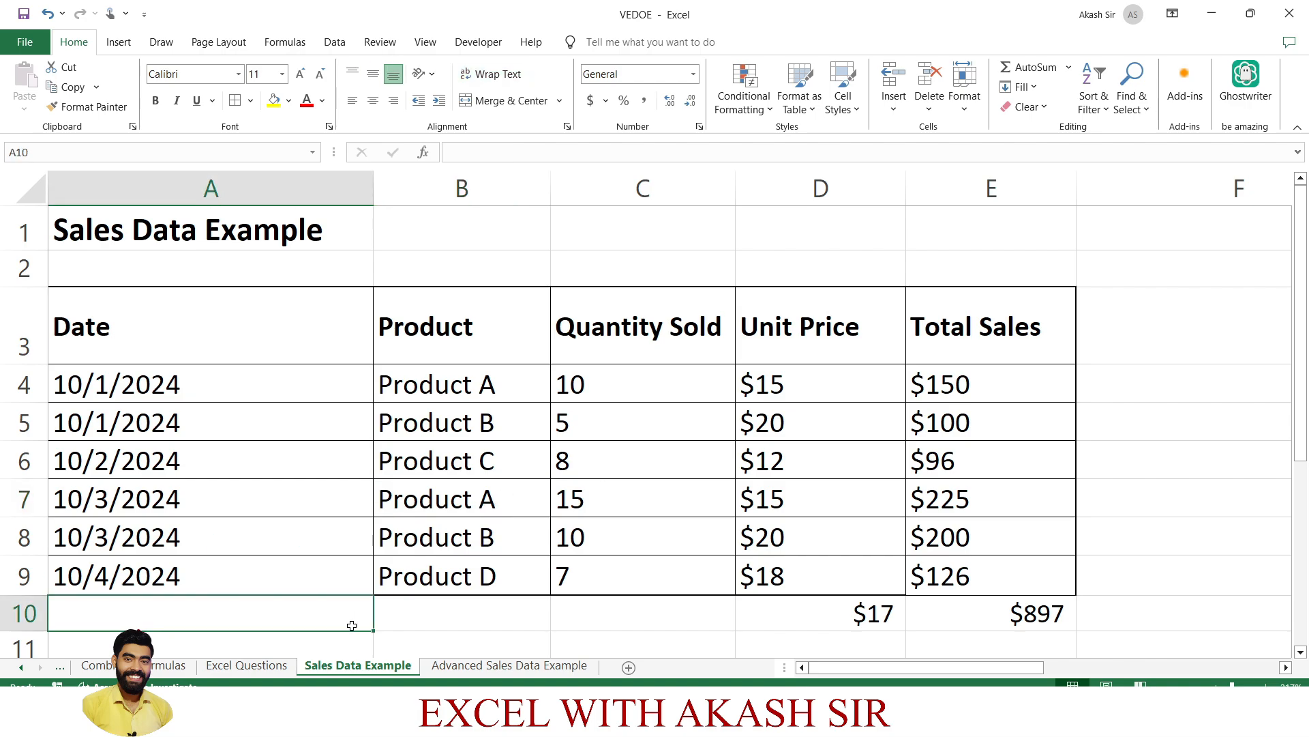
Step: Copy the product name Product A from cell B4 into cell F4 beside the sales table
scroll(352, 626, "down", 1)
scroll(352, 625, "up", 1)
scroll(740, 584, "right", 3)
left_click(168, 401)
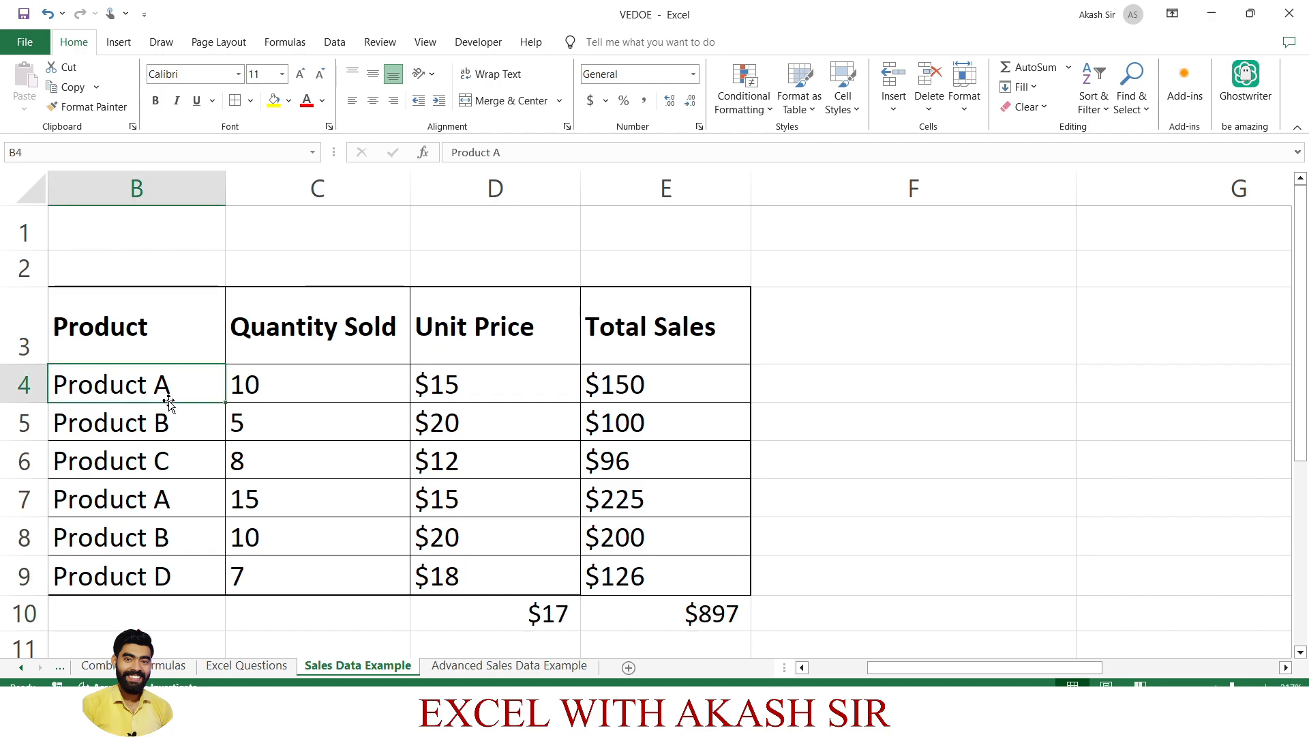
key("ctrl+c")
left_click(894, 393)
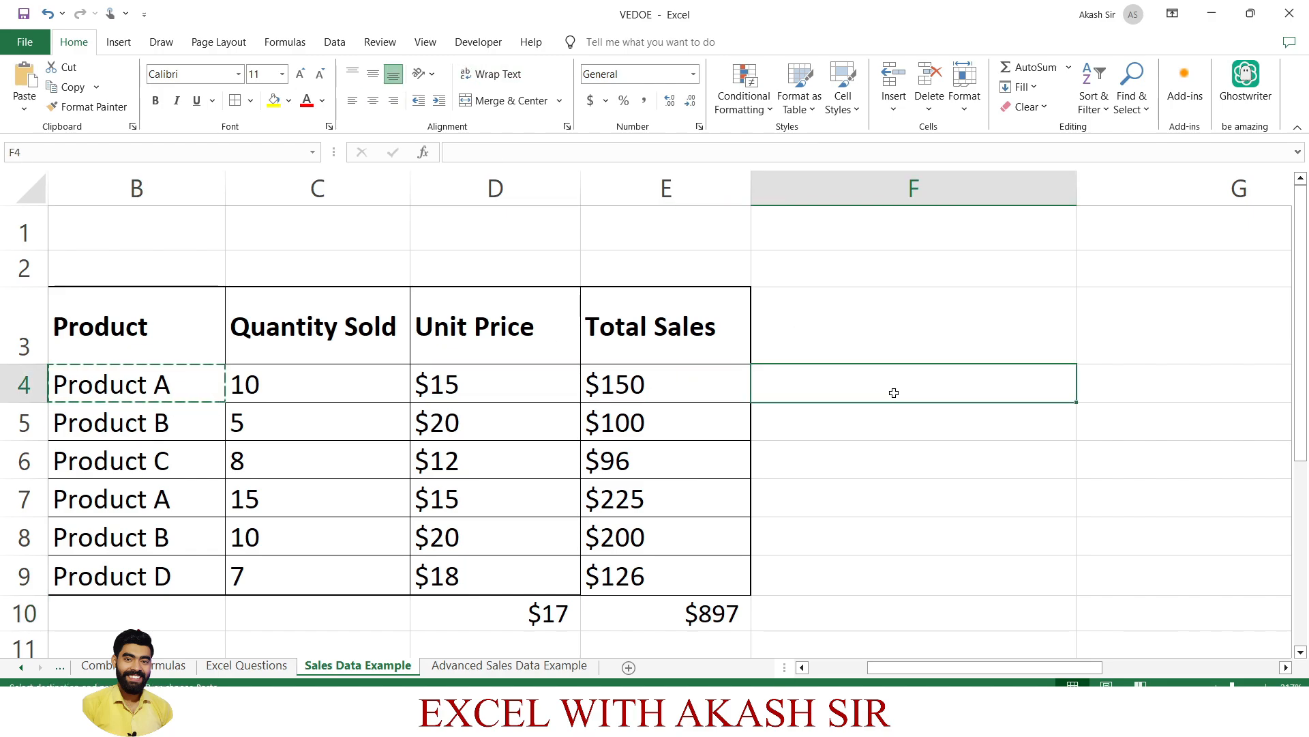
key("ctrl+v")
Step: Start a SUMIF formula in cell G4 with the product names in B4:B9 as its range
left_click(1145, 374)
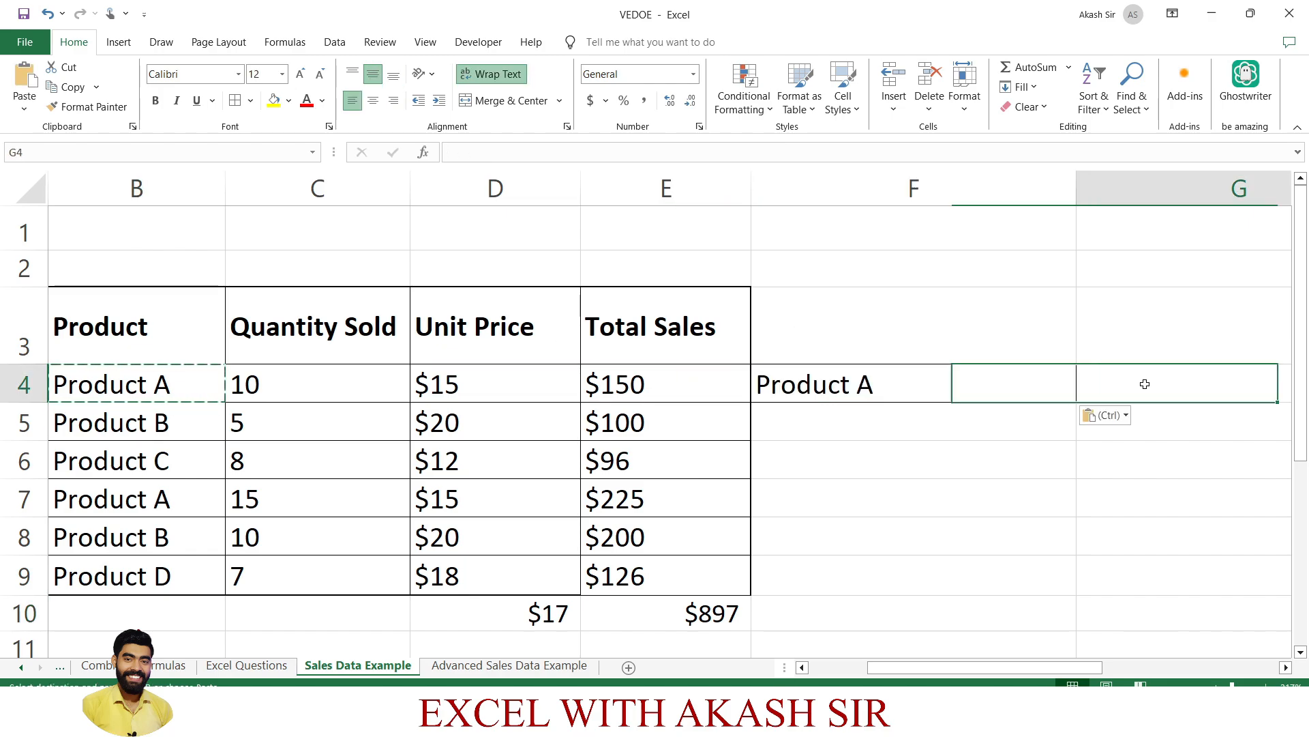
scroll(983, 442, "right", 3)
scroll(983, 442, "left", 1)
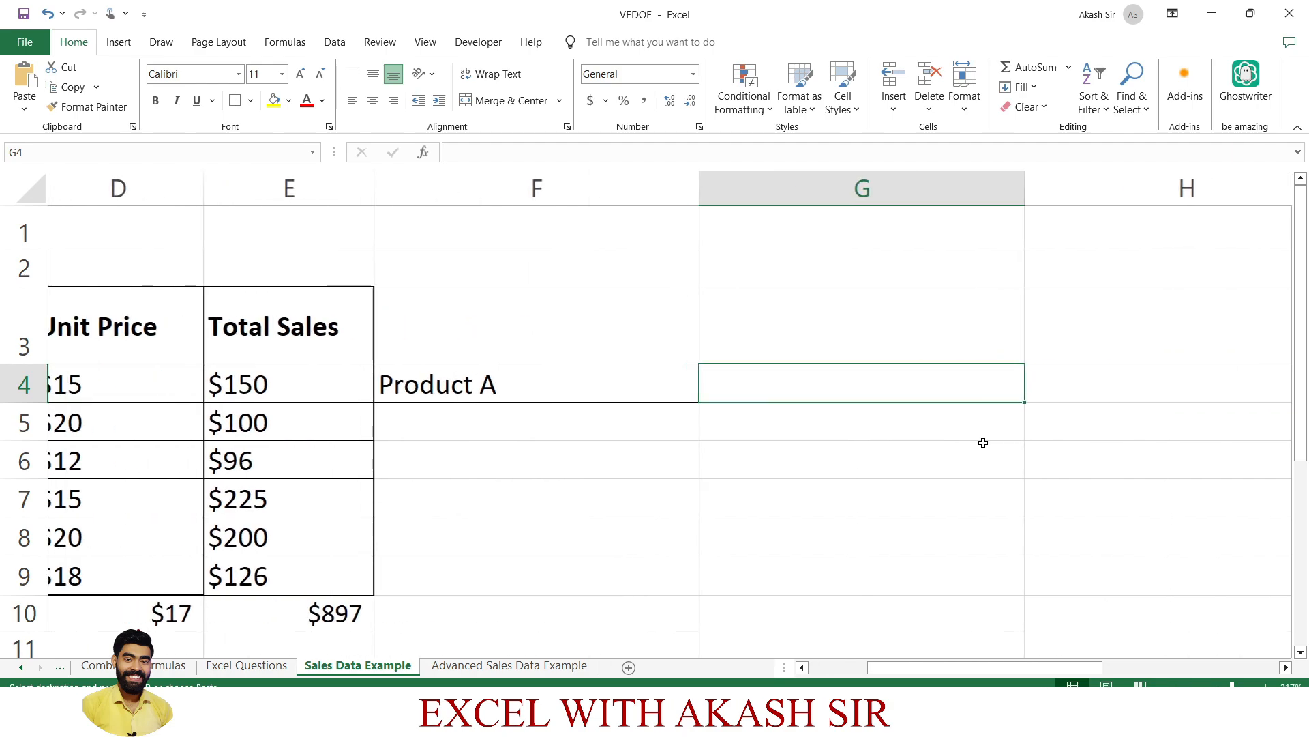
scroll(830, 436, "right", 1)
scroll(830, 435, "left", 1)
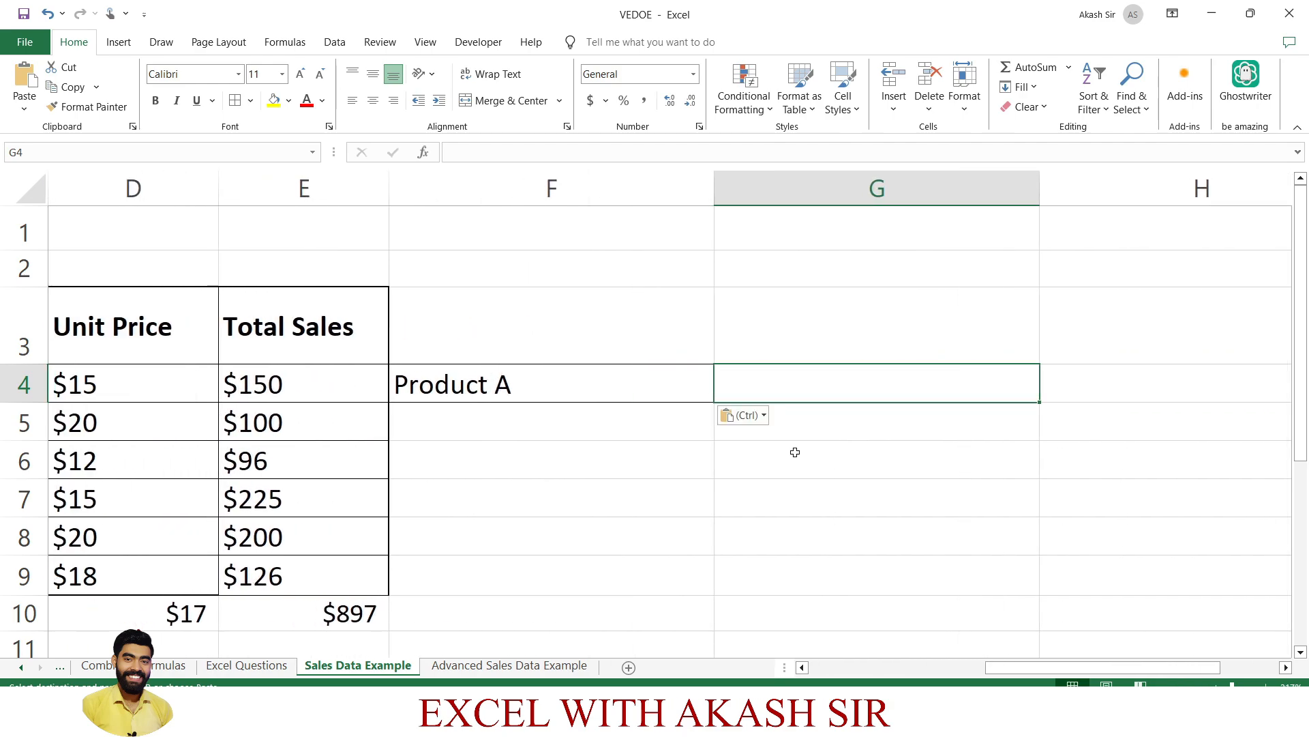
type("=sumif")
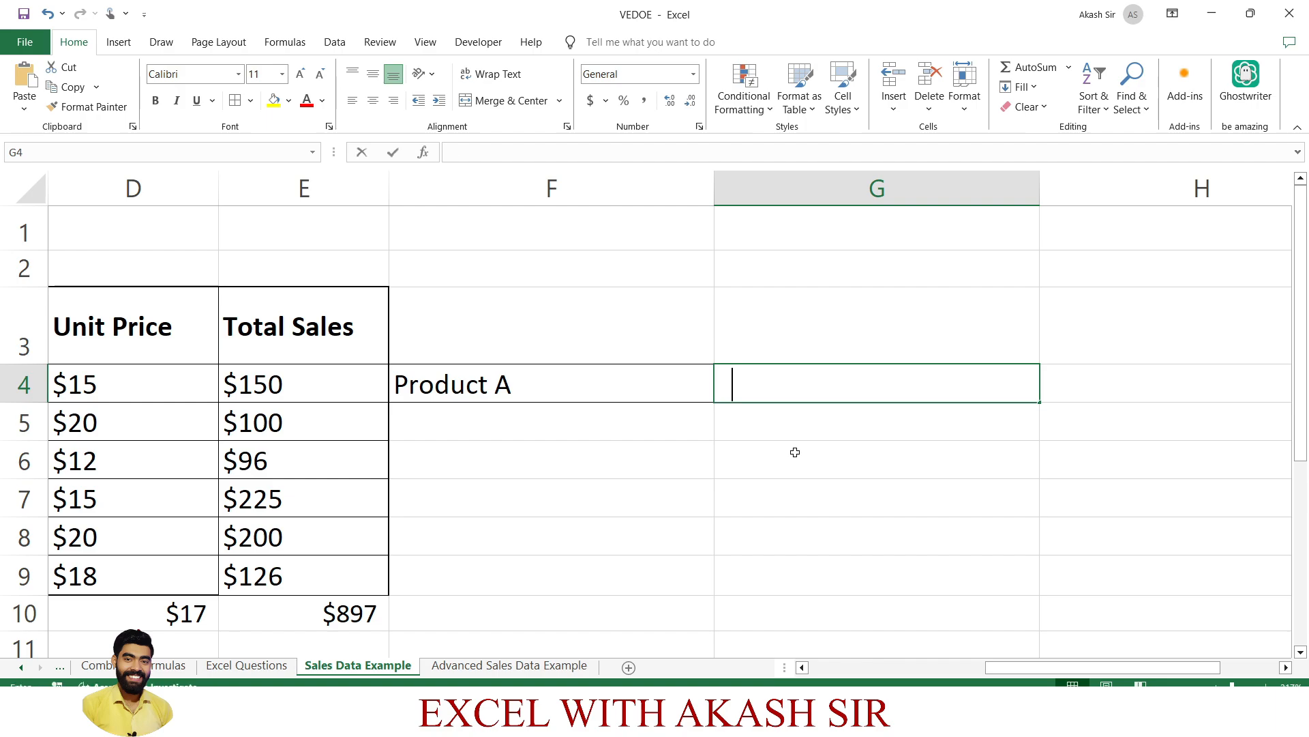
key("Tab")
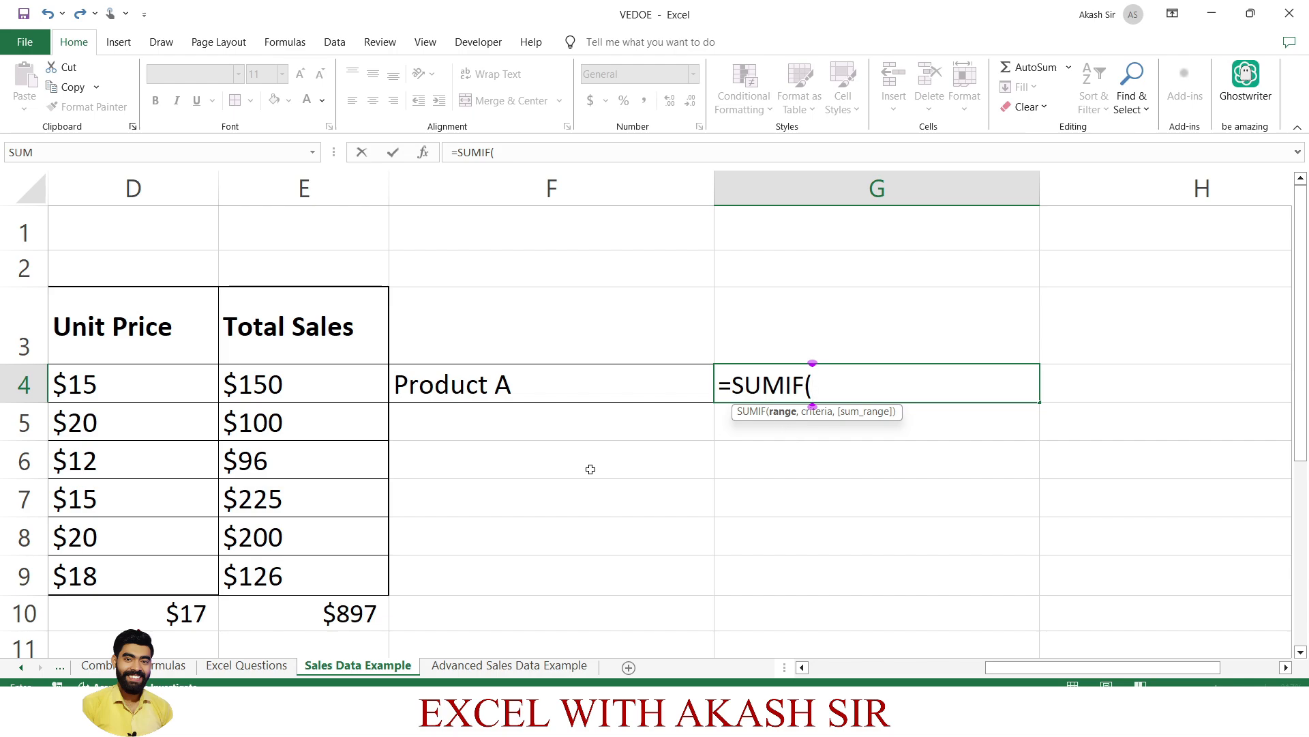
scroll(504, 492, "left", 2)
scroll(503, 492, "left", 4)
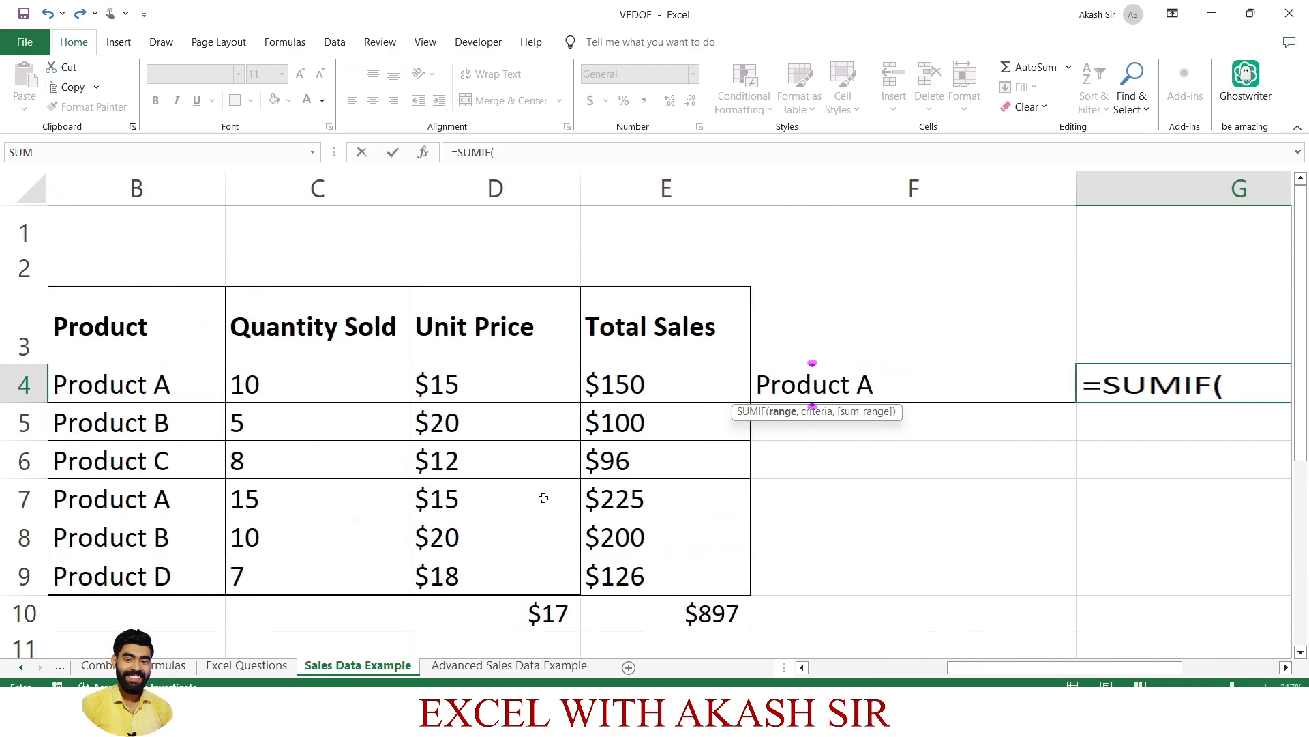
left_click_drag(133, 377, 123, 578)
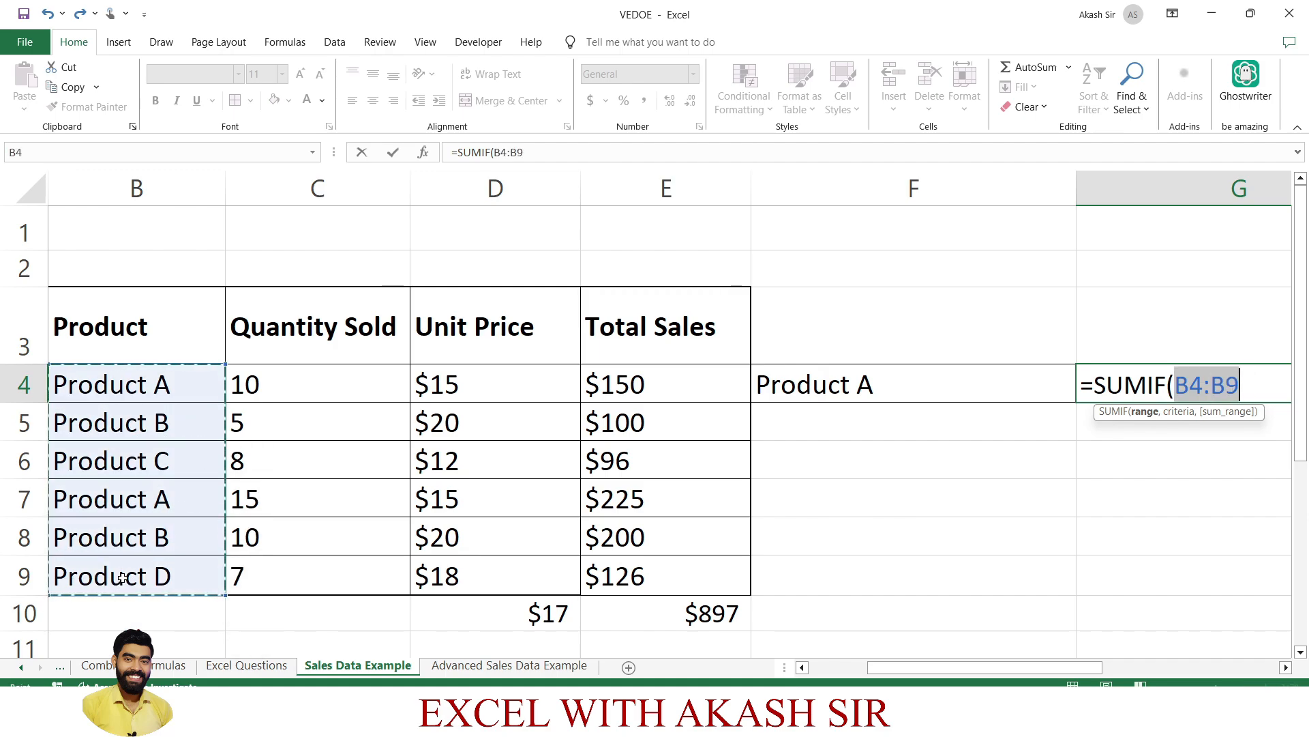
type(",")
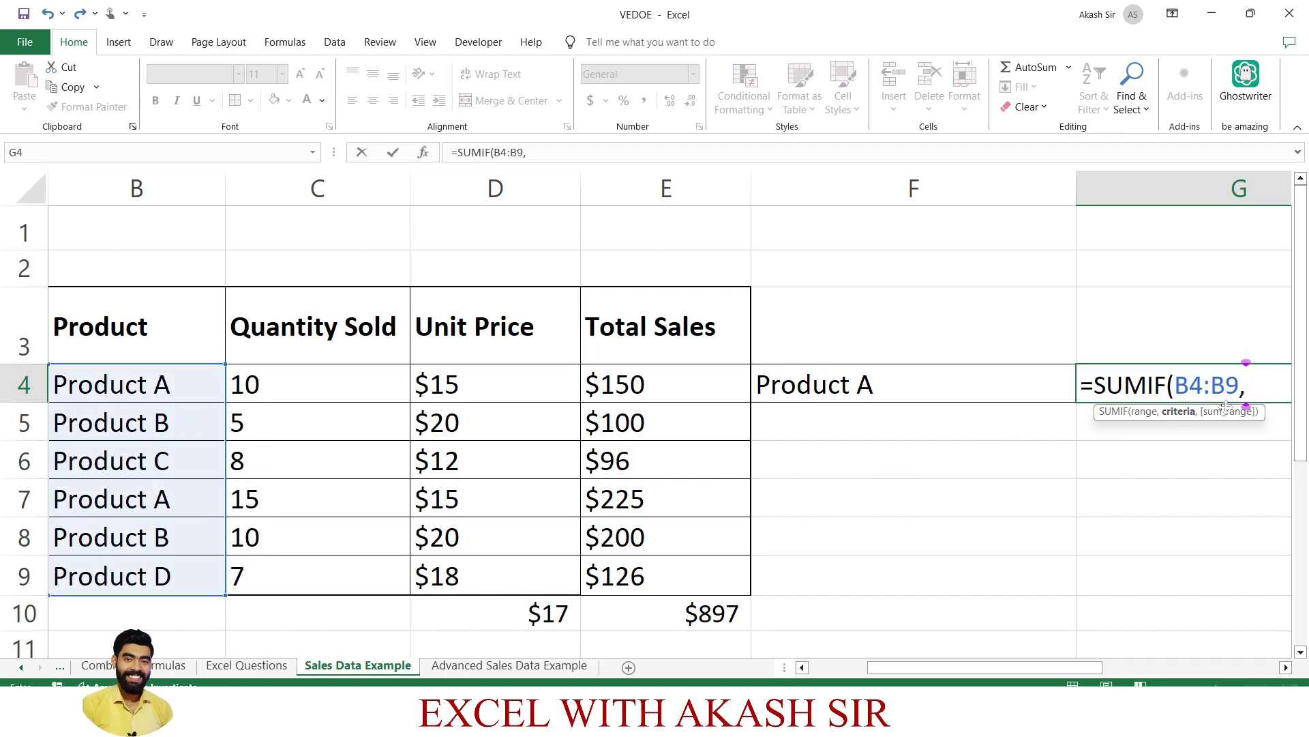
Step: Use cell F4 as the criteria of the SUMIF formula and continue to its sum range argument
scroll(960, 470, "right", 2)
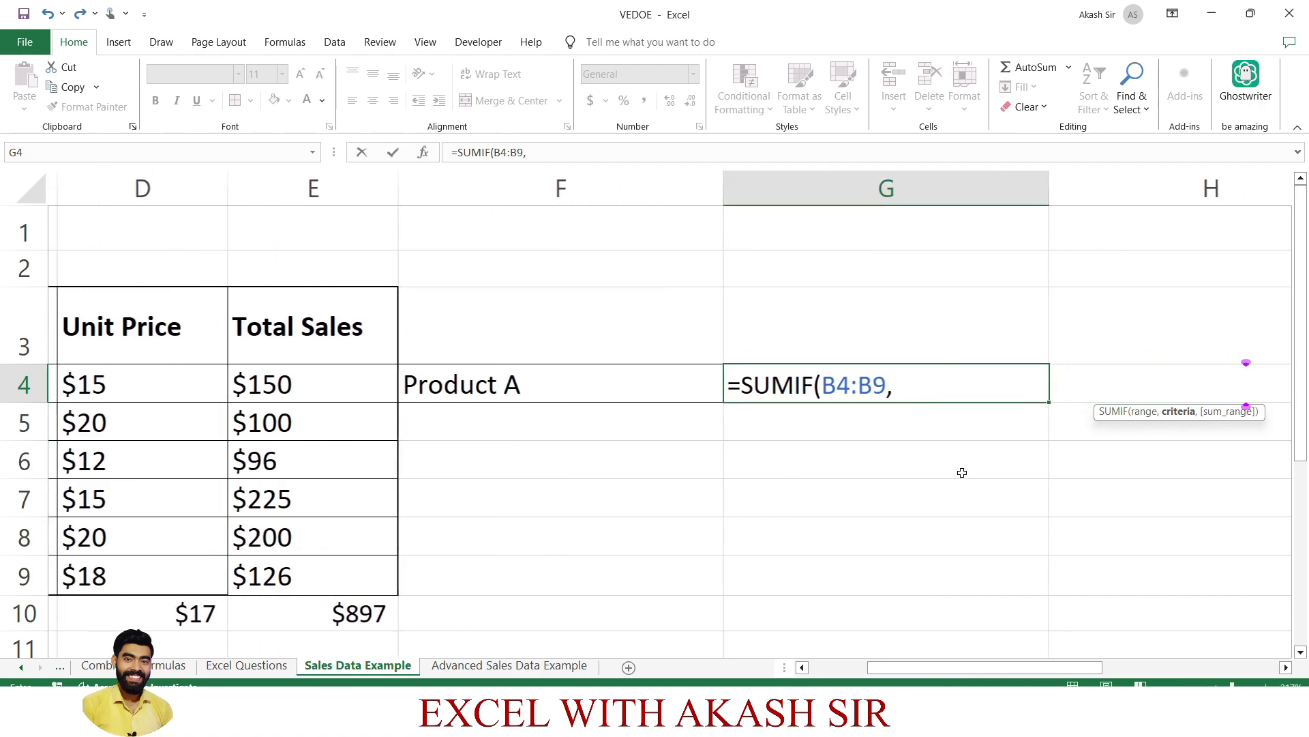
left_click(587, 388)
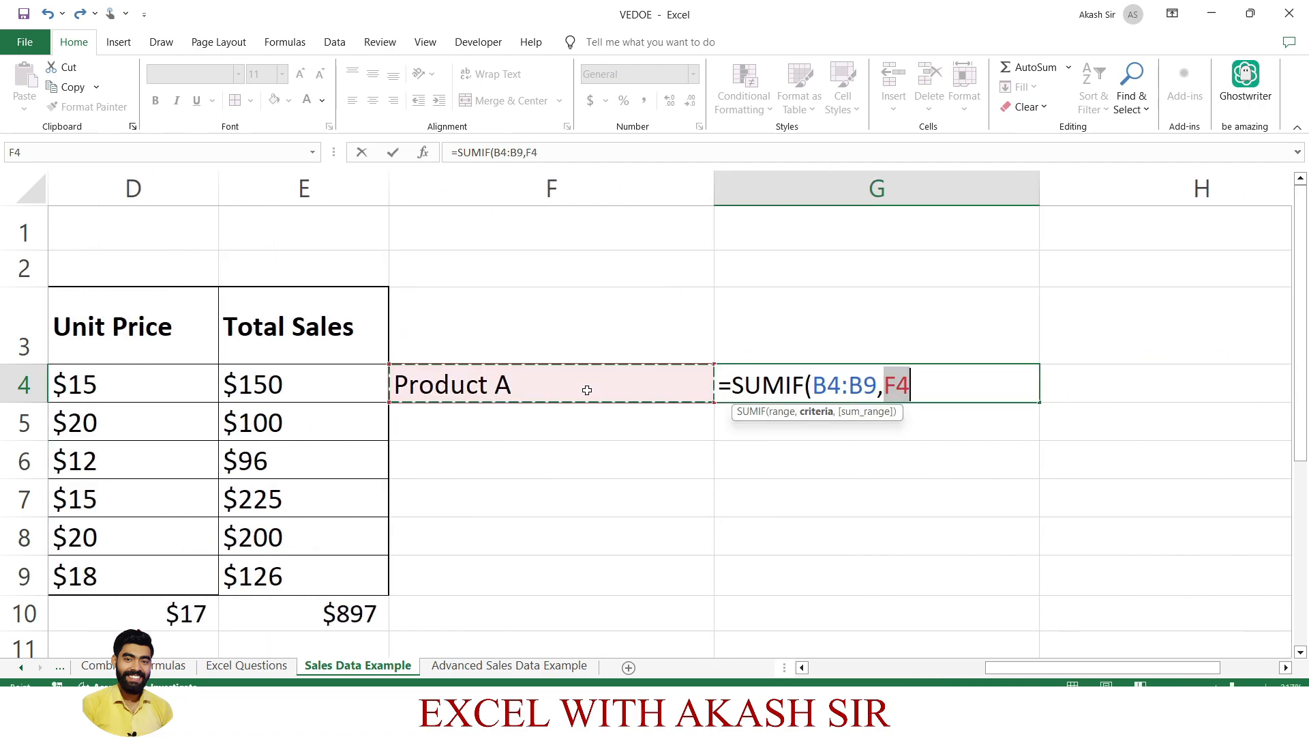
type(",")
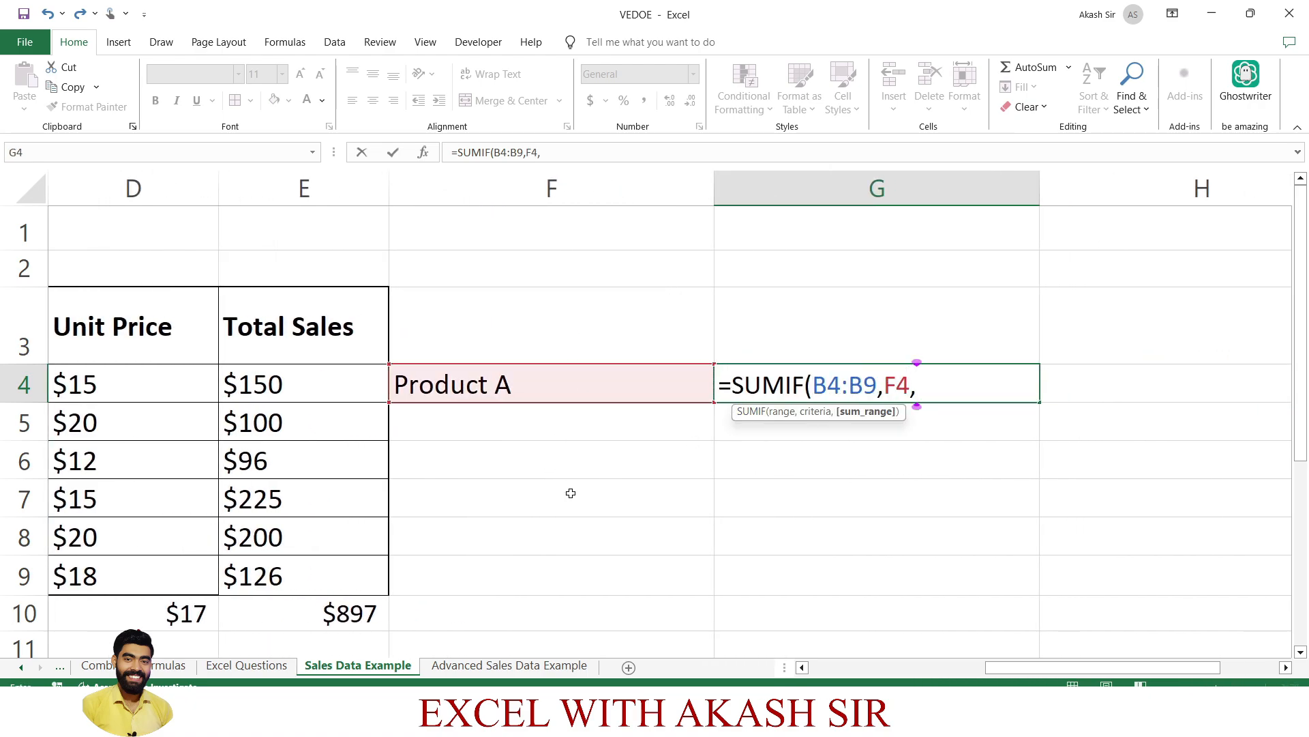
Step: Reread question Q4 to determine which table column the SUMIF formula has to sum
scroll(562, 492, "left", 2)
scroll(563, 492, "down", 3)
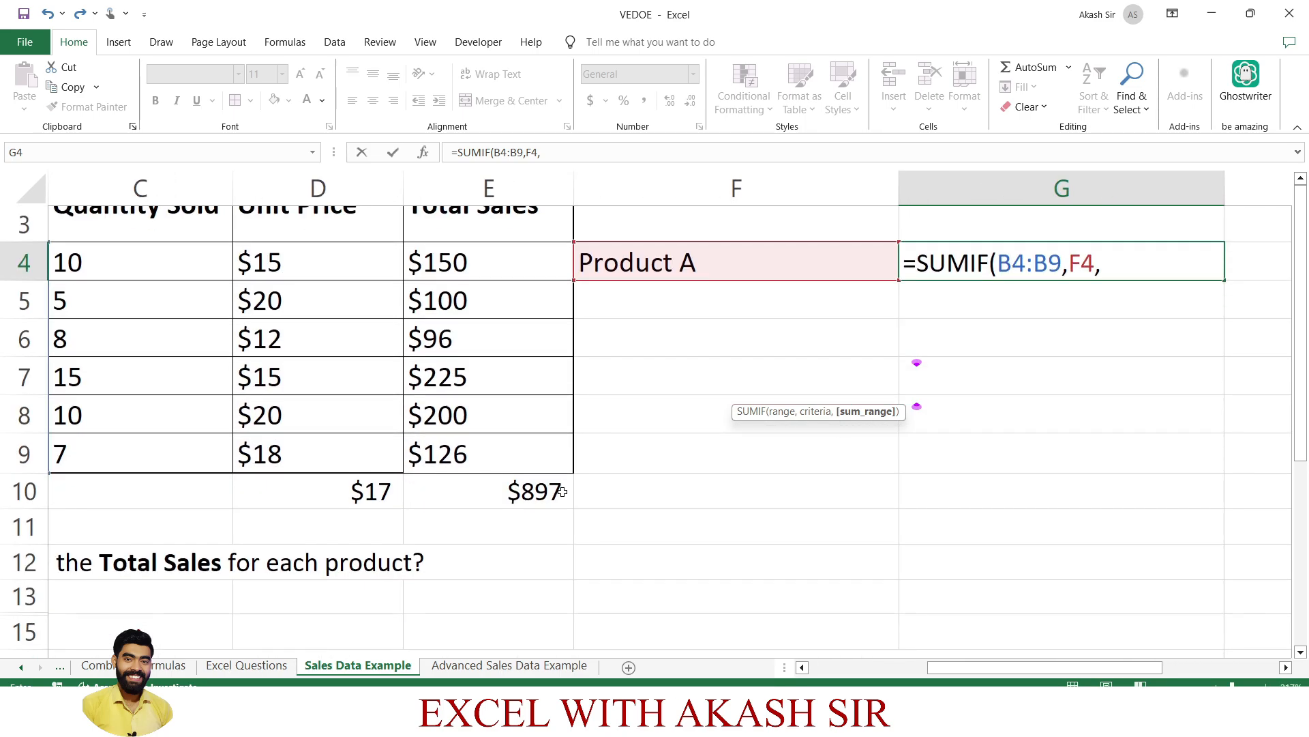
scroll(562, 492, "left", 1)
scroll(563, 492, "down", 1)
scroll(563, 491, "left", 1)
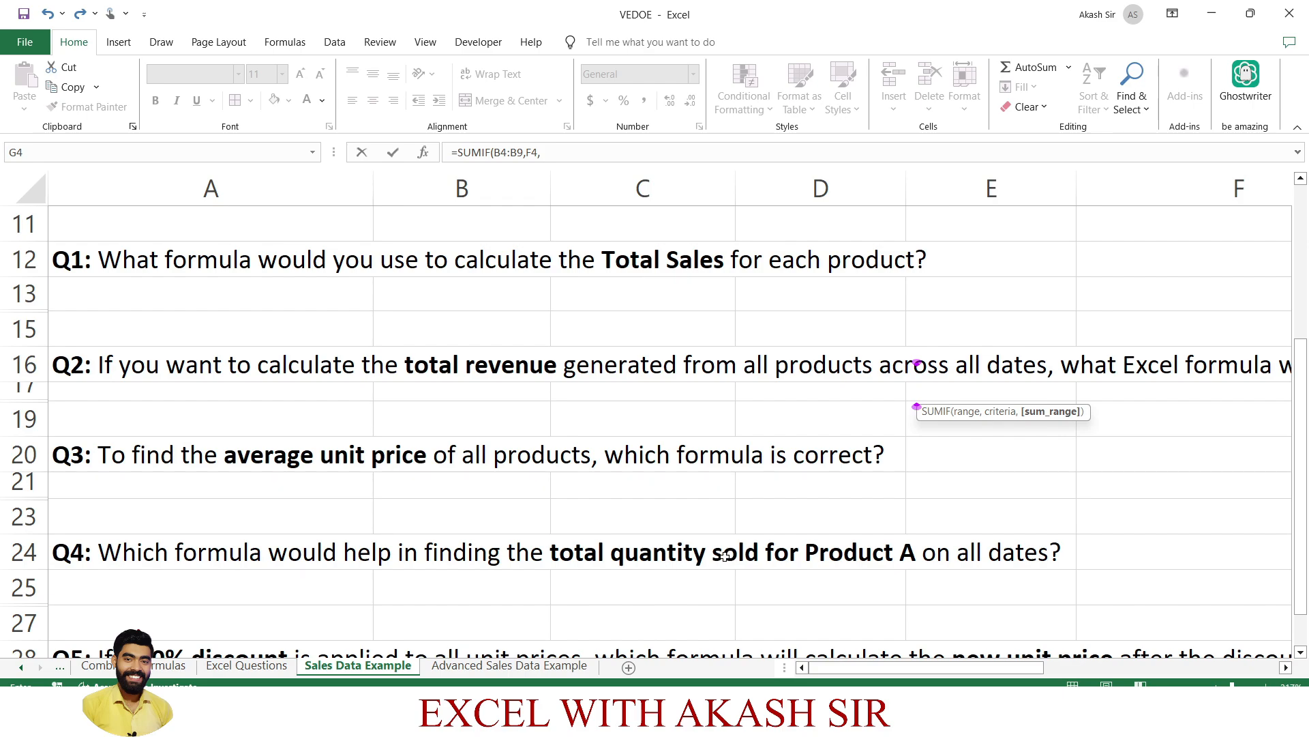
scroll(649, 553, "up", 4)
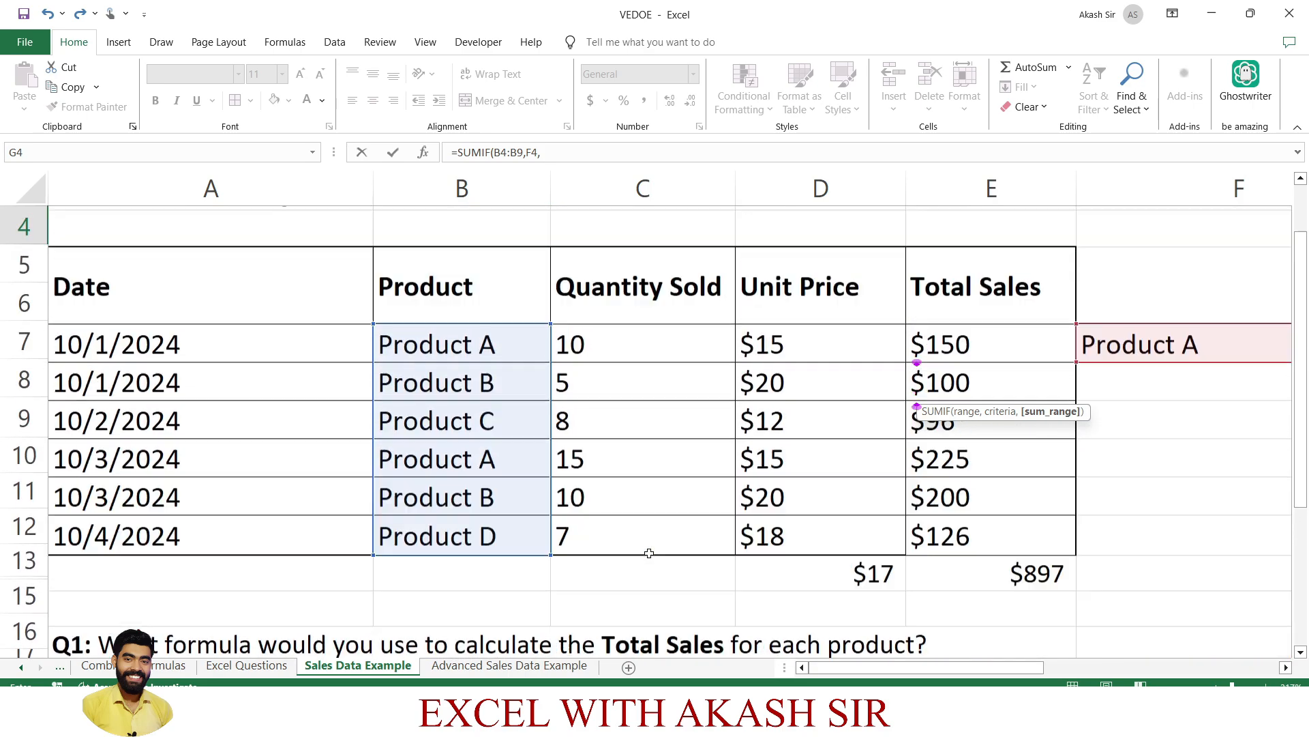
Step: Complete the SUMIF formula in cell G4 with the quantities in C4:C9 as its sum range
left_click_drag(662, 373, 669, 582)
scroll(734, 601, "right", 3)
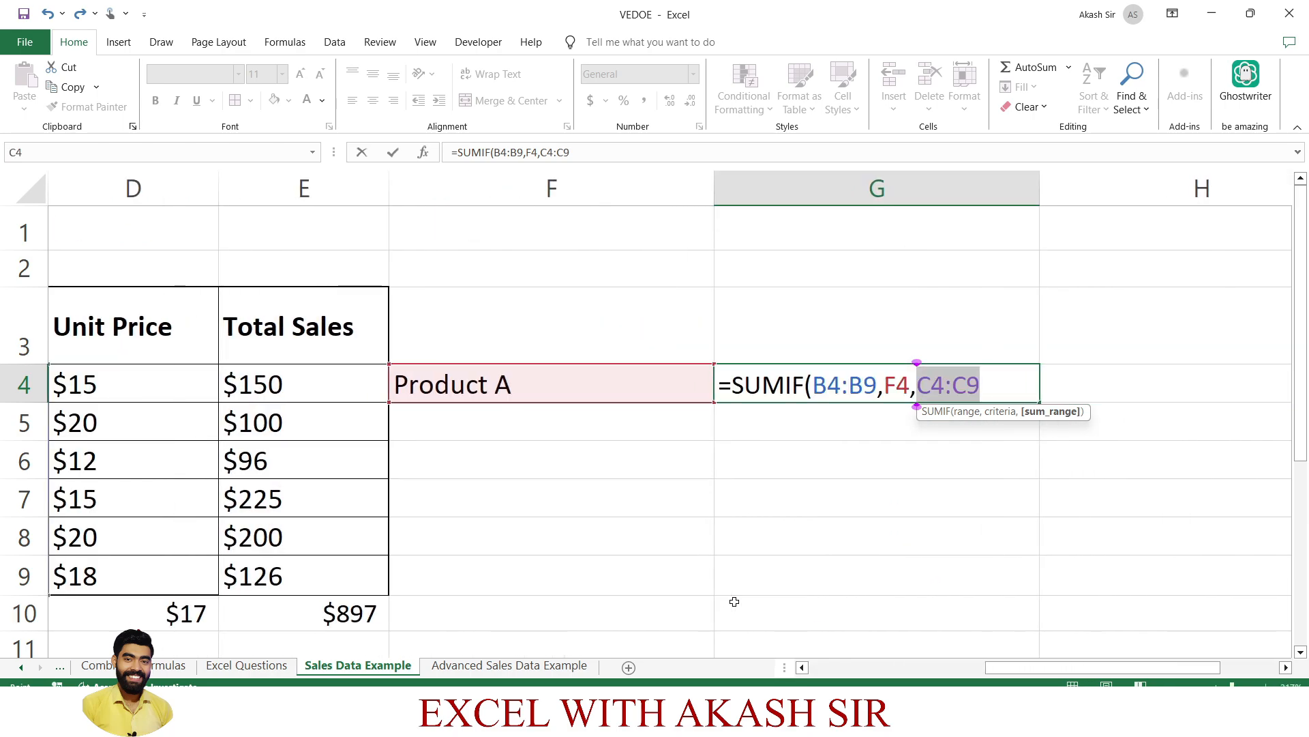
key("Return")
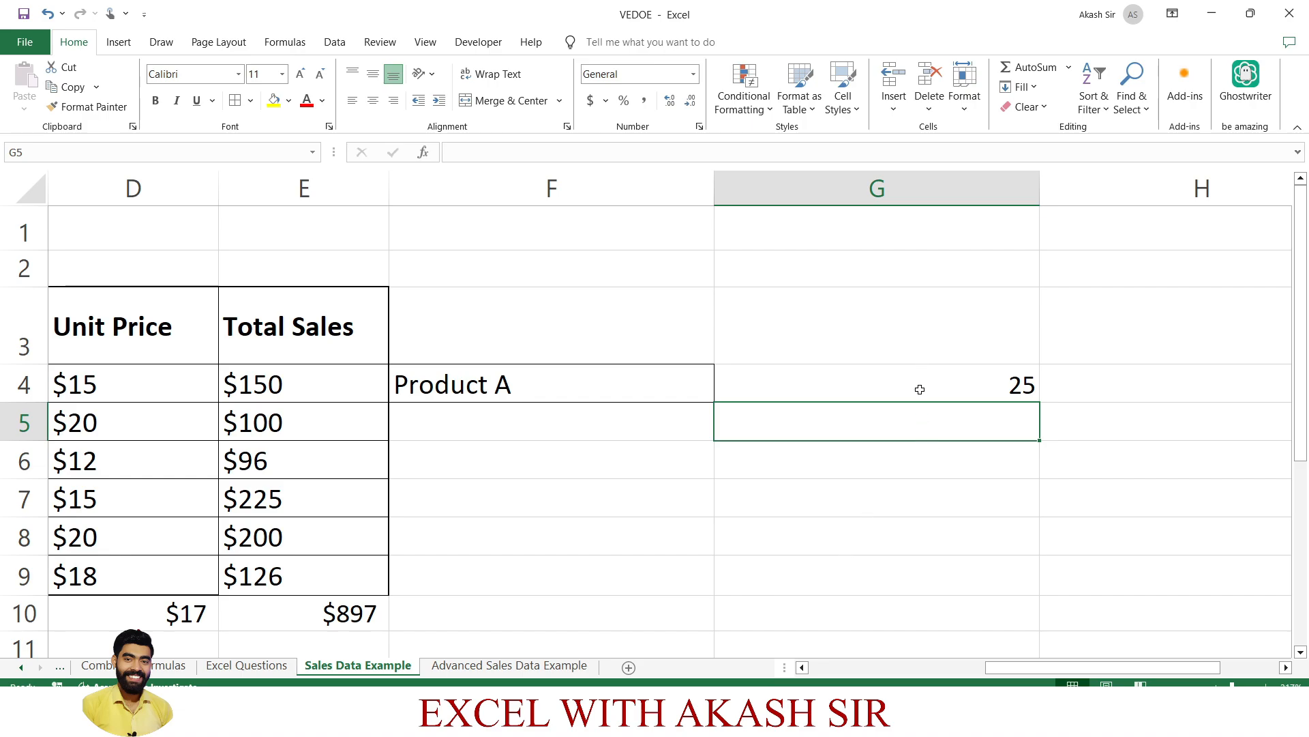
left_click(919, 390)
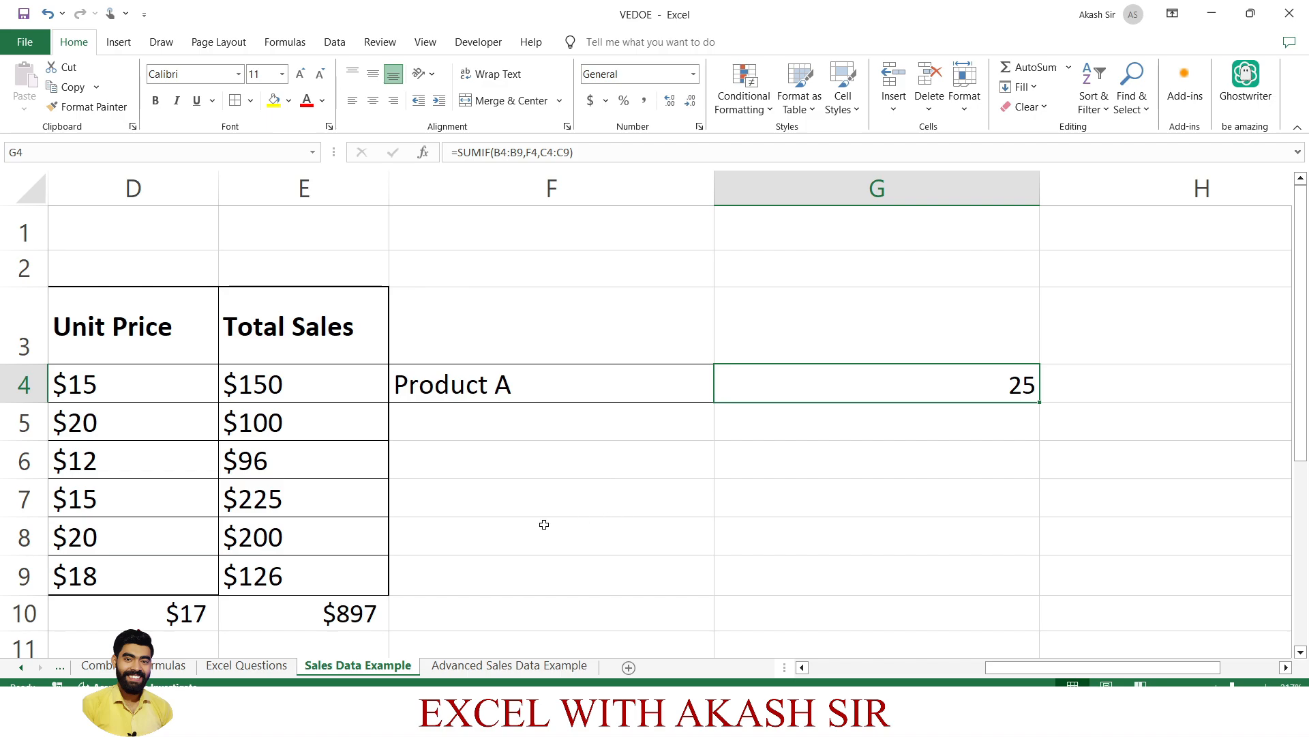
Step: Read question Q5 in full to find out which discount and which product its new unit price formula concerns
scroll(544, 523, "left", 2)
scroll(544, 523, "down", 9)
scroll(544, 524, "left", 2)
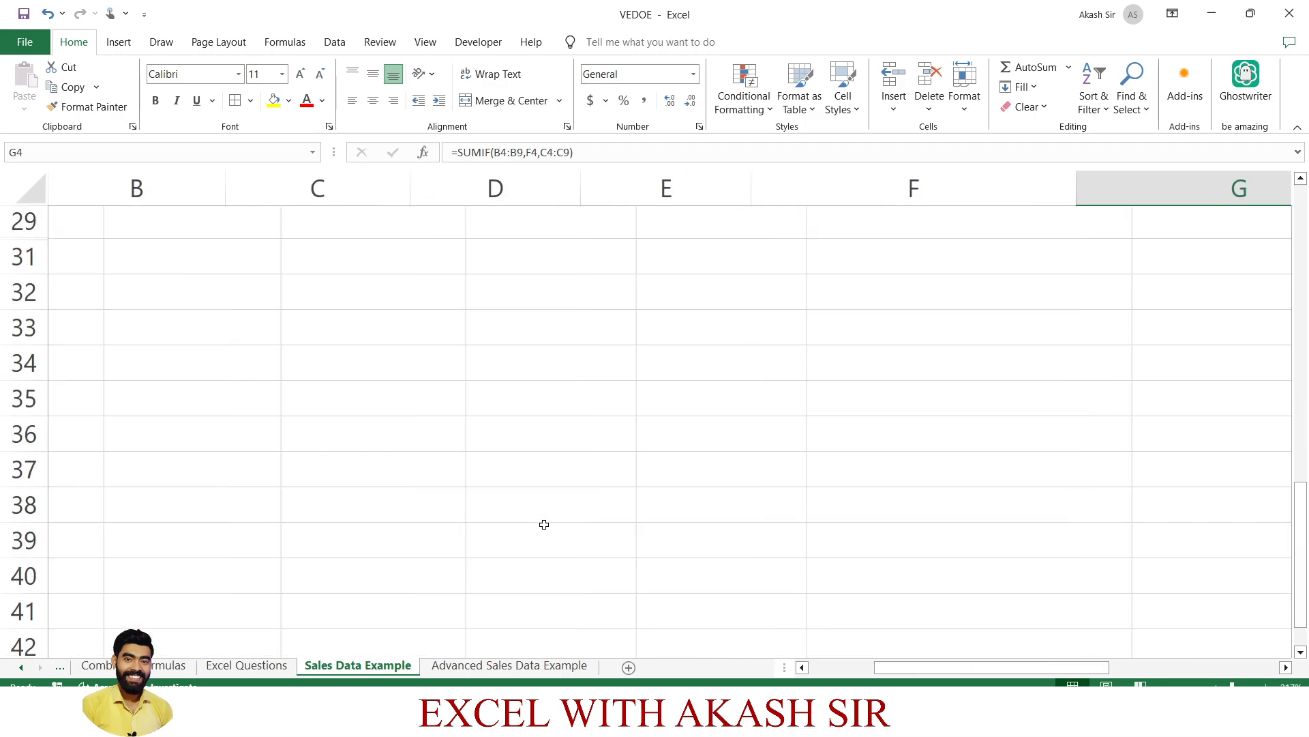
scroll(544, 524, "up", 4)
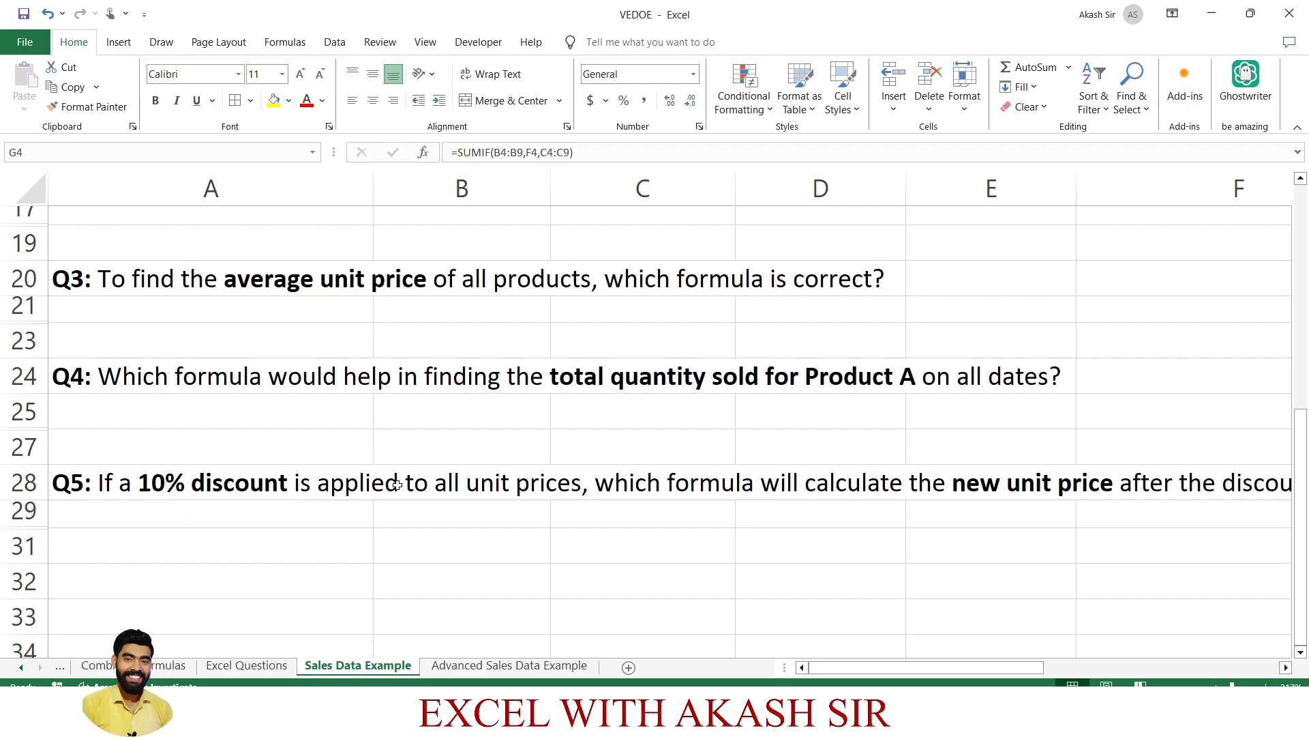
scroll(397, 485, "right", 2)
scroll(397, 484, "left", 2)
scroll(579, 490, "right", 2)
scroll(576, 488, "left", 2)
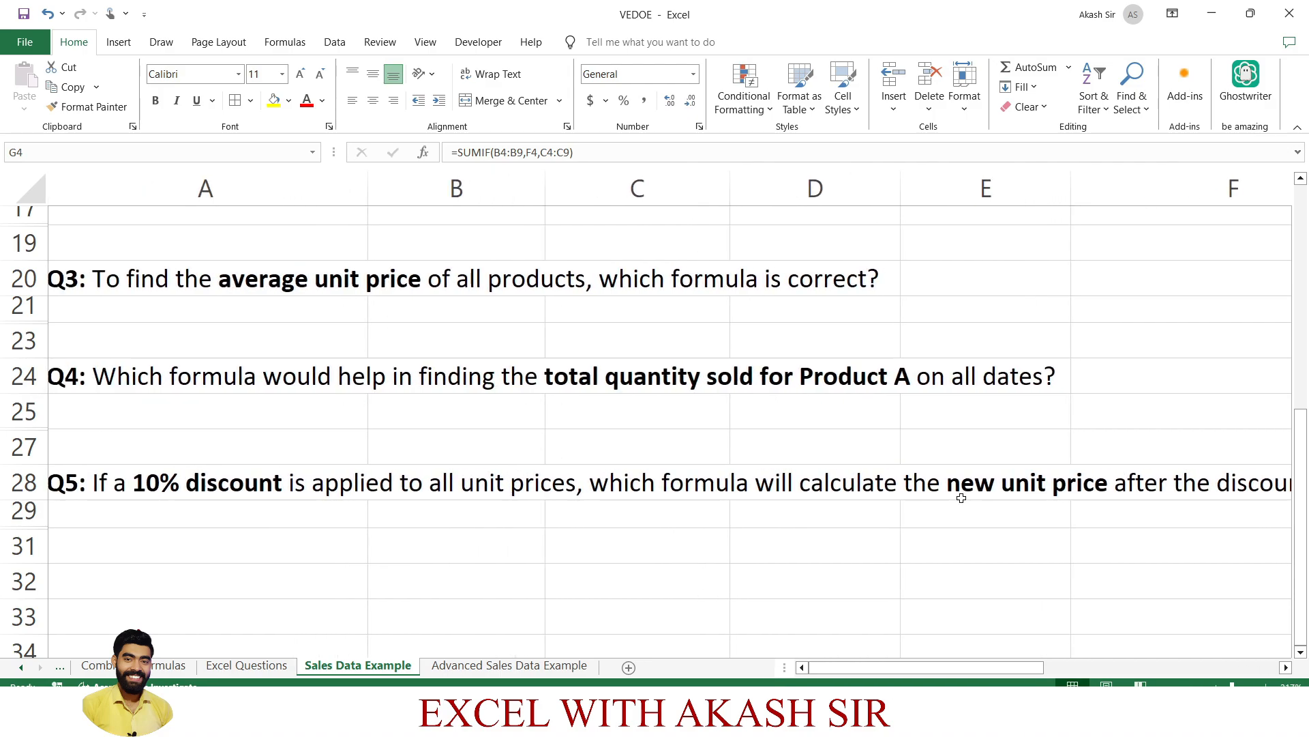
scroll(958, 498, "right", 3)
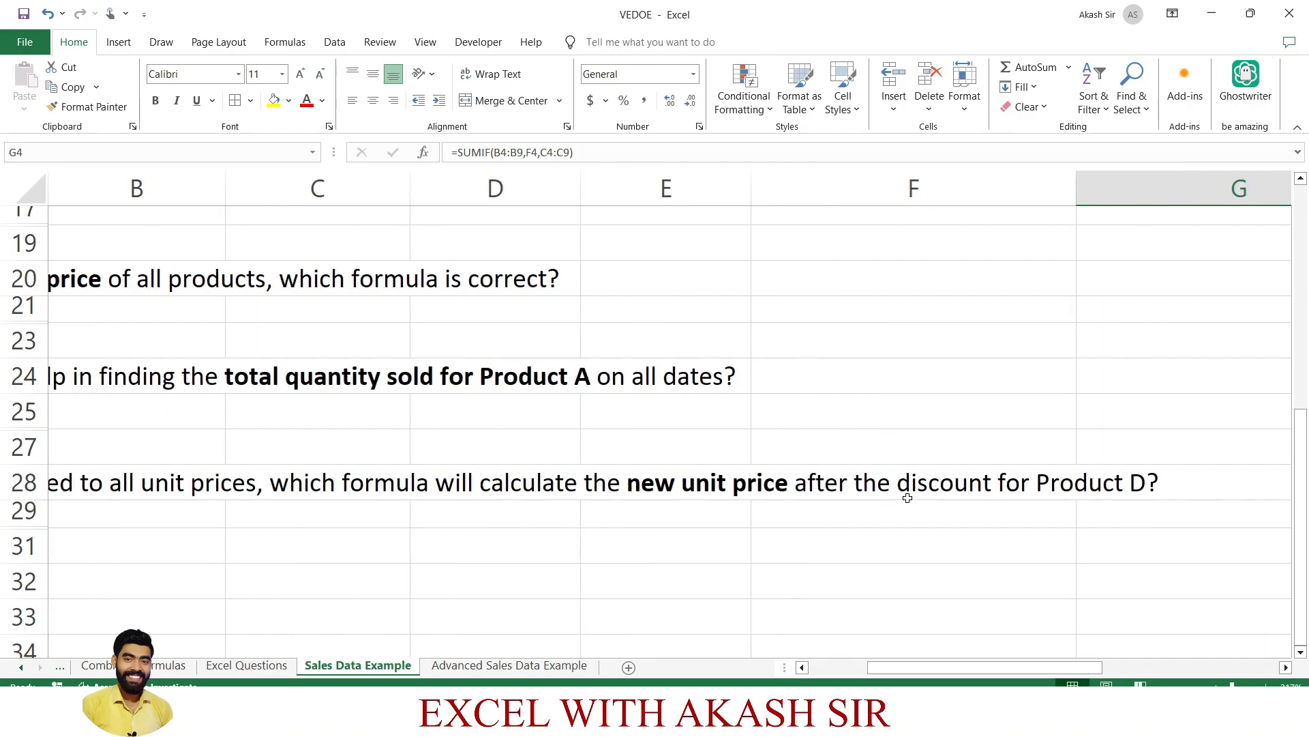
scroll(969, 492, "up", 1)
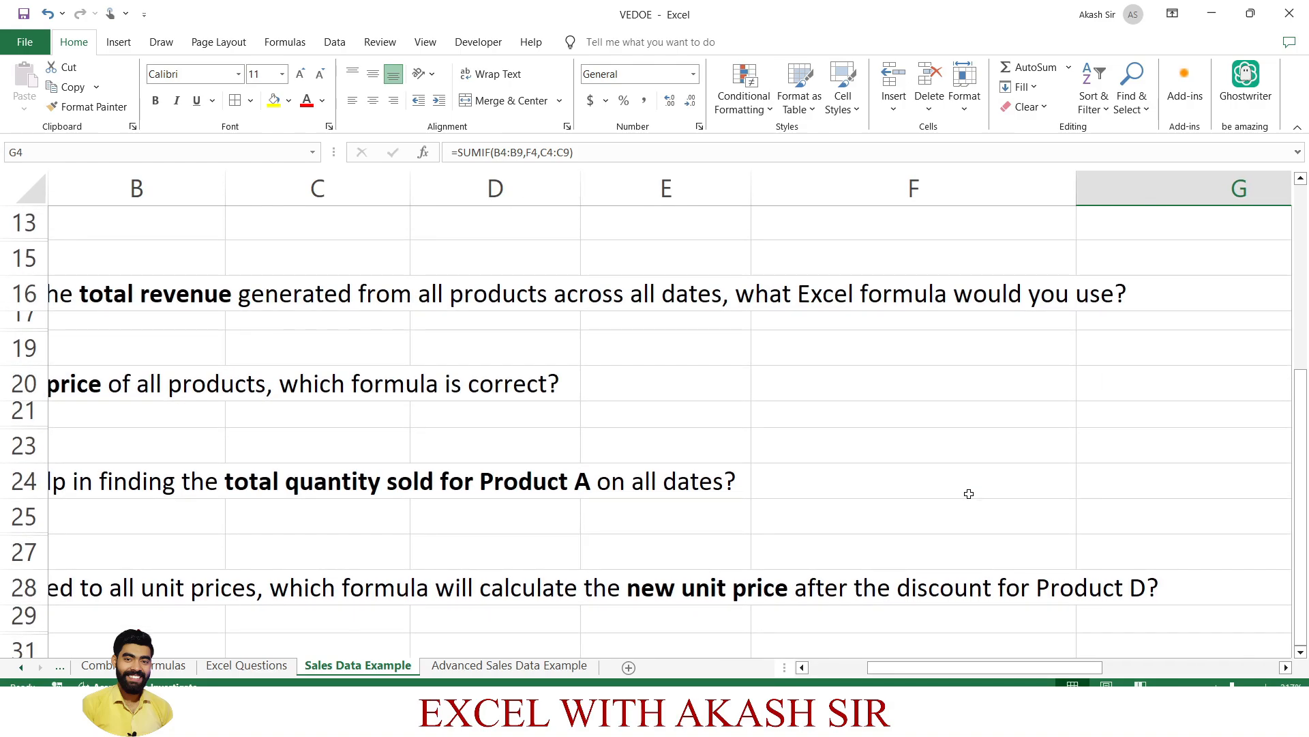
scroll(1104, 500, "right", 3)
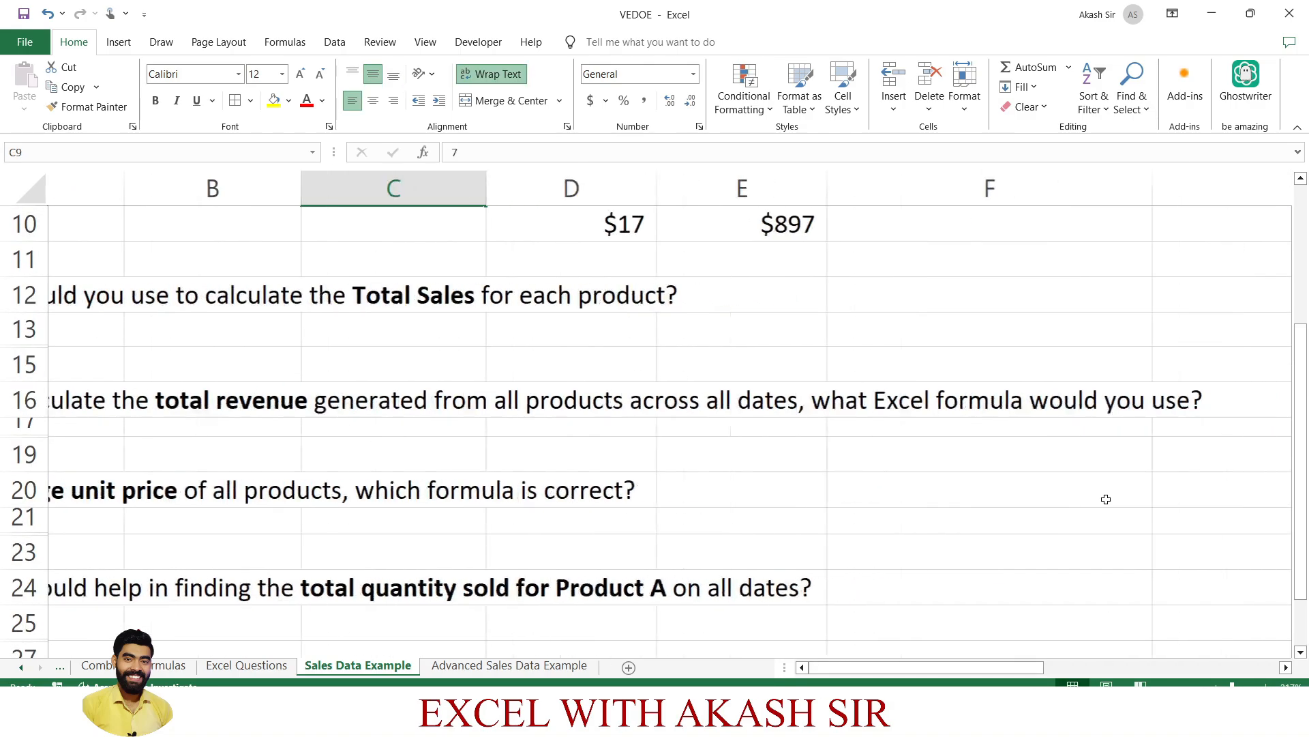
scroll(550, 622, "down", 3)
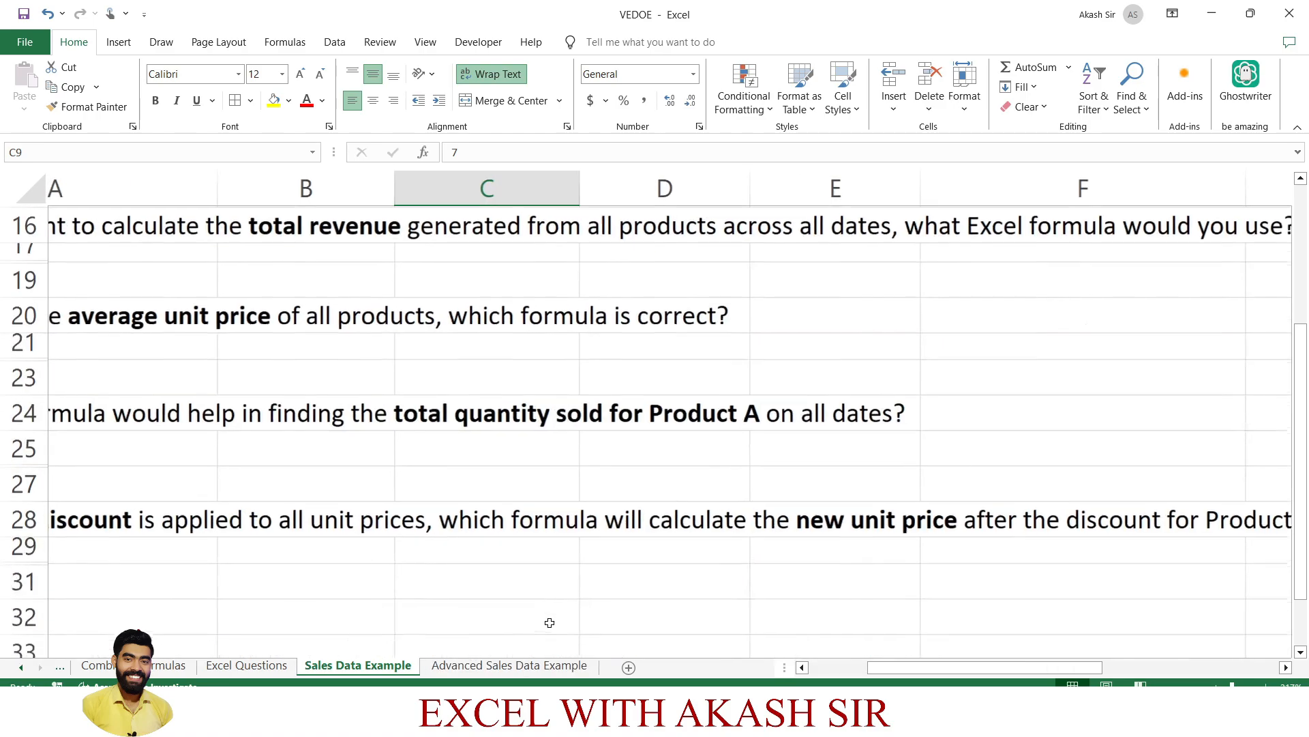
scroll(550, 622, "right", 1)
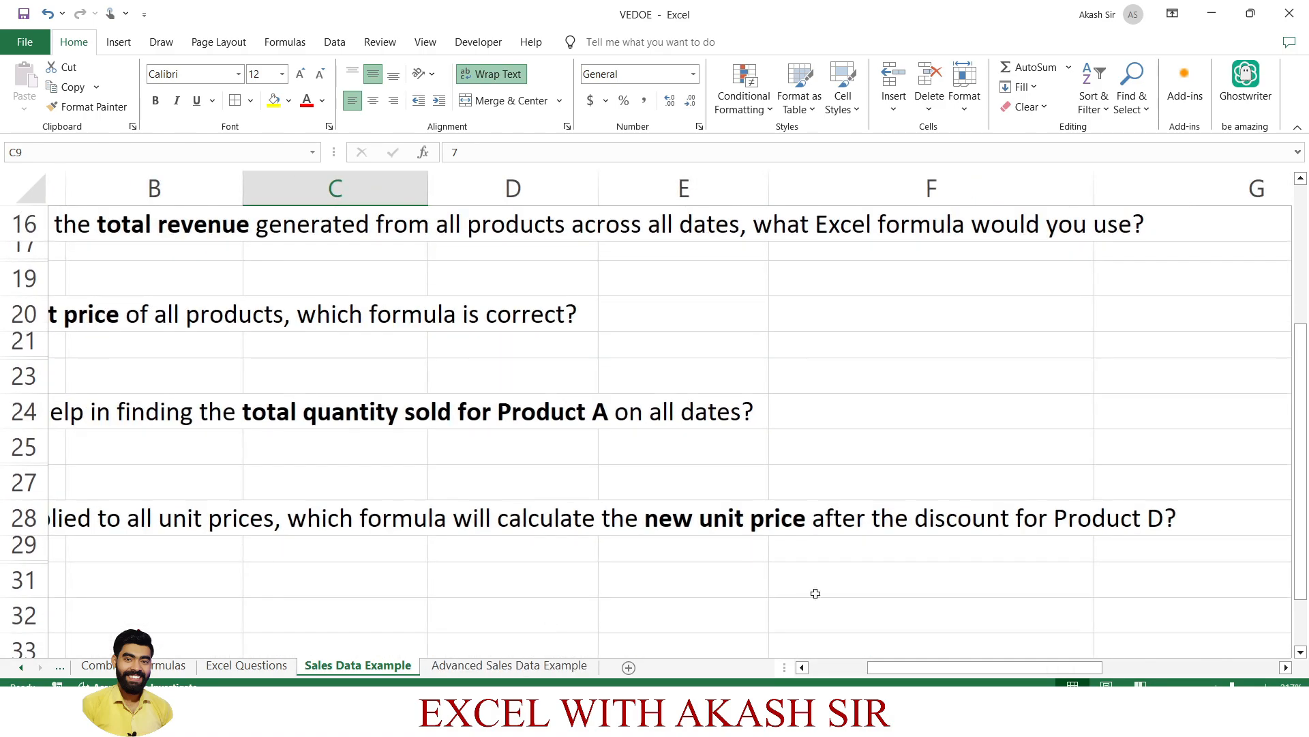
scroll(787, 571, "up", 1)
scroll(784, 572, "up", 4)
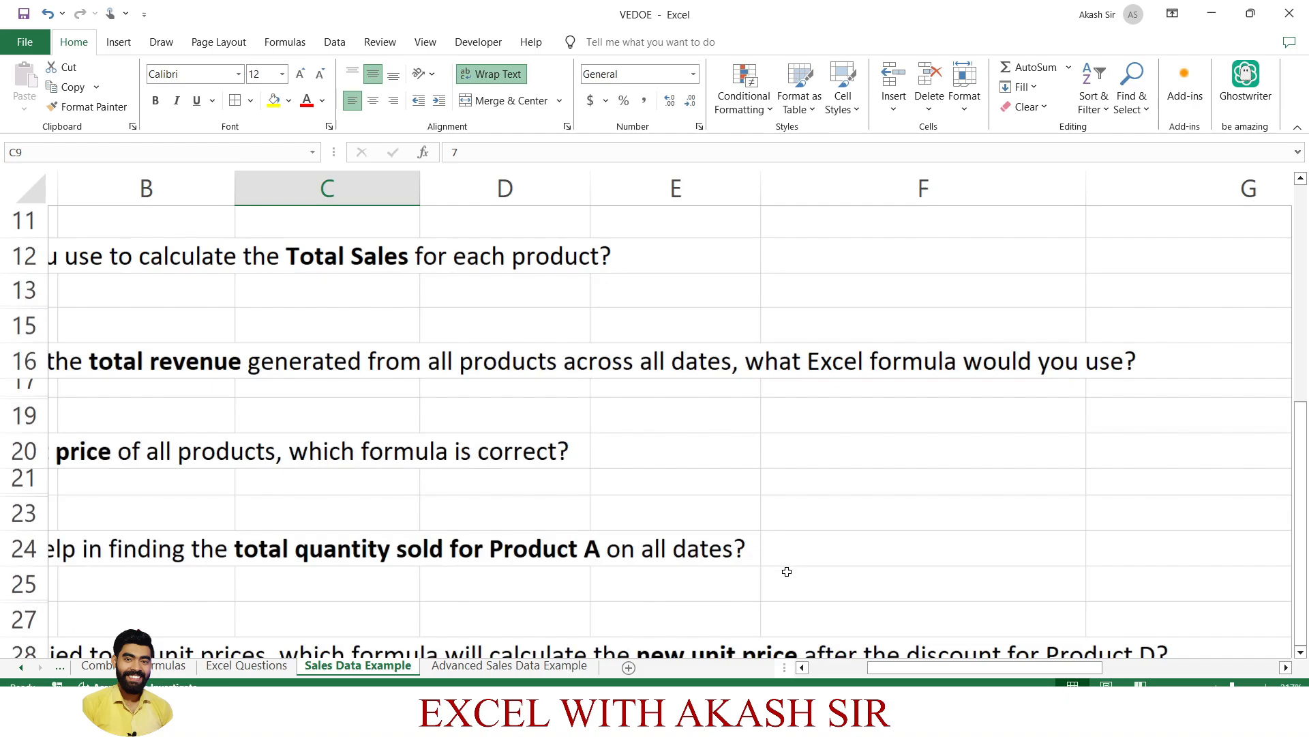
Step: Copy the Unit Price header from D3 into F3 beside the table and change its text to Unit Price new
left_click(832, 316)
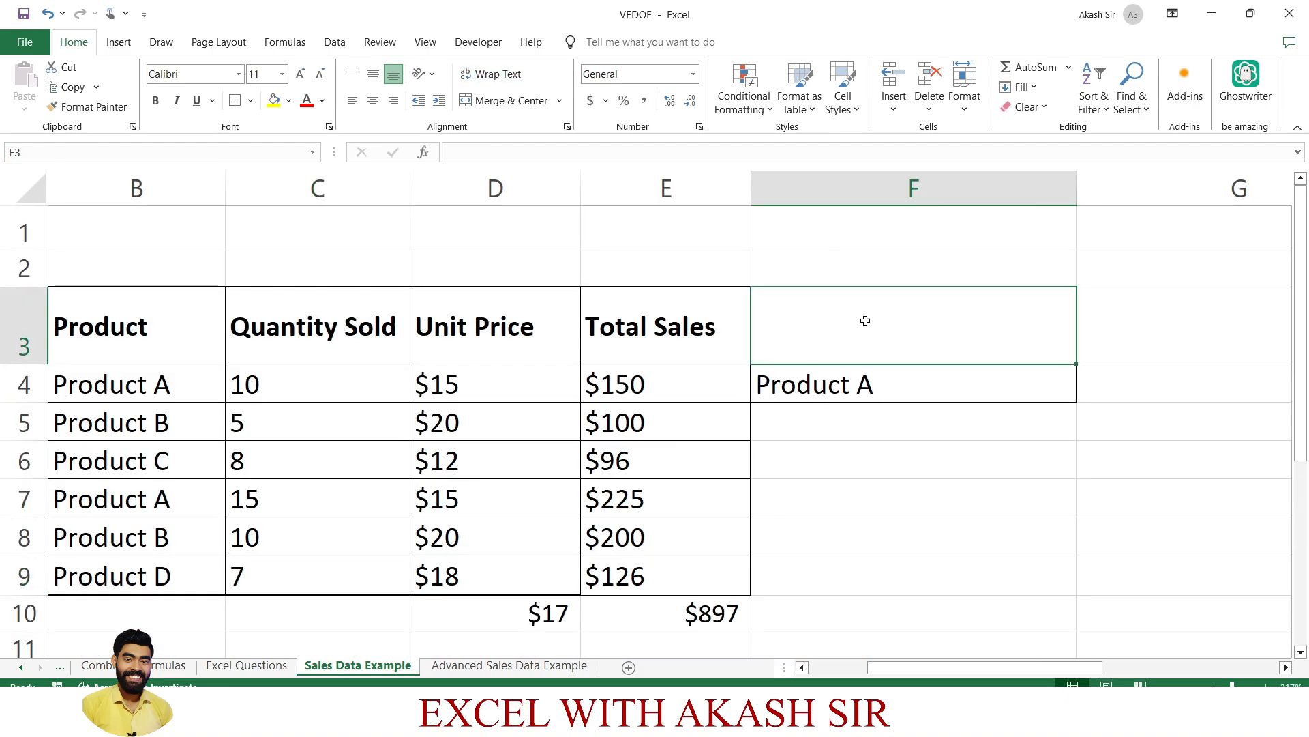
left_click(867, 384)
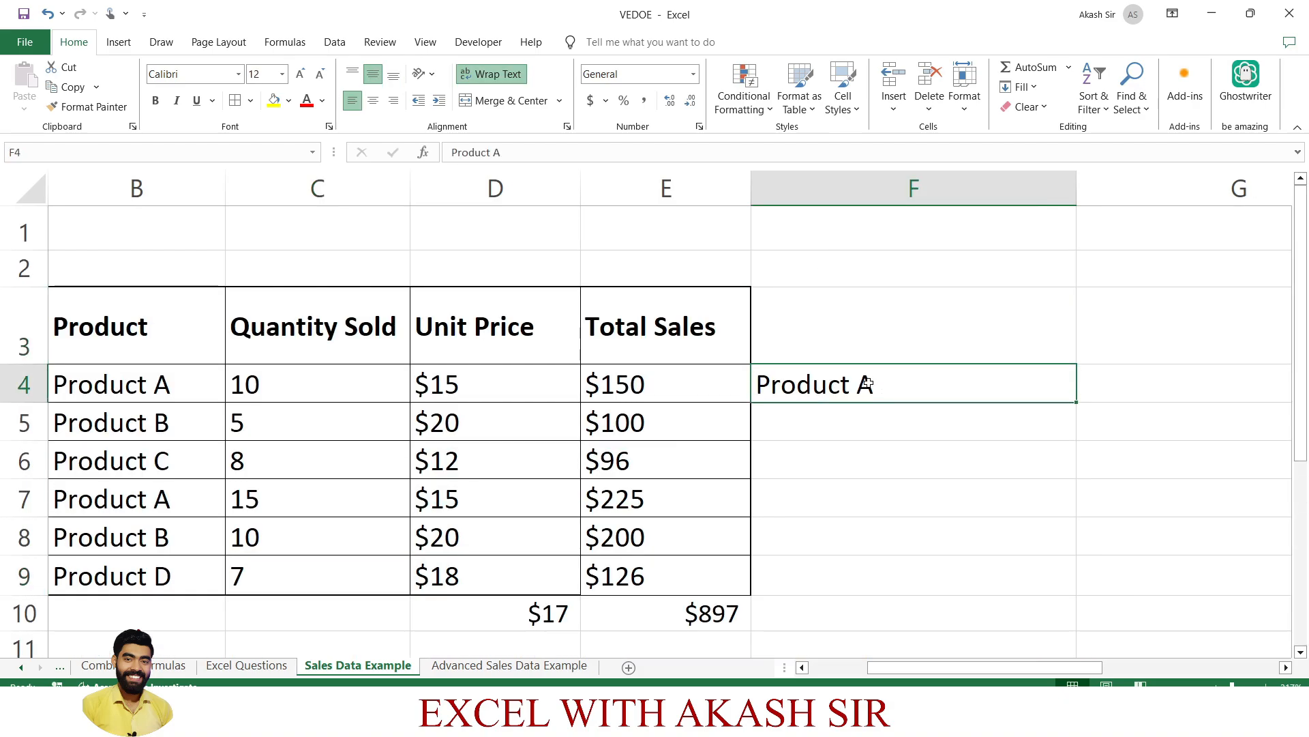
left_click(858, 341)
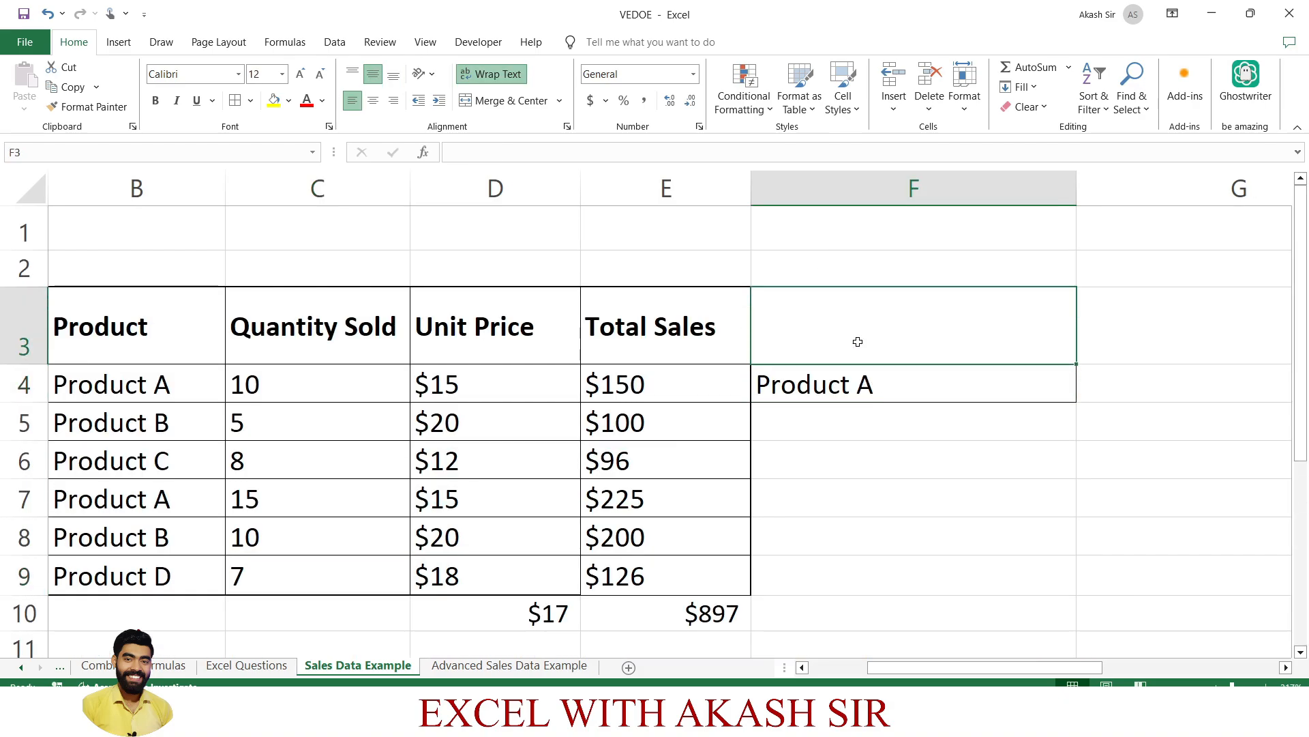
left_click(443, 340)
key("ctrl+c")
left_click(859, 342)
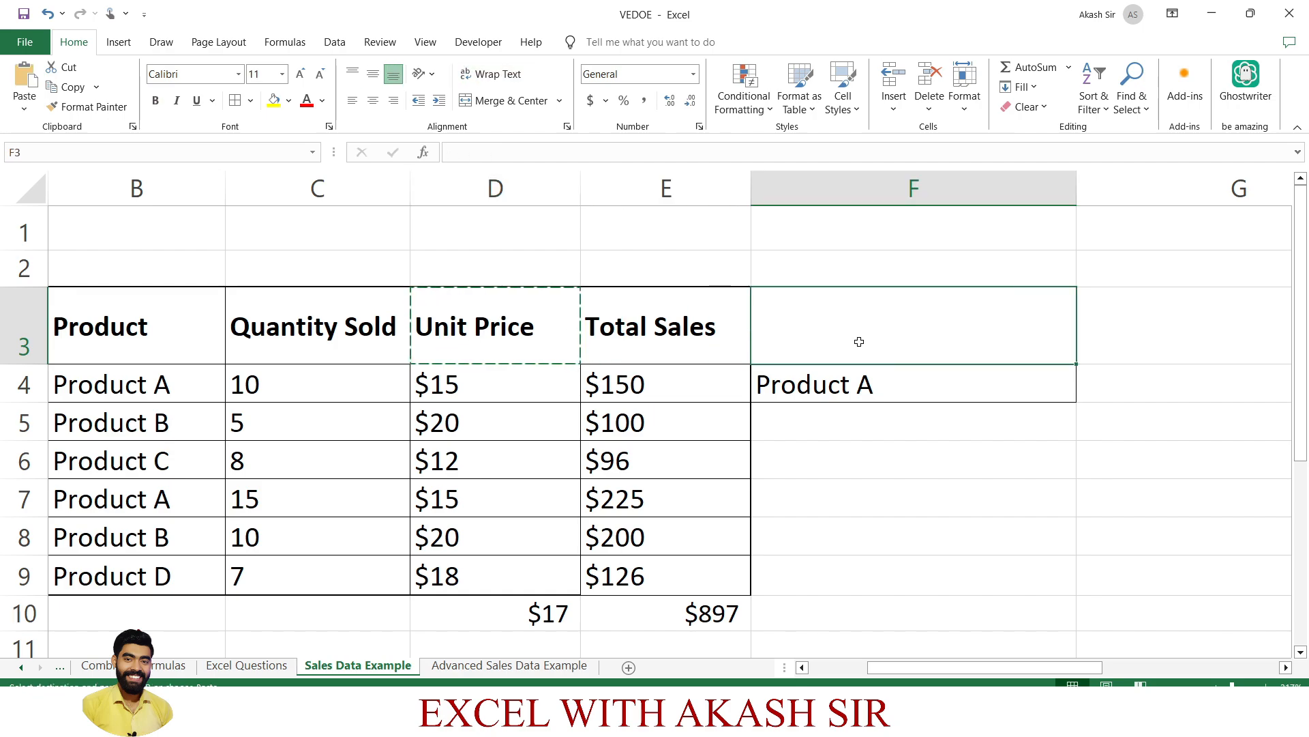
key("ctrl+v")
key("F2")
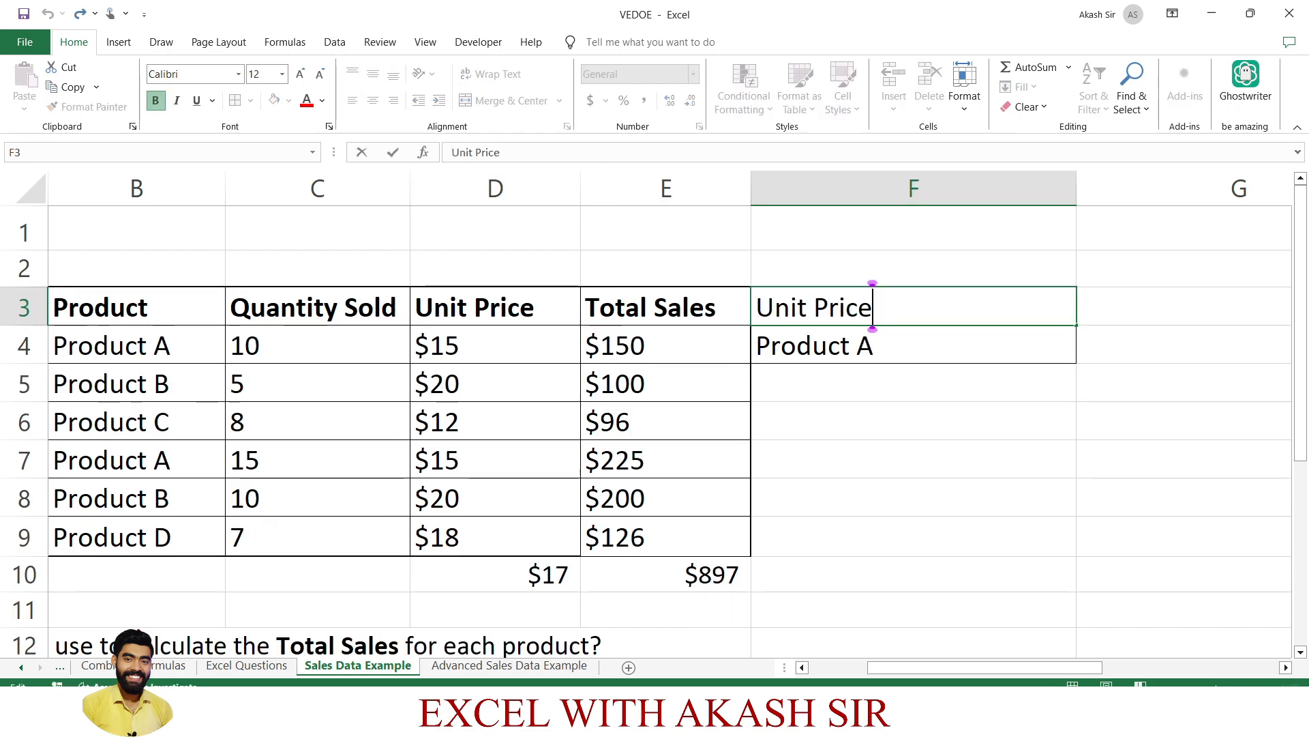
type("new")
key("Return")
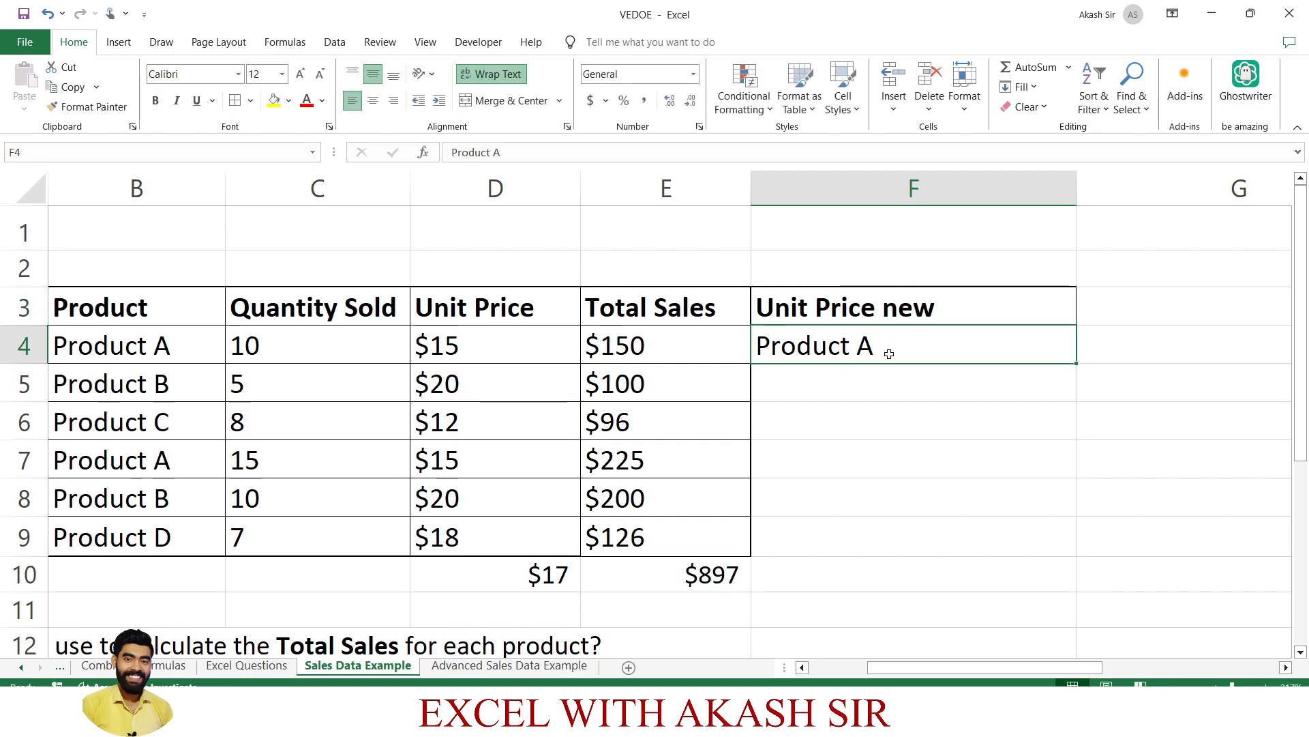
Step: Clear the product name from cell F4 and enter the discounted price formula =D4*0.9 there
key("BackSpace")
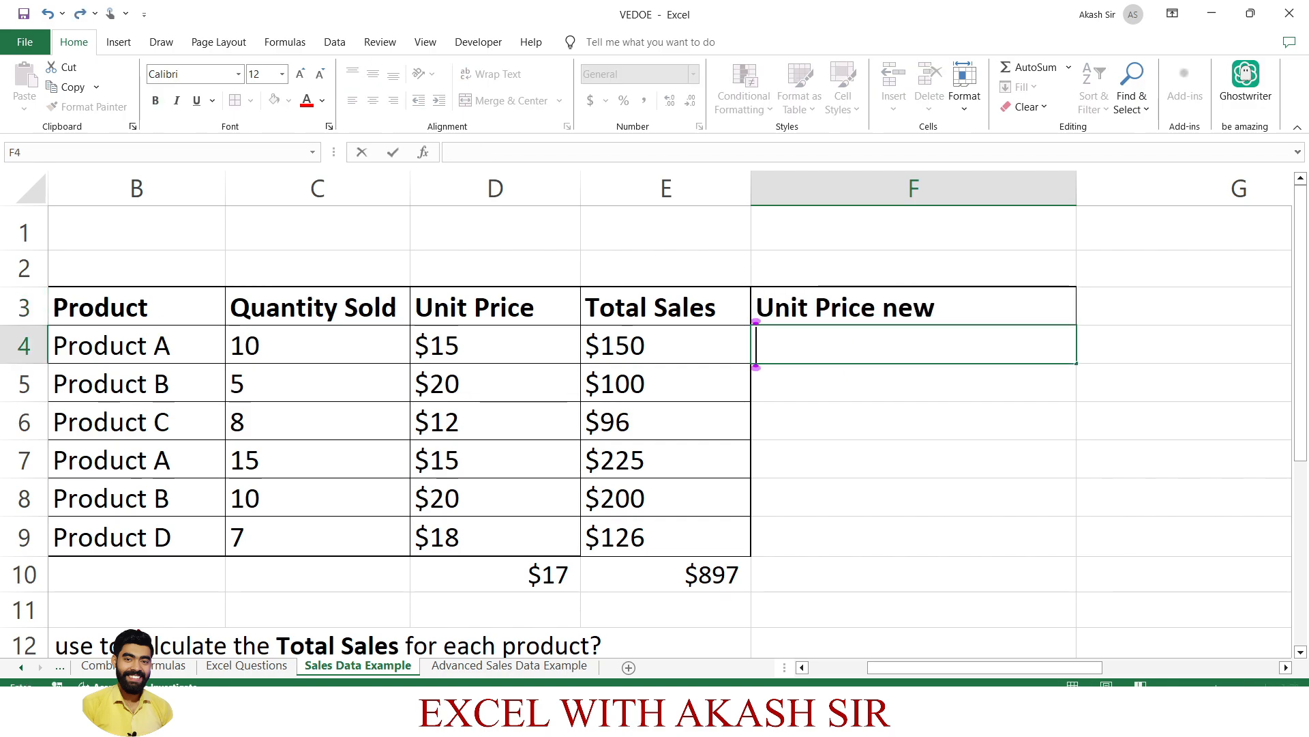
left_click(1041, 421)
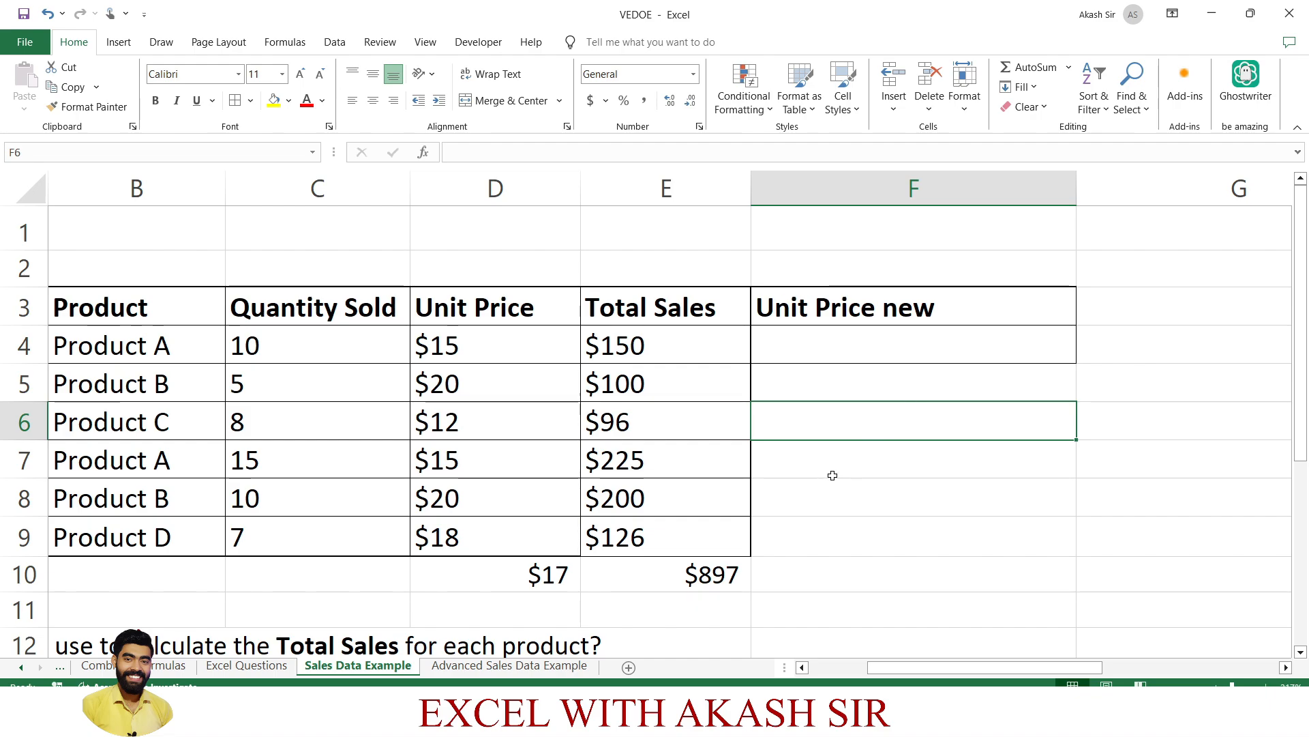
left_click(842, 334)
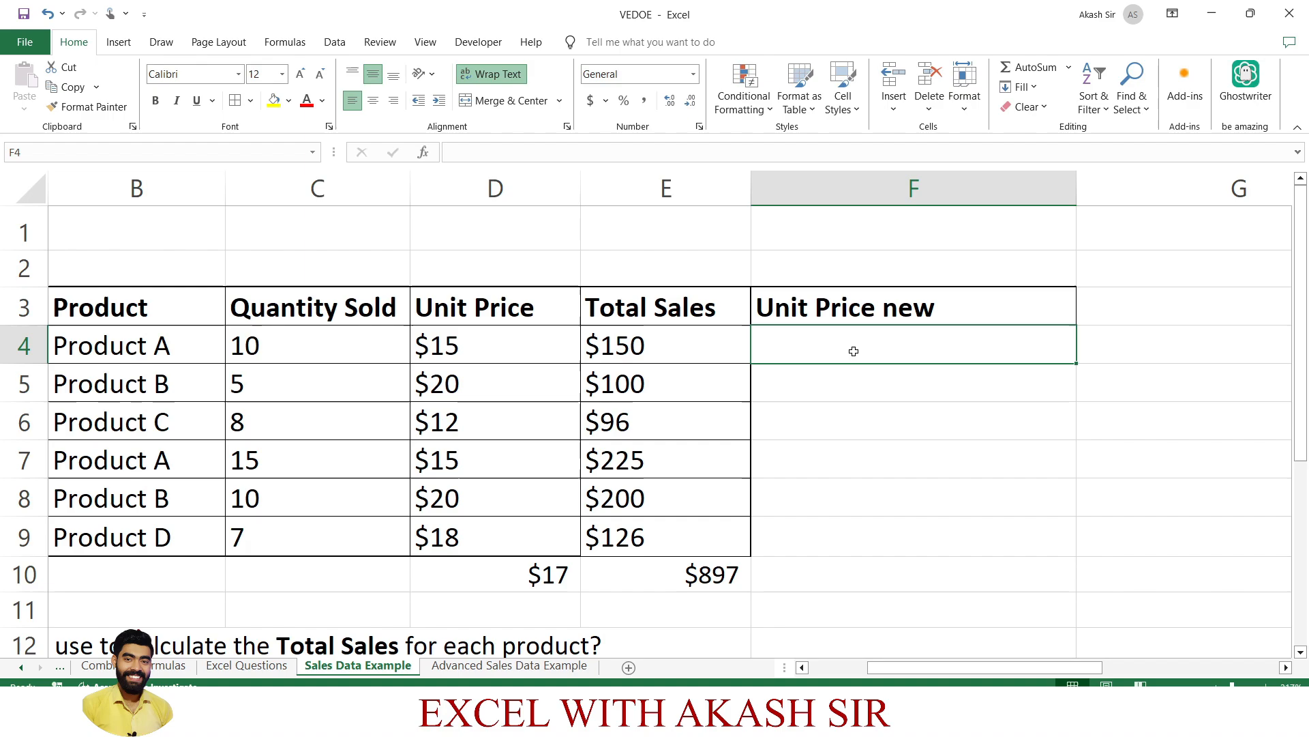
type("=")
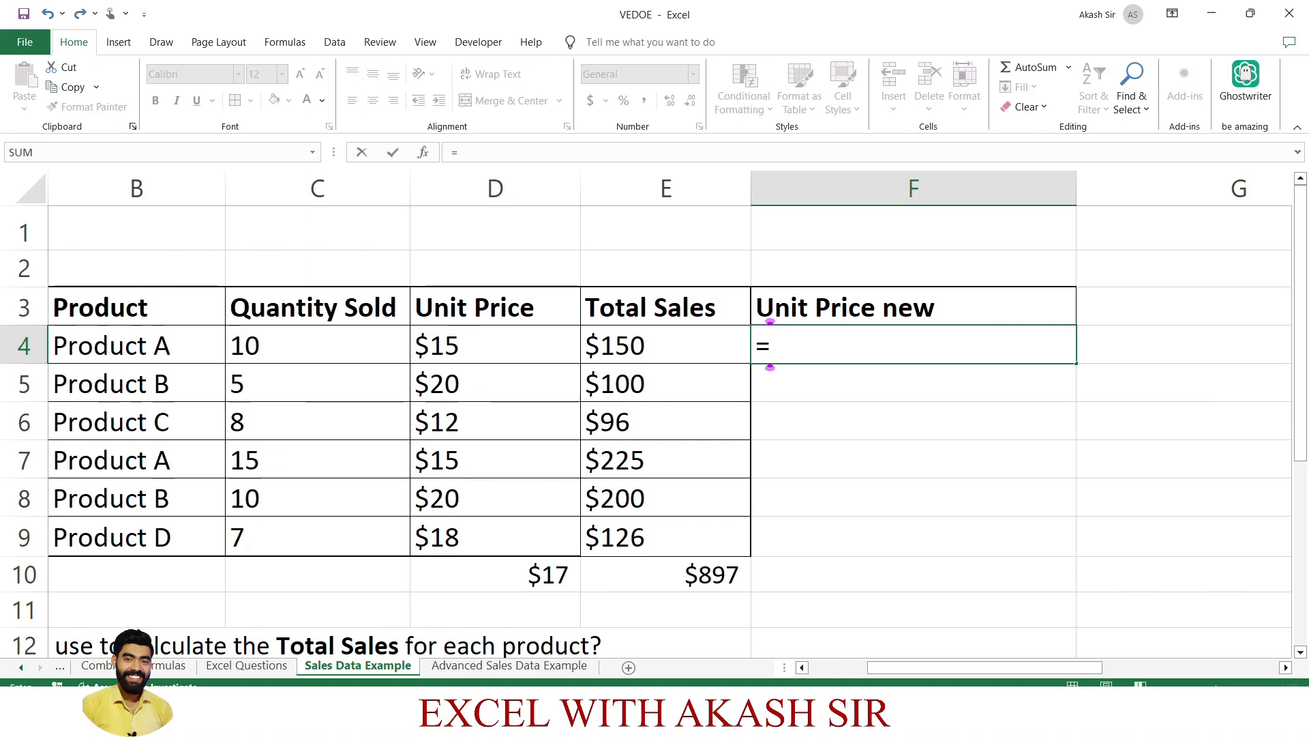
key("Left")
key("Left")
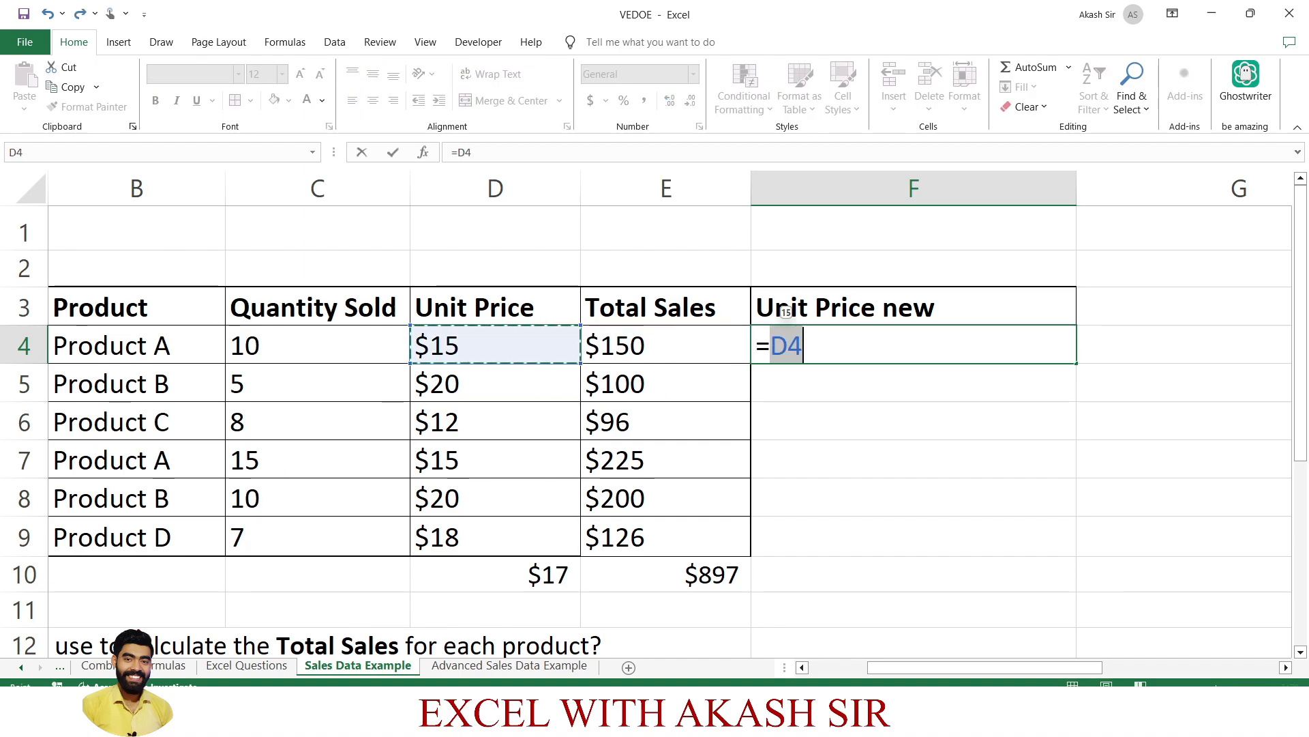
type("*")
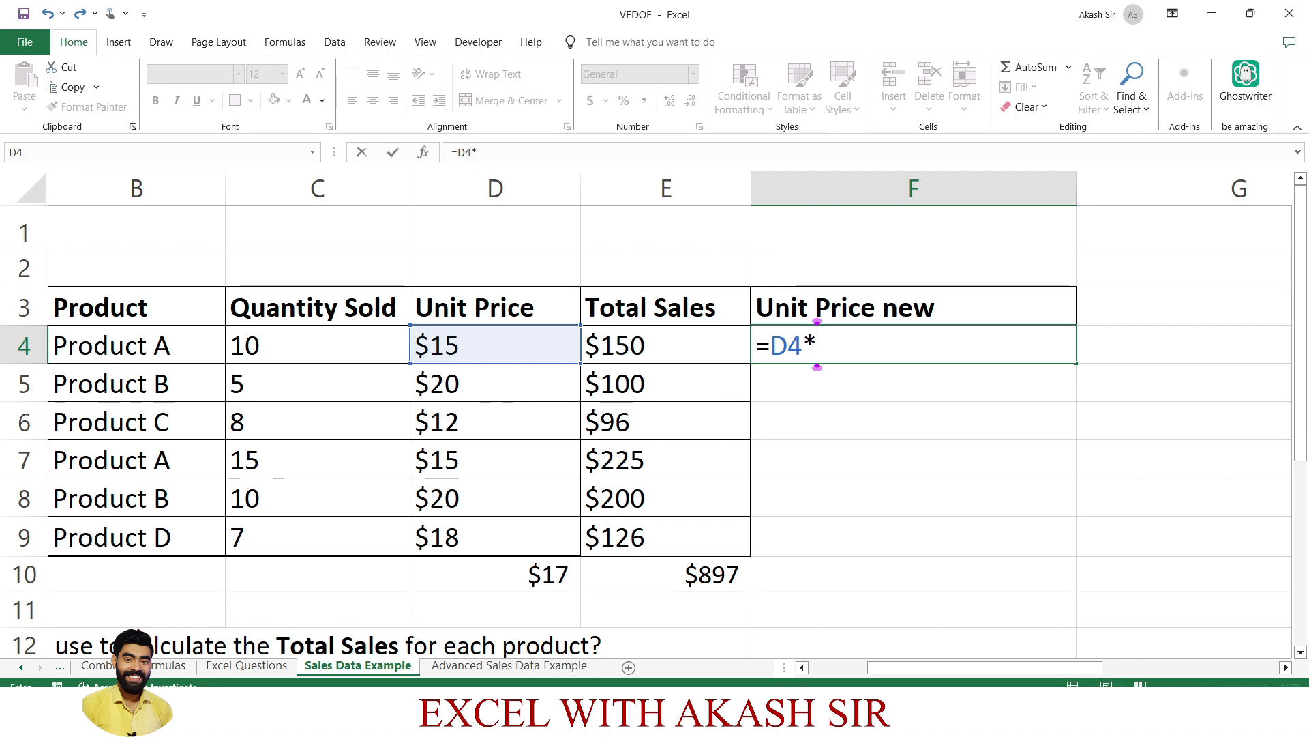
left_click(484, 151)
type("0.9")
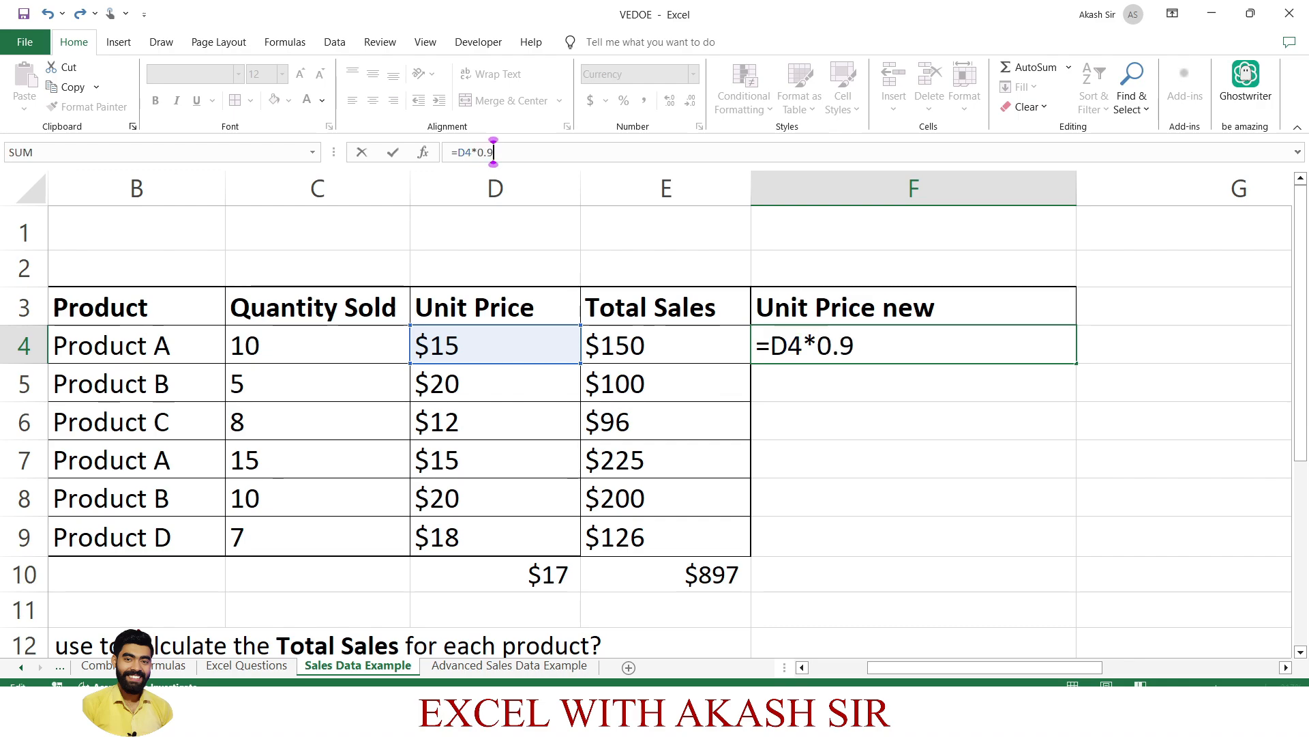
key("Return")
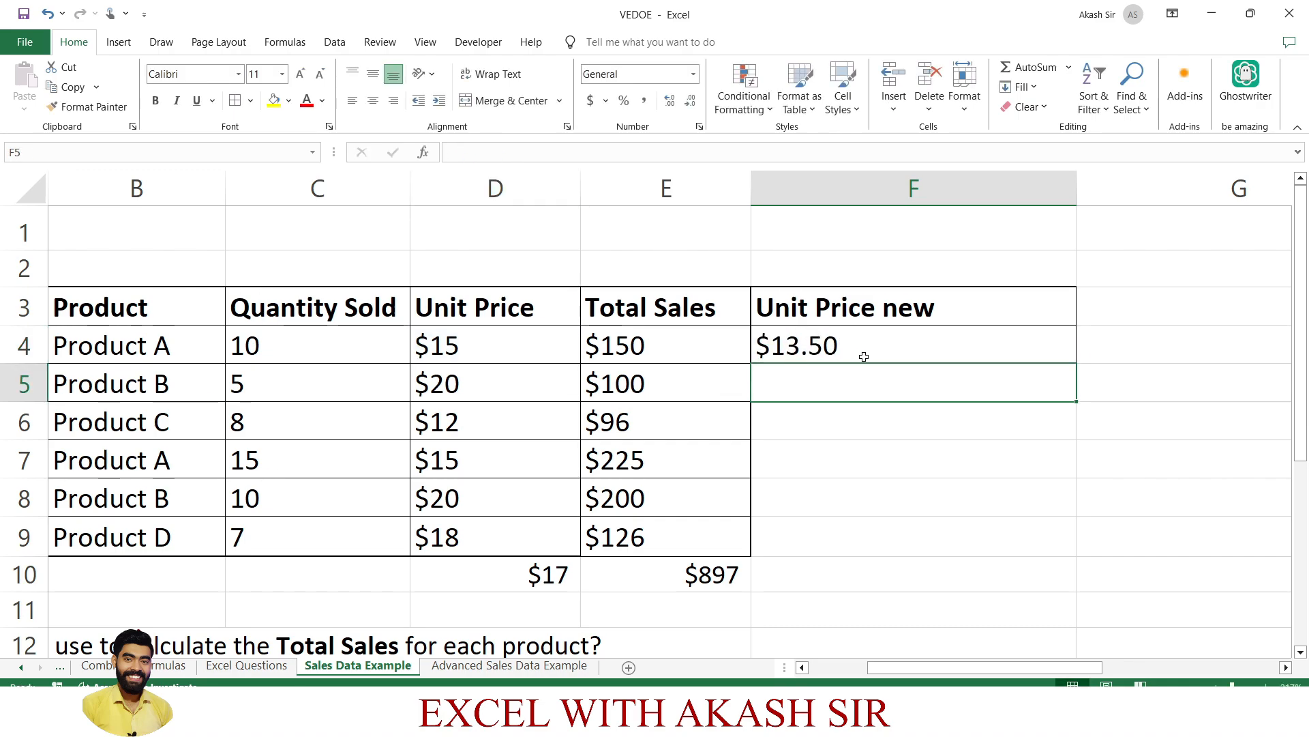
Step: Fill the discounted price formula from F4 down through F9 for all products in the table
left_click(864, 356)
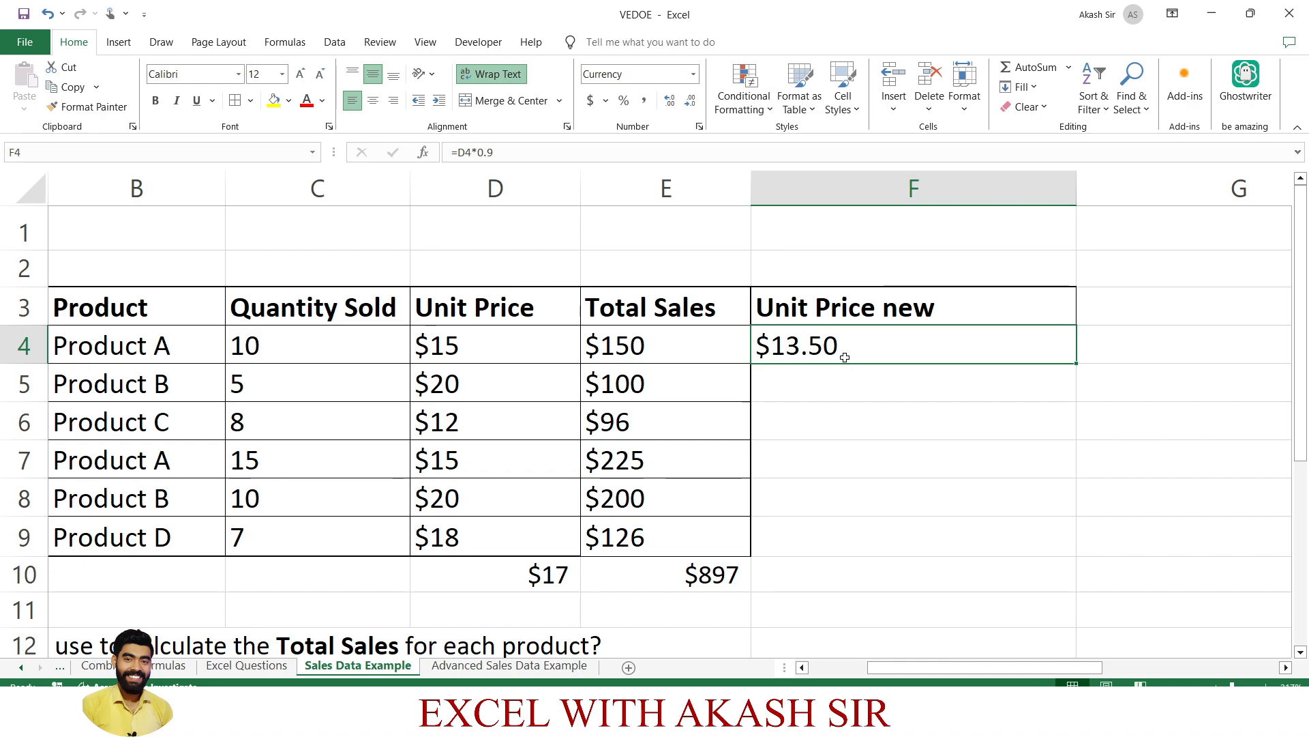
double_click(1076, 367)
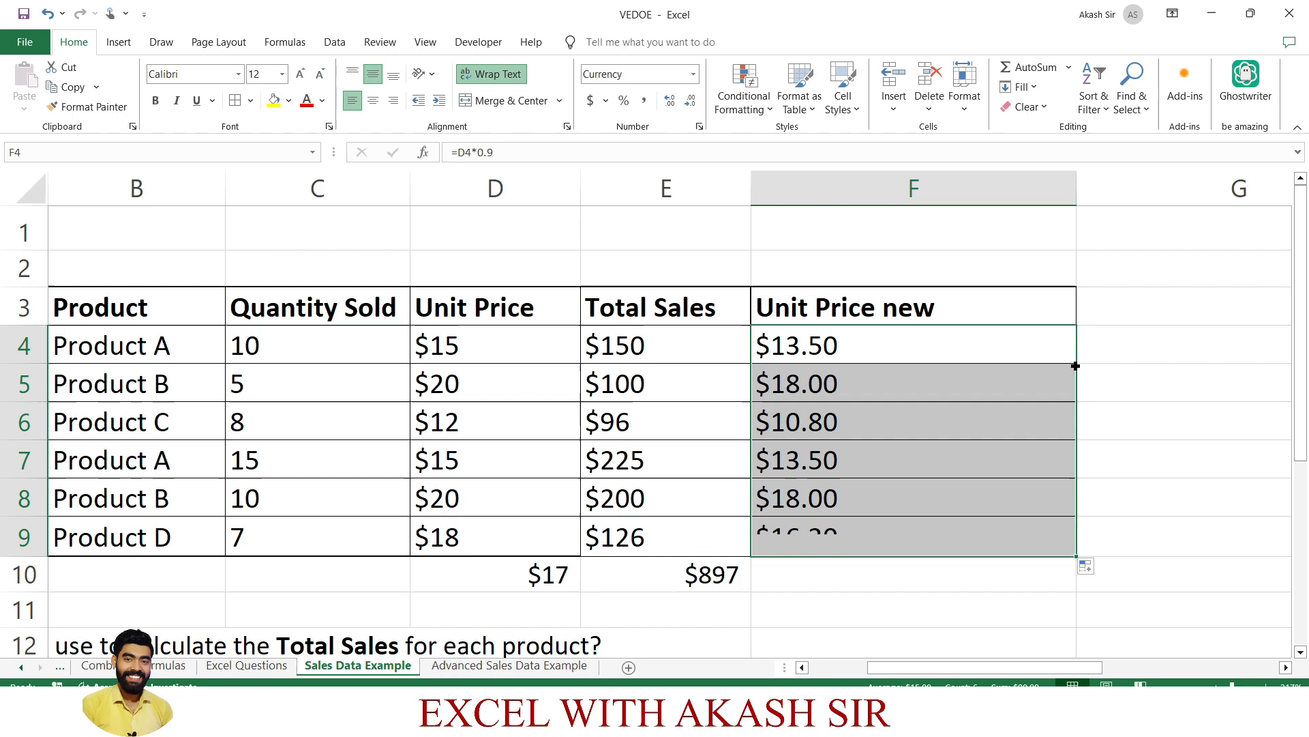
left_click(1122, 506)
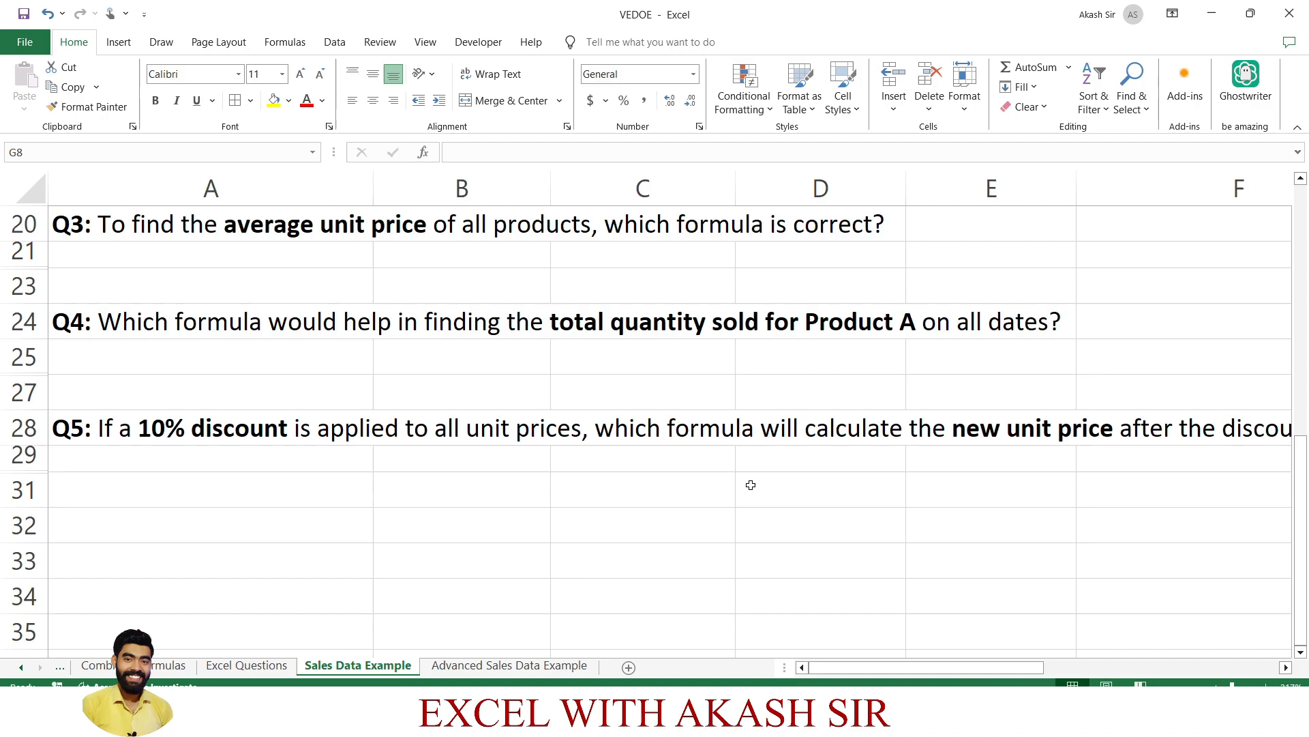
scroll(751, 485, "up", 6)
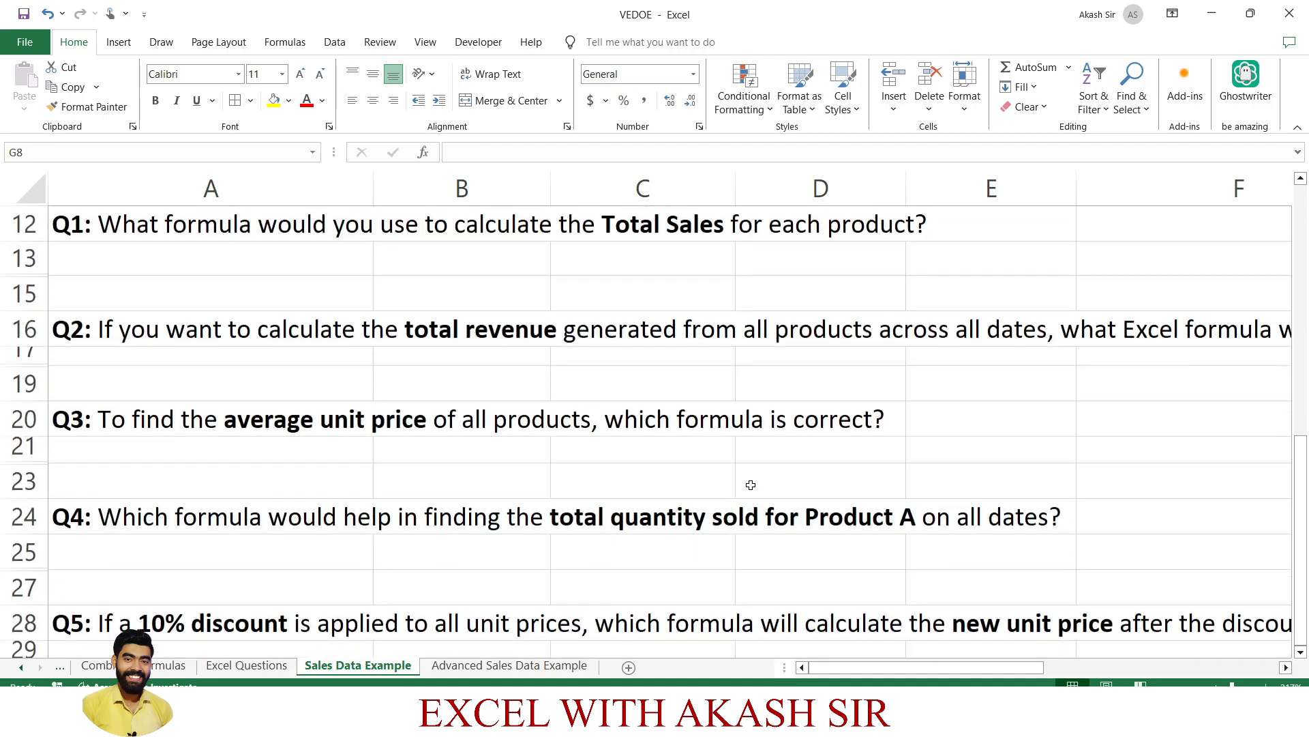